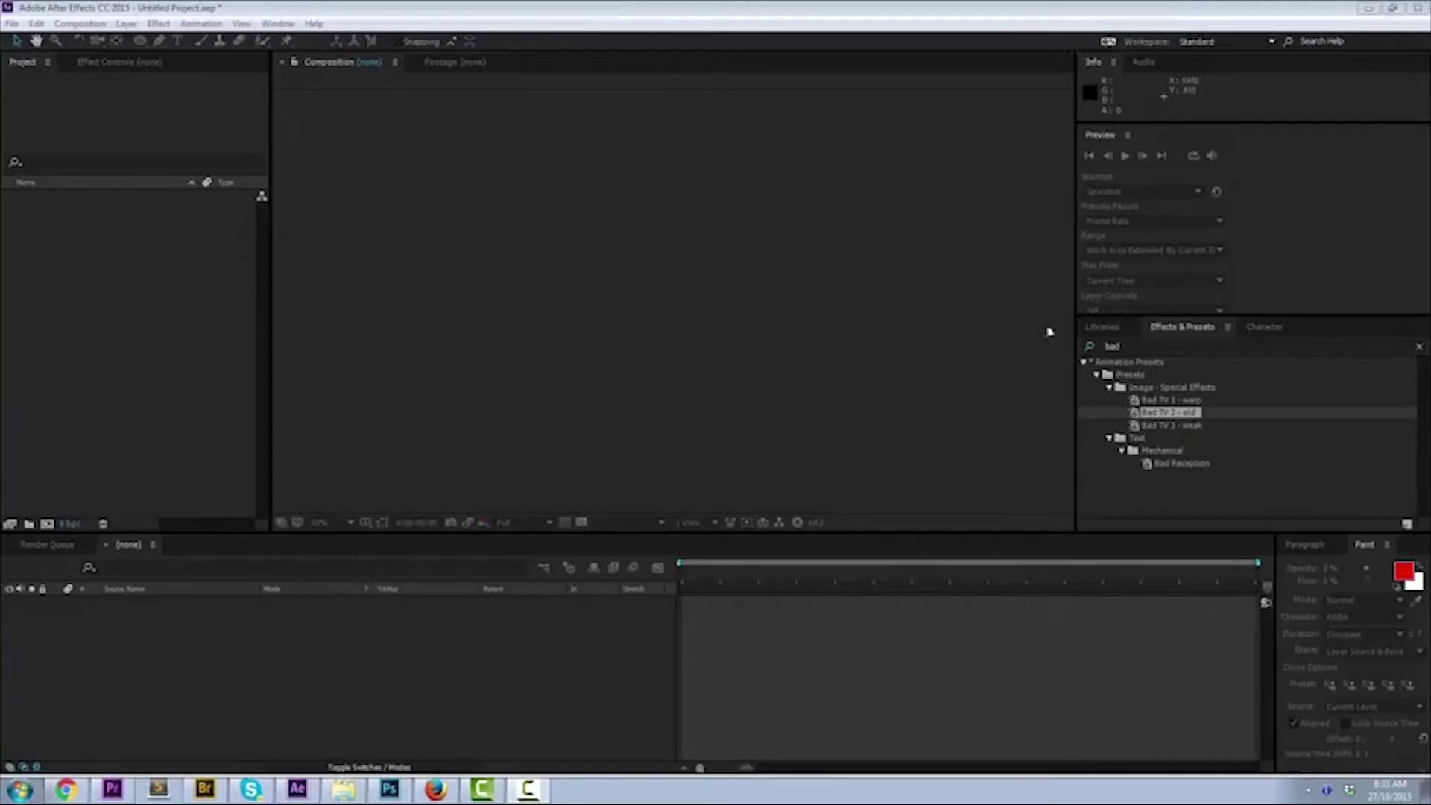
Delete the 'bad' term from the Effects & Presets search field.
{"action": "left_click", "coordinate": [1172, 421]}
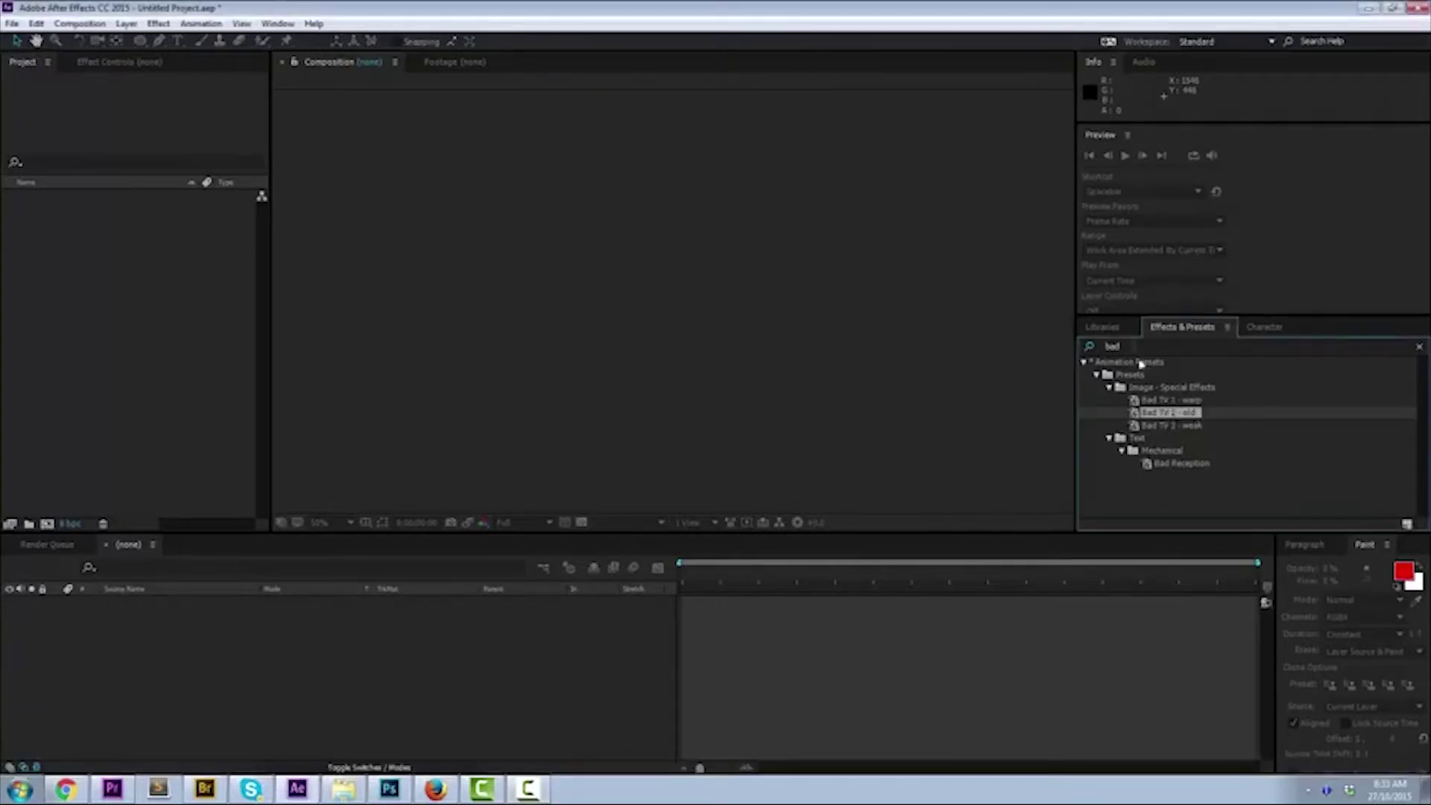
{"action": "key", "text": "ctrl+f"}
{"action": "key", "text": "BackSpace"}
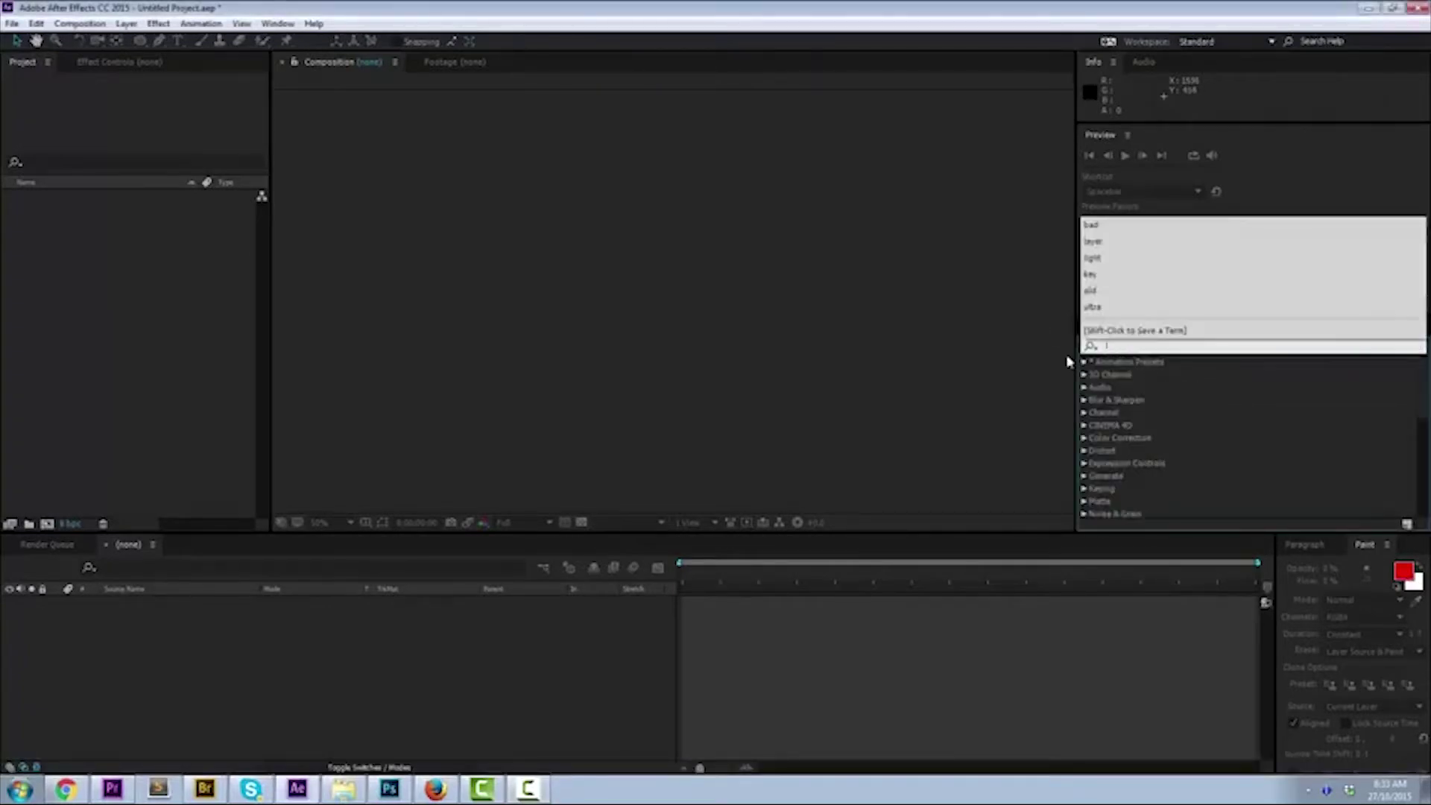
Import the creepy abandoned-building MP4 from the Desktop into the Project panel via Windows Explorer.
{"action": "left_click", "coordinate": [924, 205]}
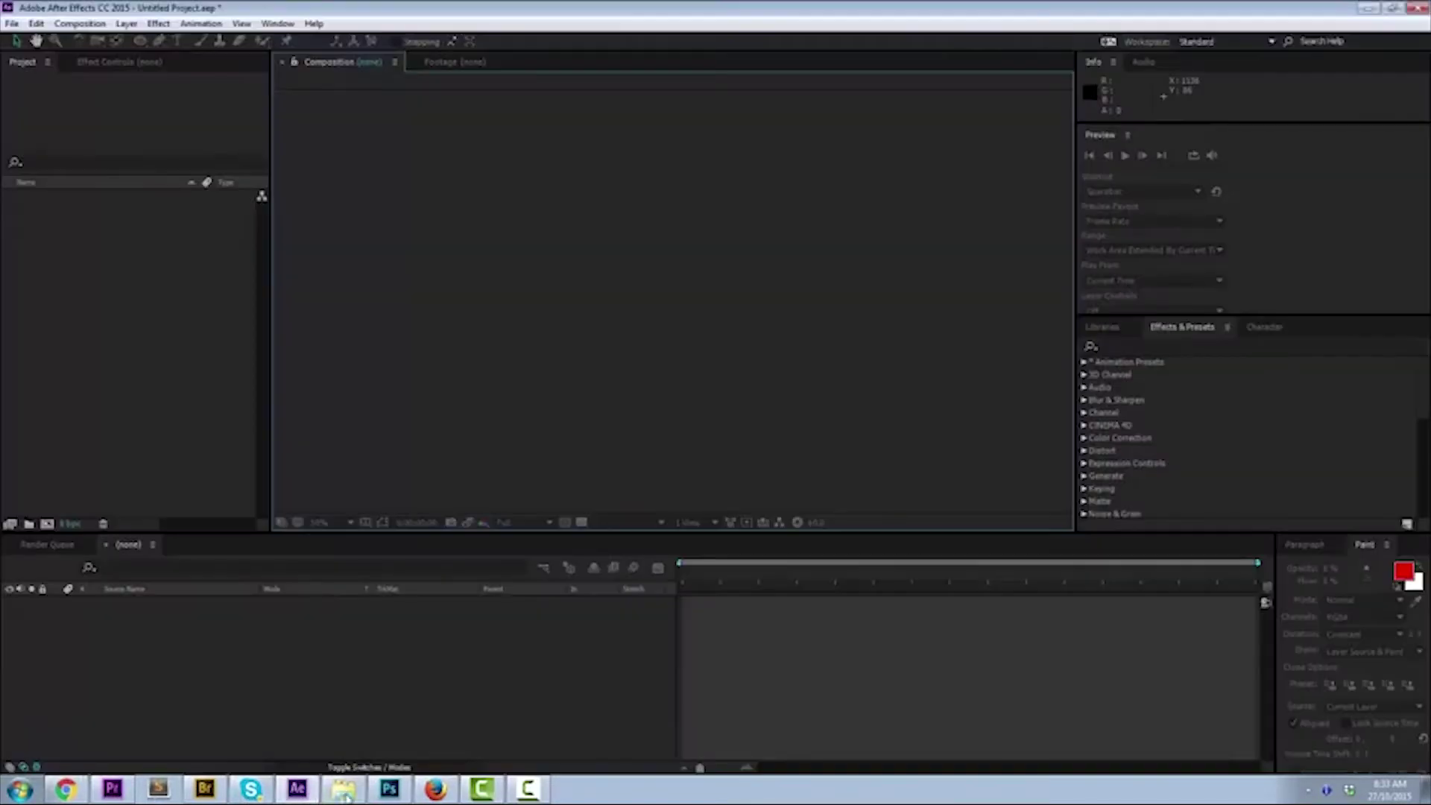
{"action": "left_click", "coordinate": [351, 794]}
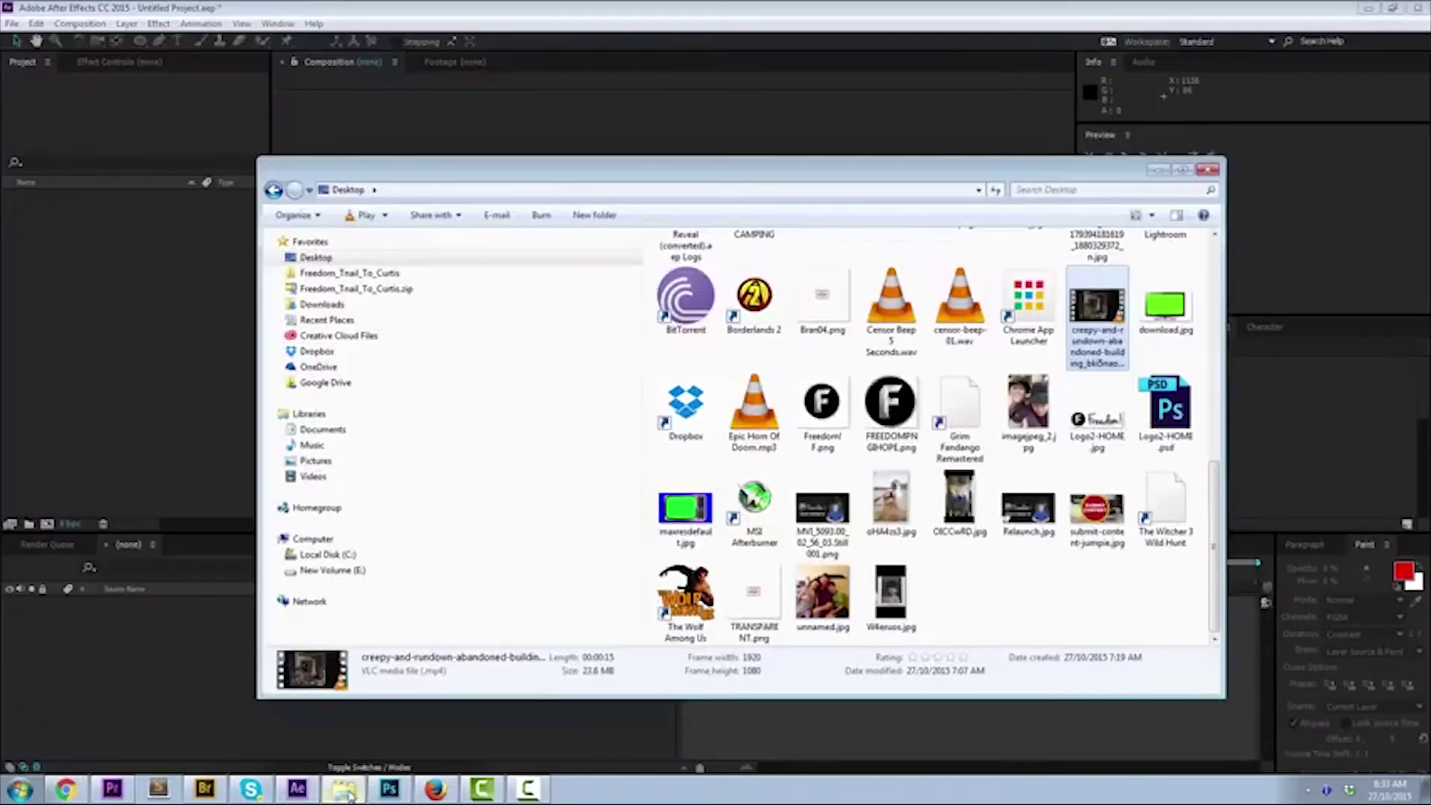
{"action": "mouse_move", "coordinate": [389, 791]}
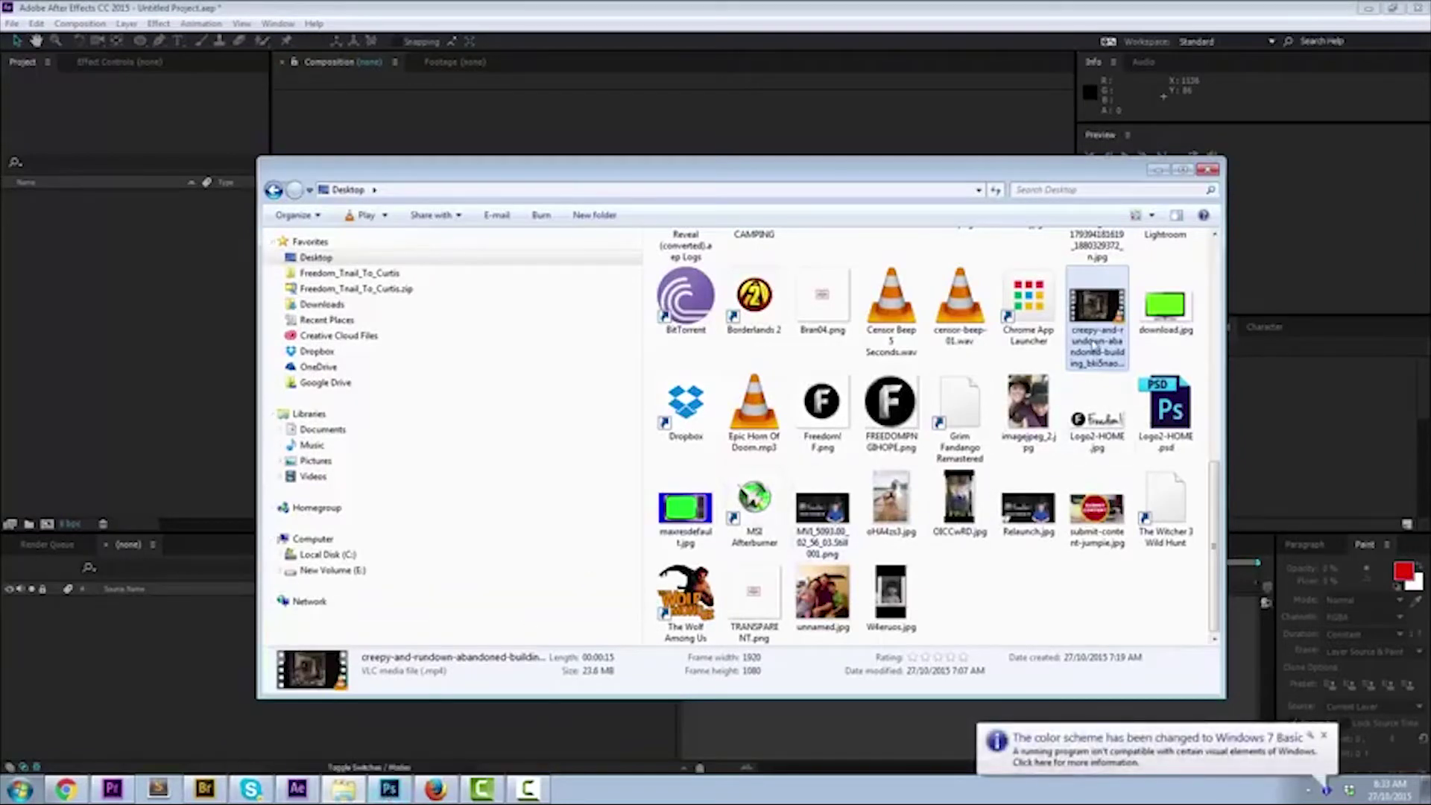
{"action": "left_click_drag", "start_coordinate": [1101, 335], "coordinate": [112, 283]}
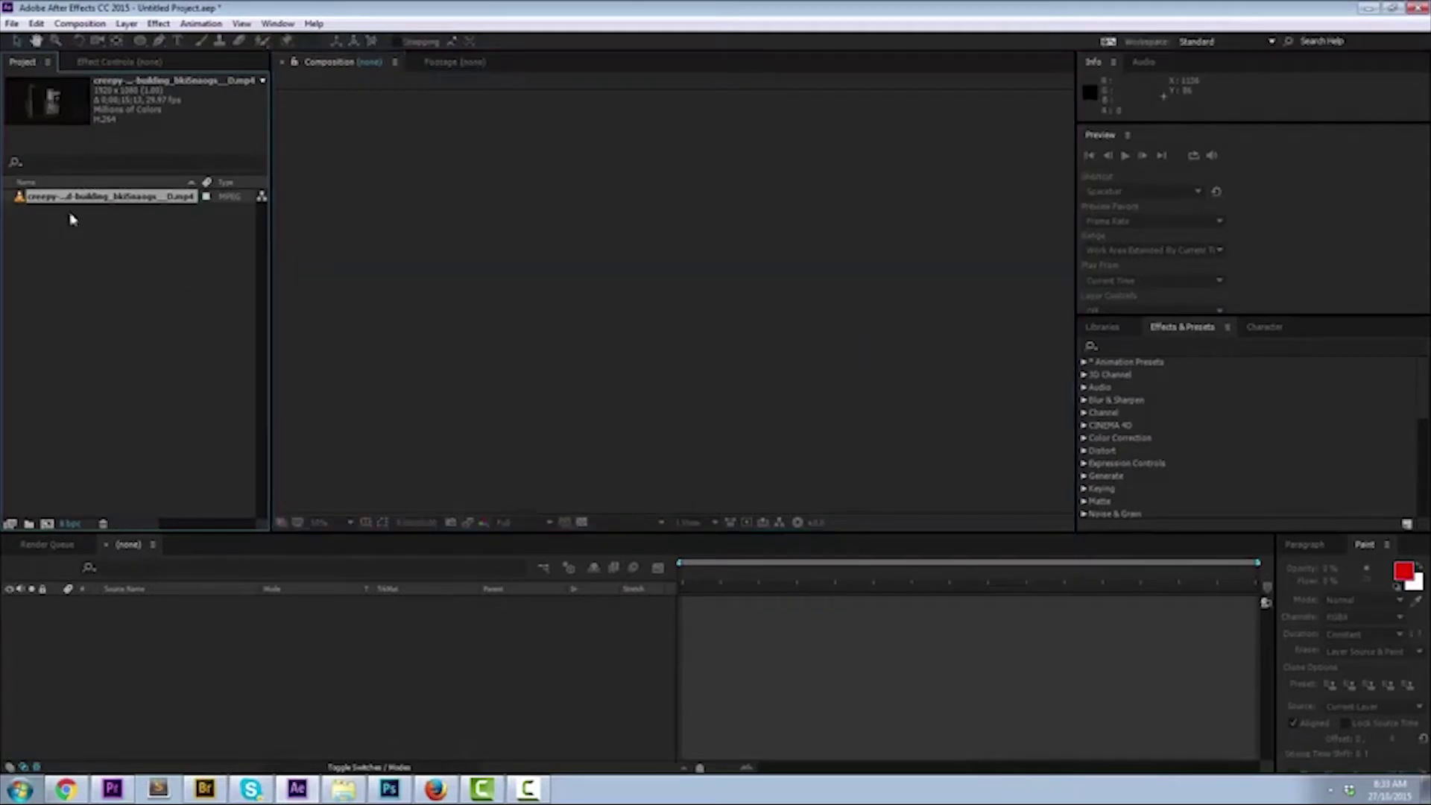
Make a new comp from the abandoned-building footage with New Comp from Selection, then scrub to about 5 seconds.
{"action": "left_click_drag", "start_coordinate": [104, 201], "coordinate": [170, 620]}
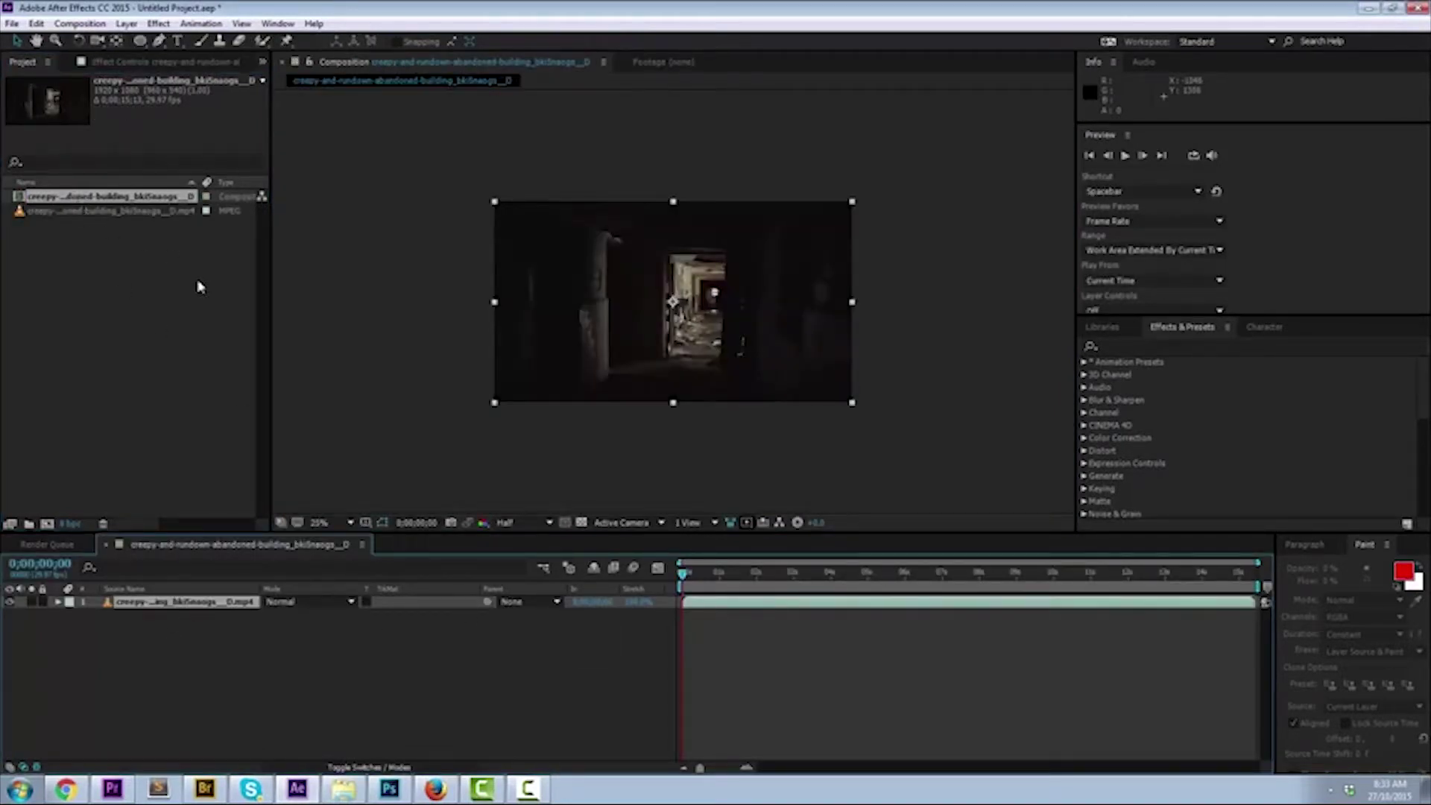
{"action": "key", "text": "Delete"}
{"action": "left_click", "coordinate": [97, 196]}
{"action": "right_click", "coordinate": [98, 196]}
{"action": "left_click", "coordinate": [66, 198]}
{"action": "right_click", "coordinate": [66, 196]}
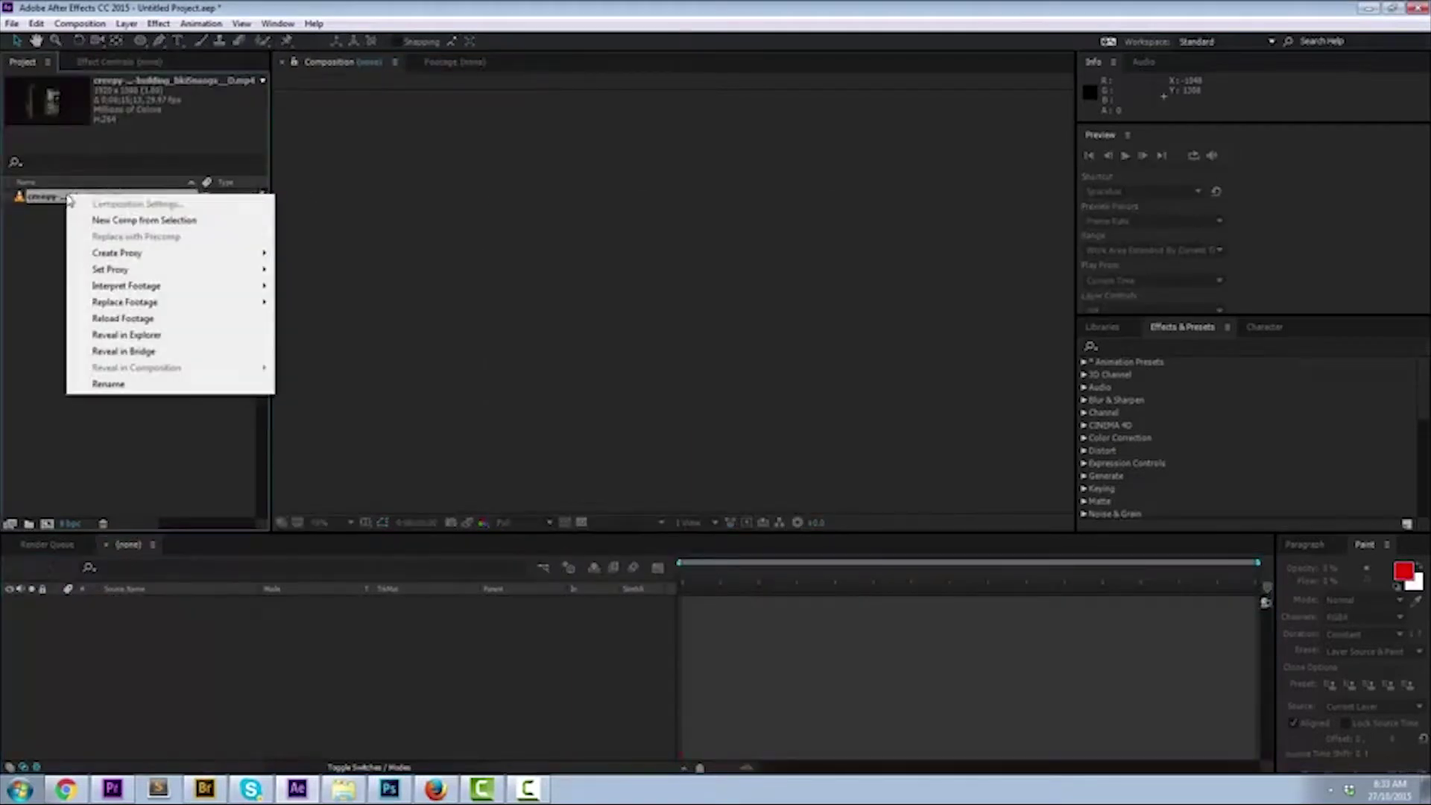
{"action": "left_click", "coordinate": [132, 221]}
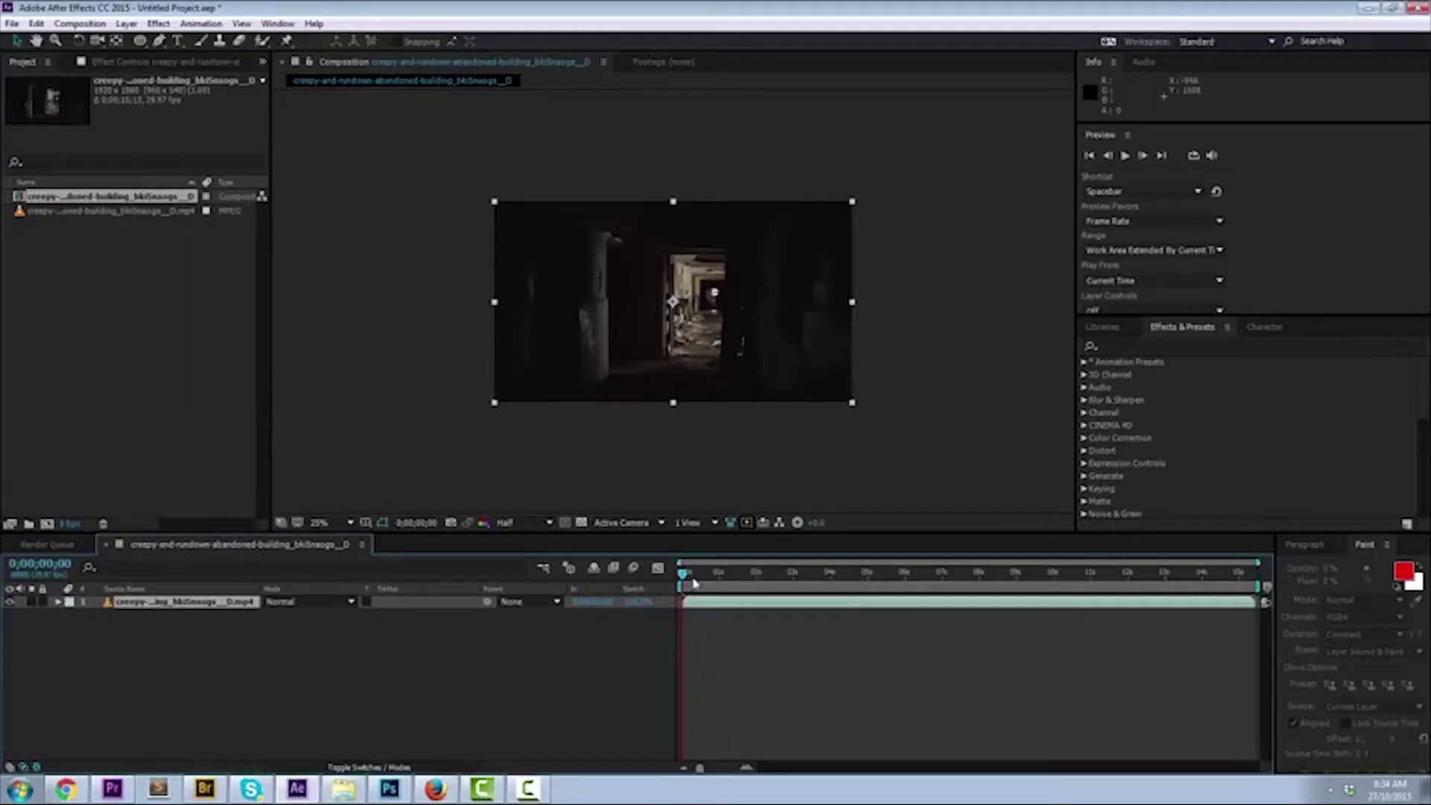
{"action": "left_click_drag", "start_coordinate": [693, 584], "coordinate": [652, 580]}
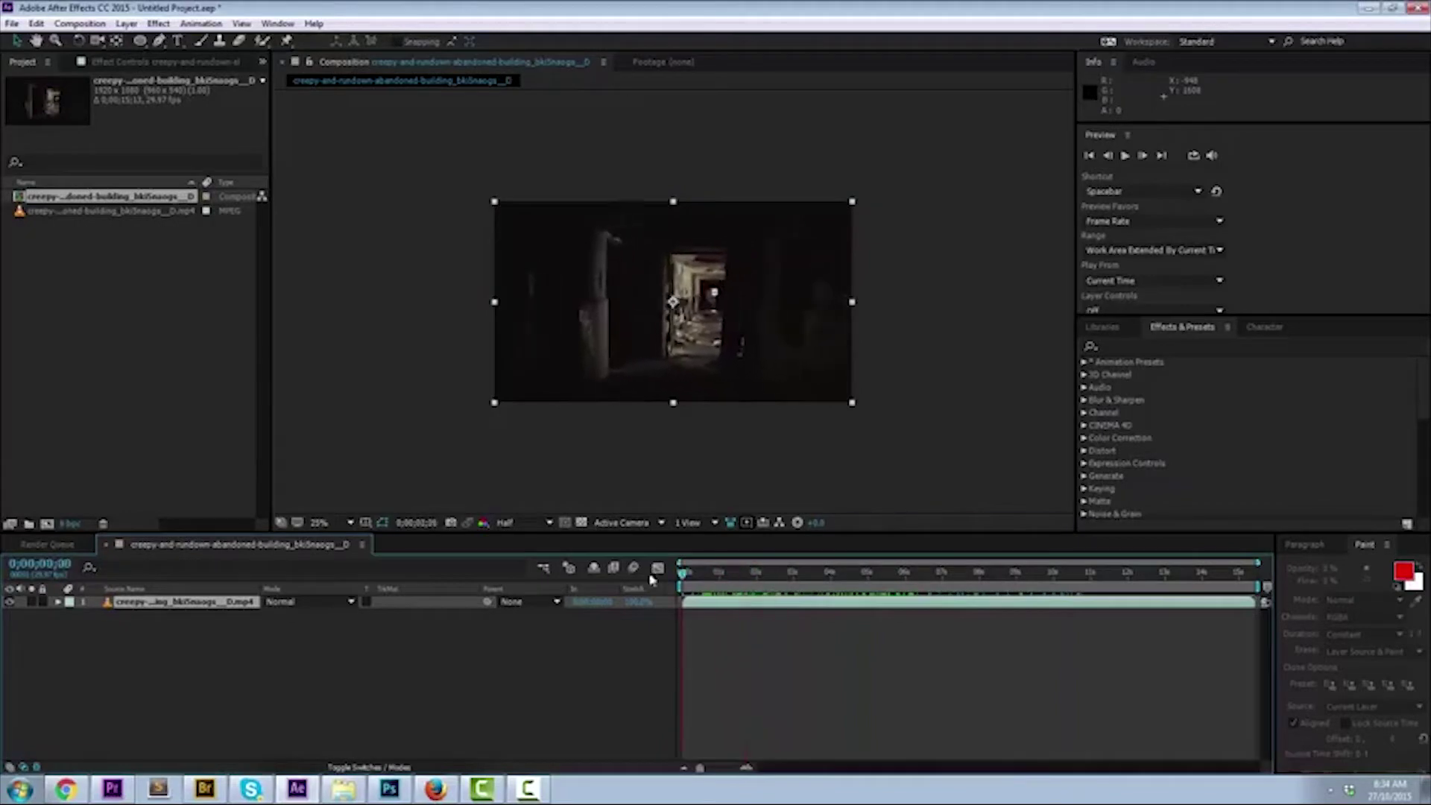
{"action": "left_click", "coordinate": [154, 687]}
Add Adjustment Layer 1 above the footage via Layer > New > Adjustment Layer.
{"action": "left_click", "coordinate": [165, 605]}
{"action": "left_click", "coordinate": [127, 23]}
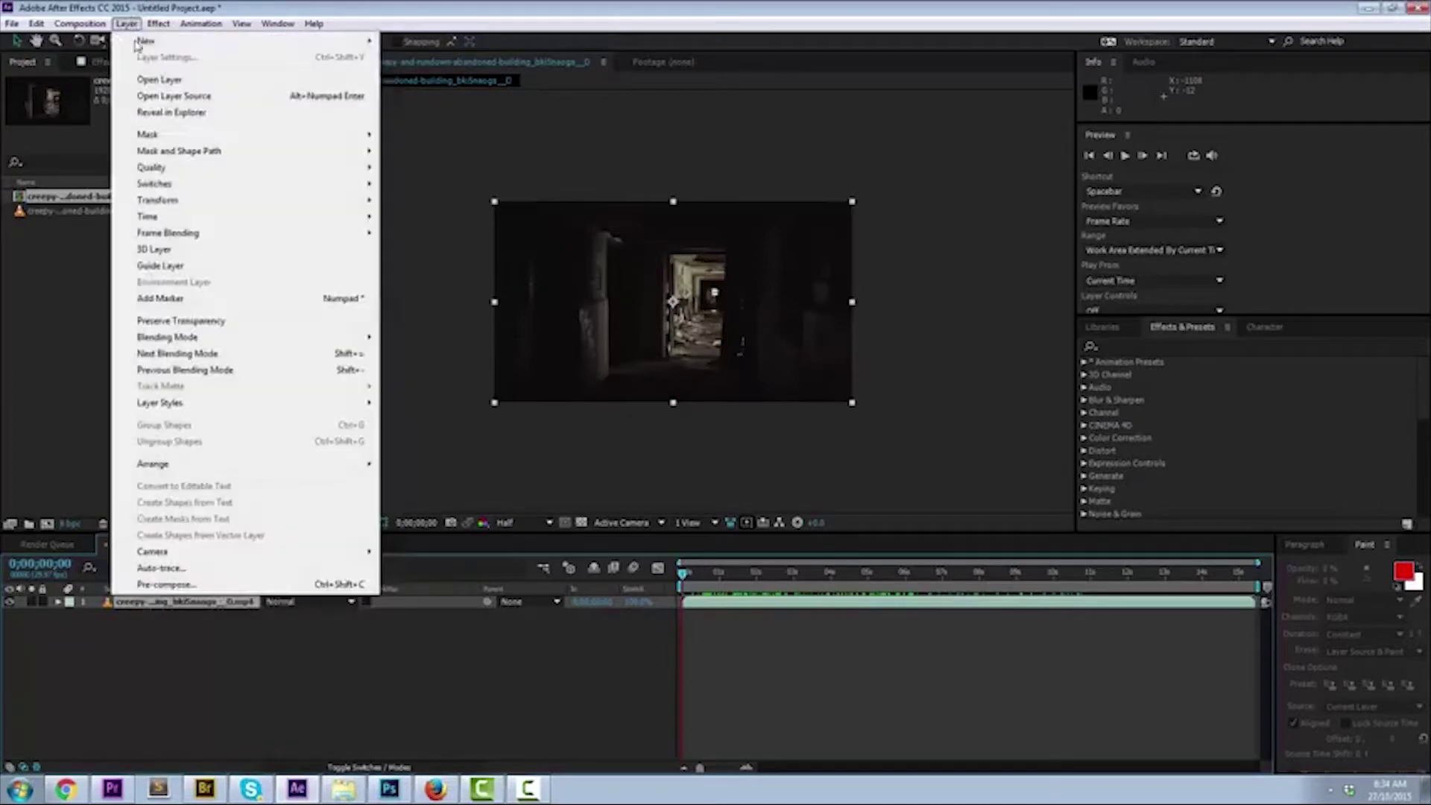
{"action": "mouse_move", "coordinate": [356, 45]}
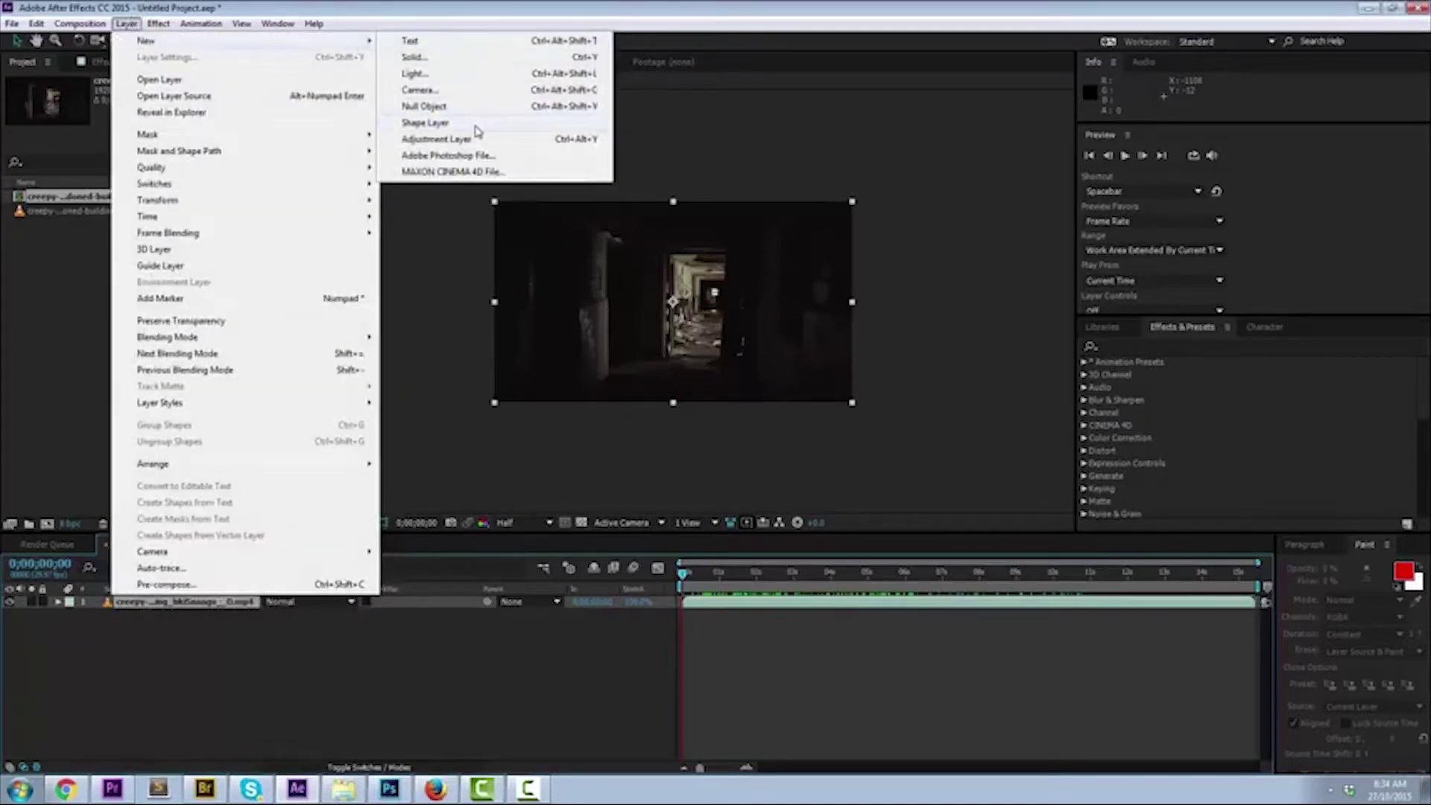
{"action": "left_click", "coordinate": [469, 139]}
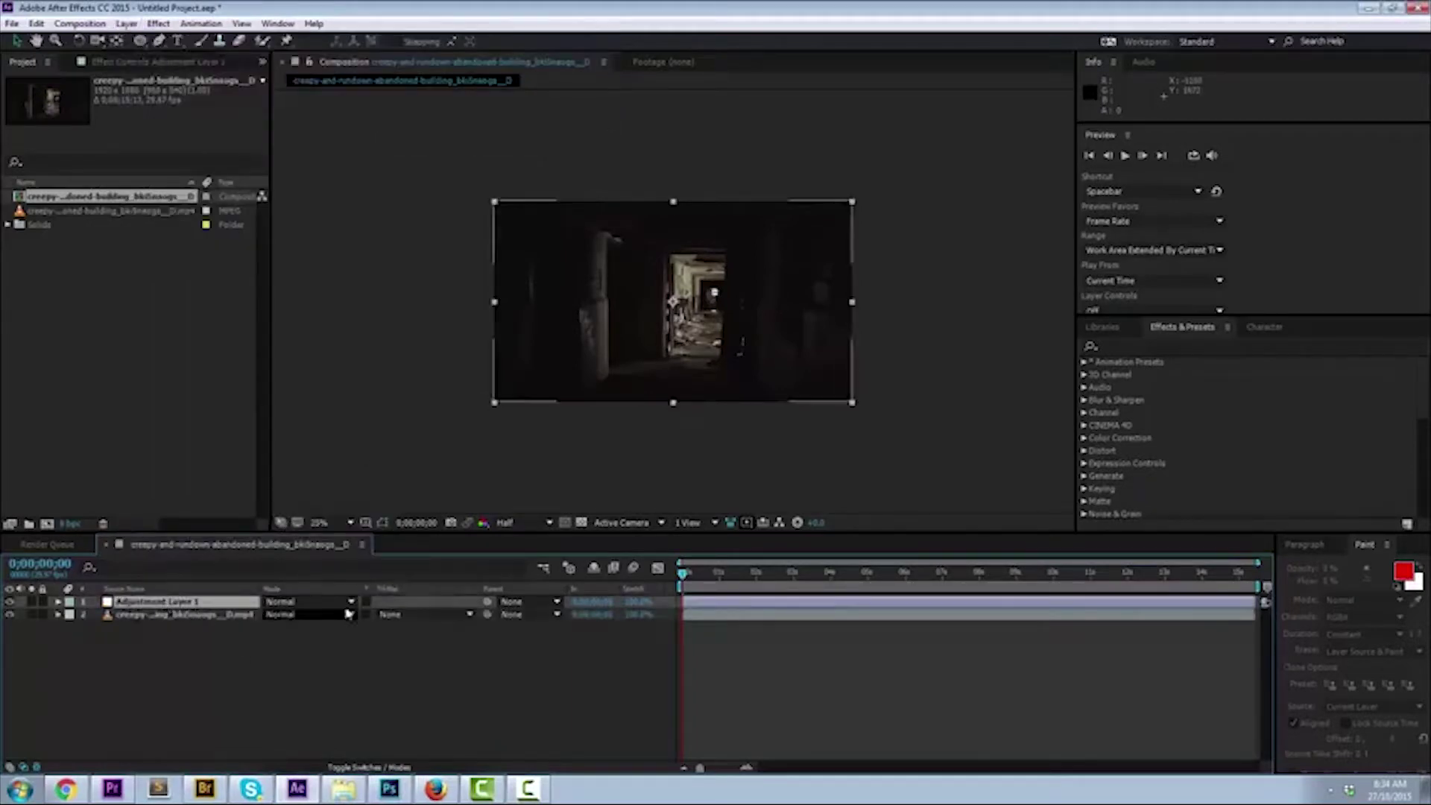
{"action": "left_click", "coordinate": [364, 375]}
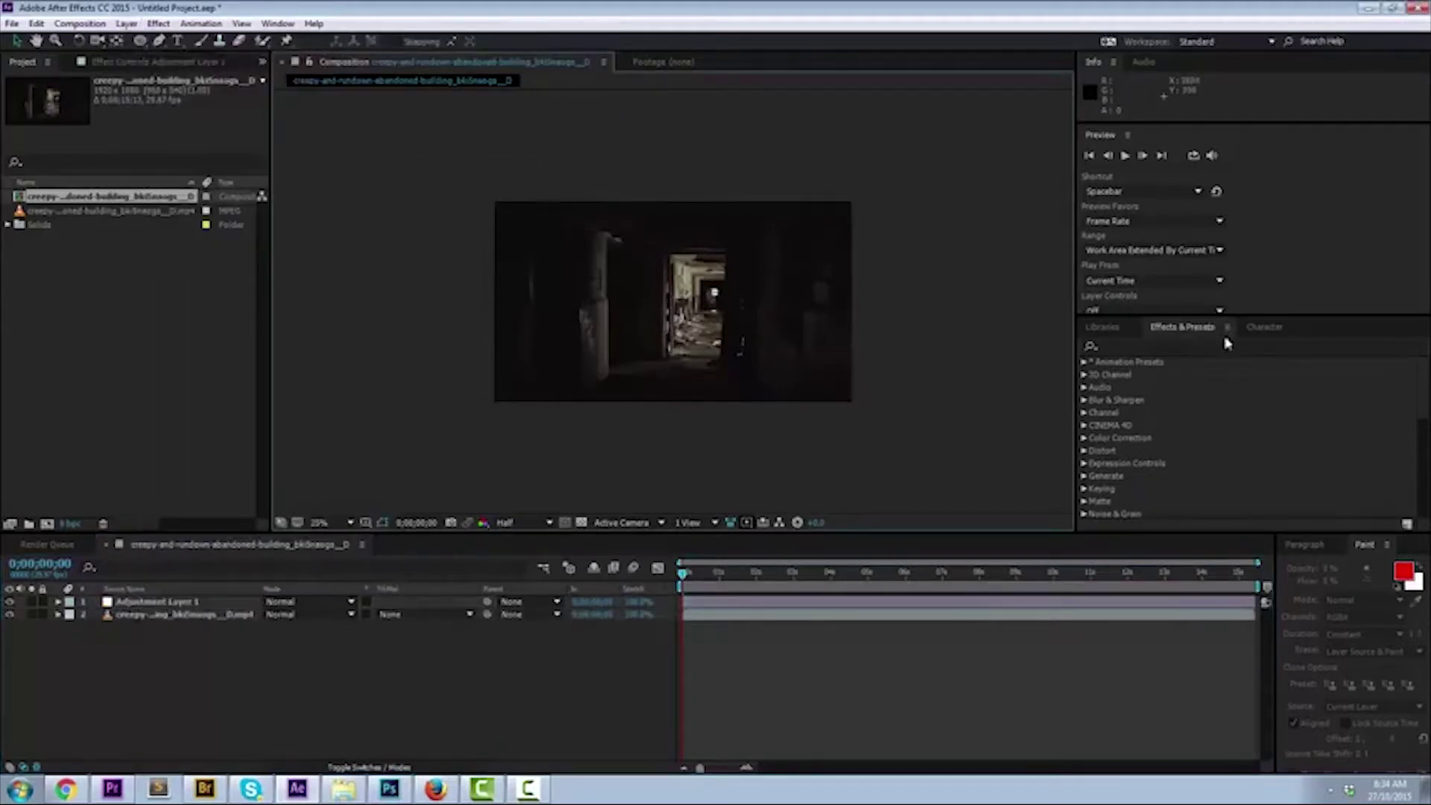
Open the Effects & Presets panel and search for 'bad'.
{"action": "left_click", "coordinate": [278, 23]}
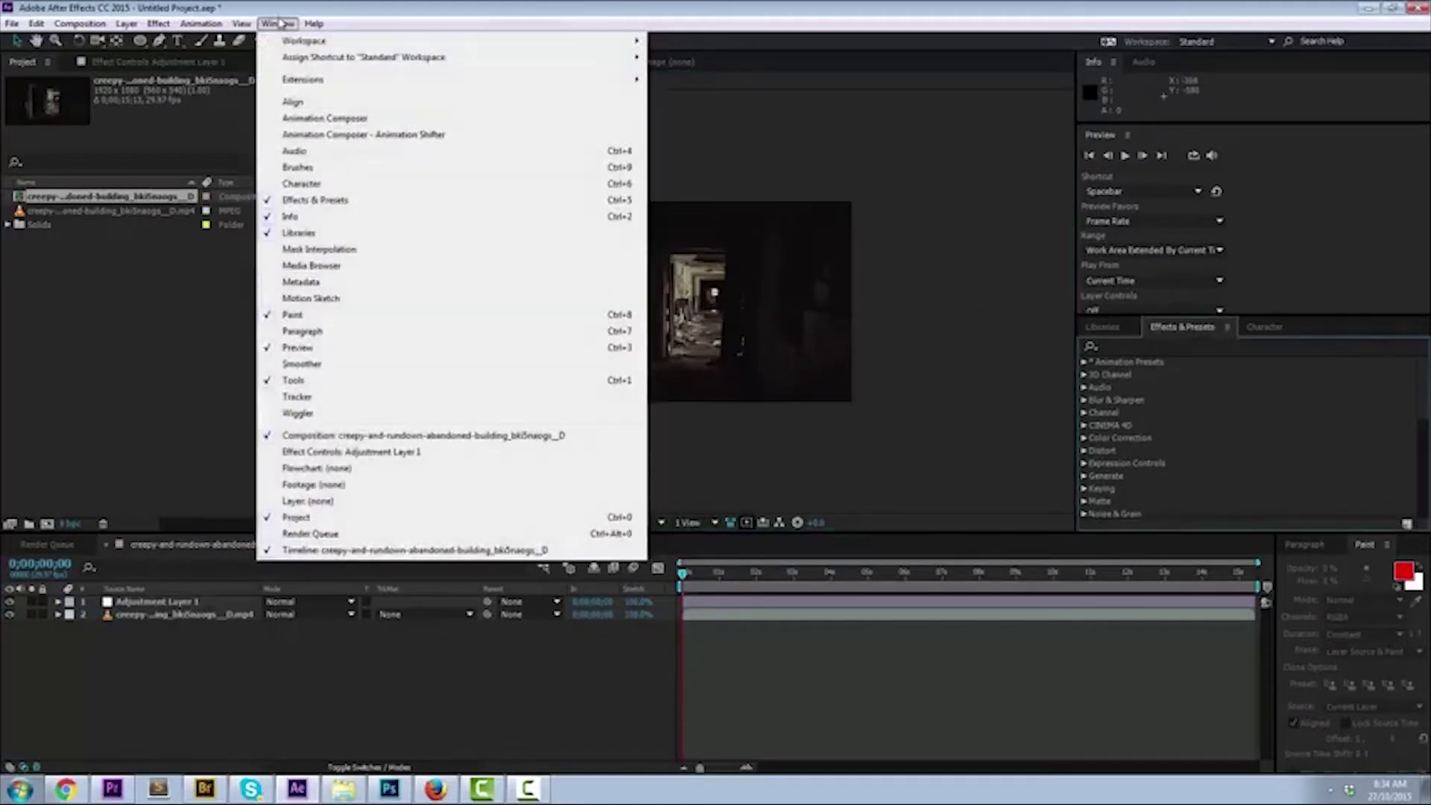
{"action": "left_click", "coordinate": [329, 208]}
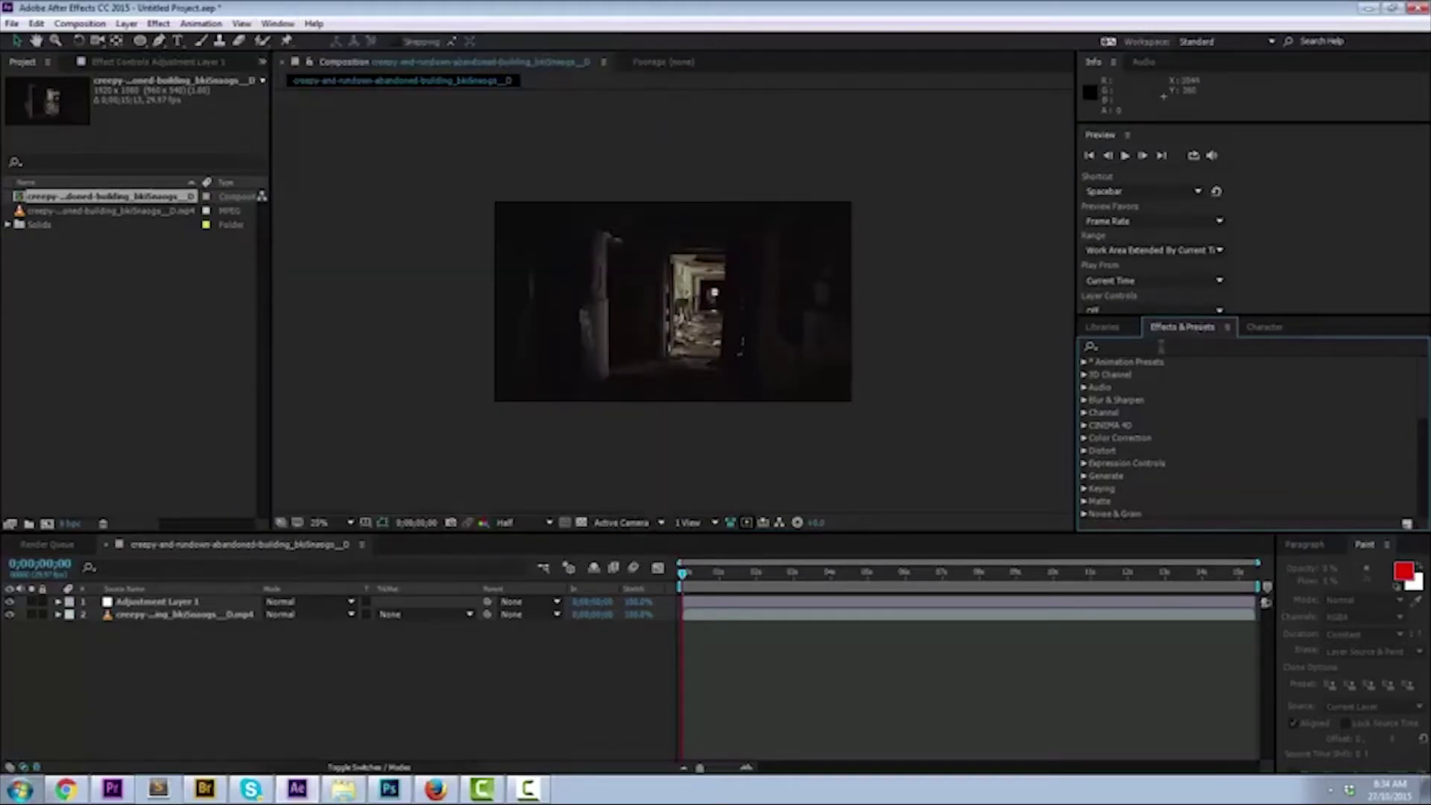
{"action": "left_click", "coordinate": [1163, 346]}
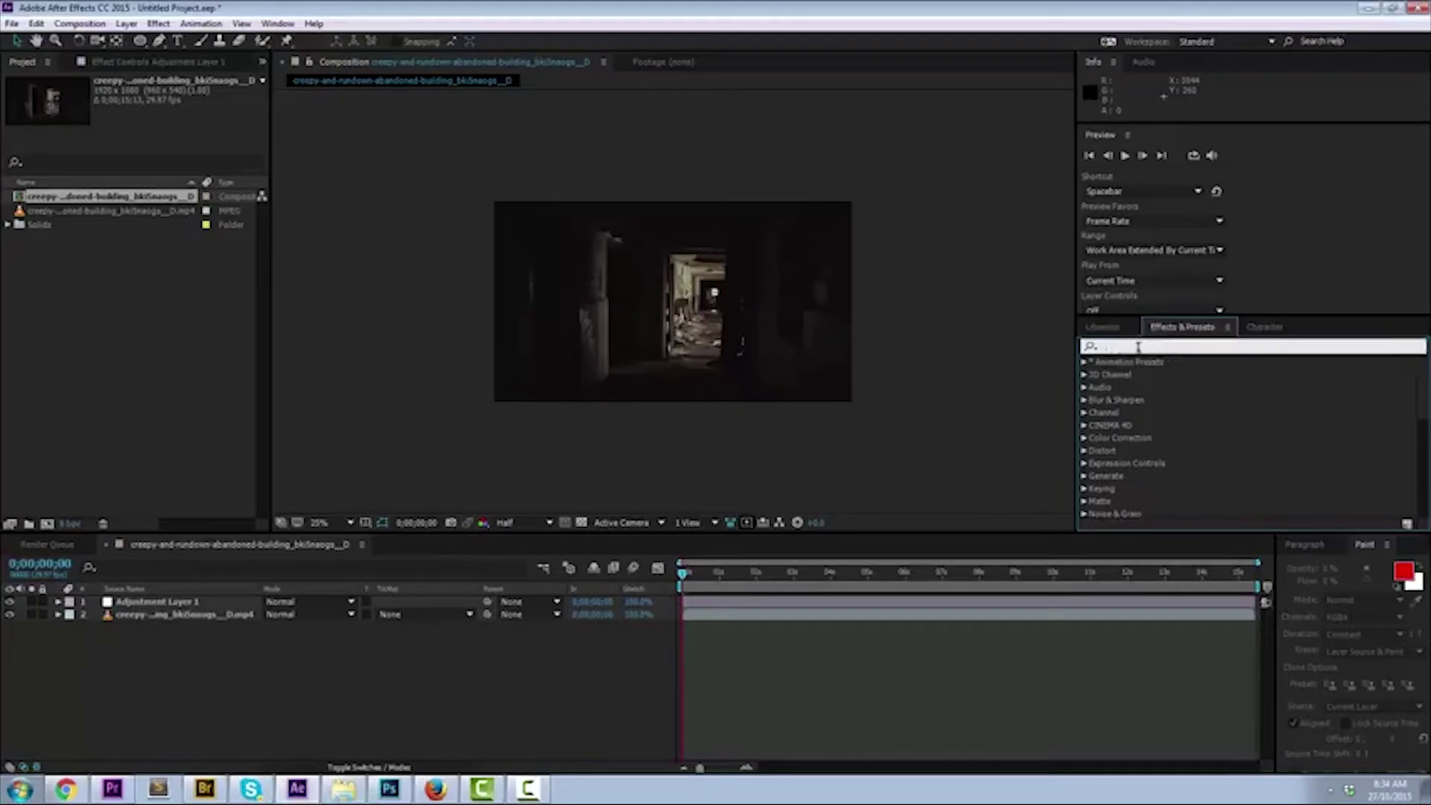
{"action": "type", "text": "bad"}
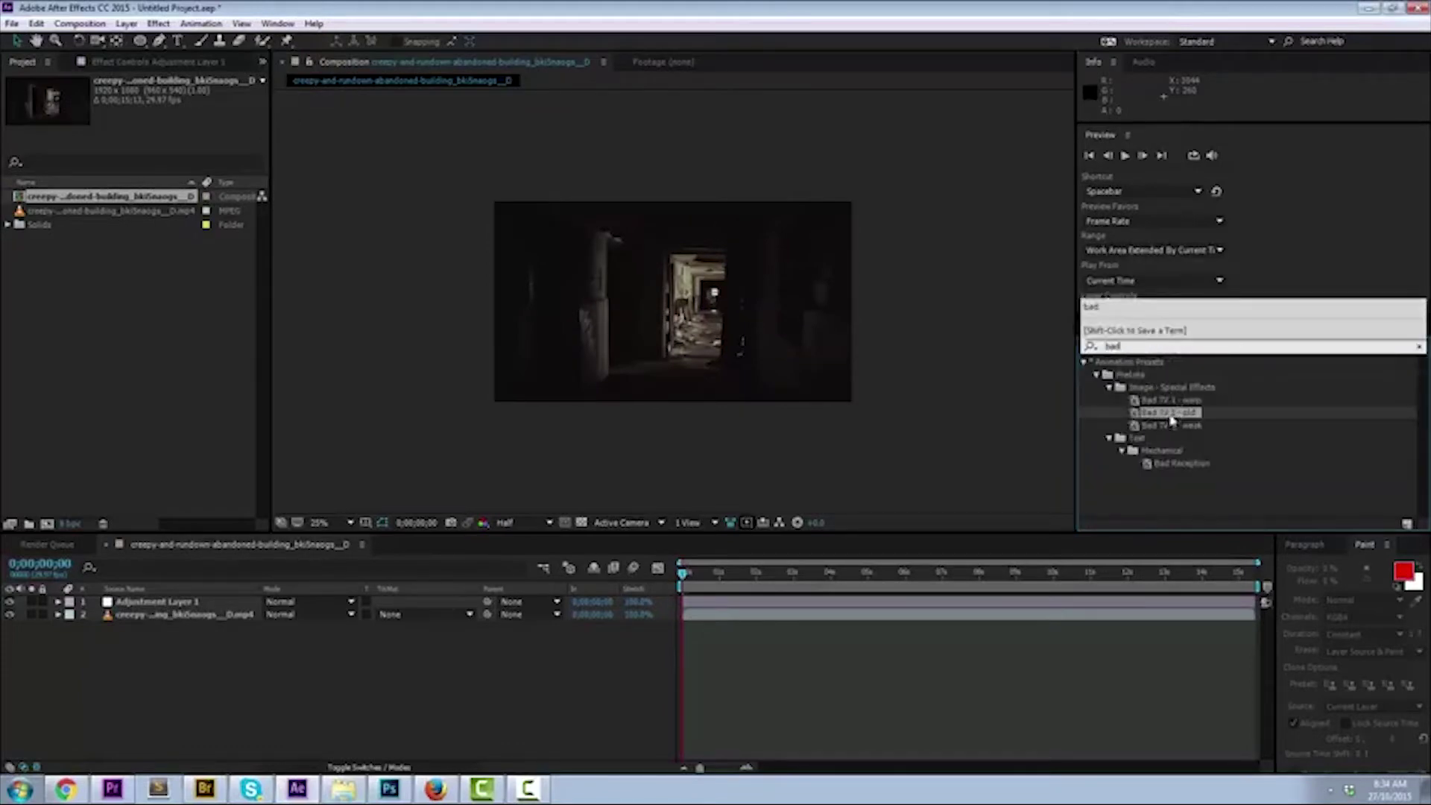
{"action": "left_click", "coordinate": [1171, 421]}
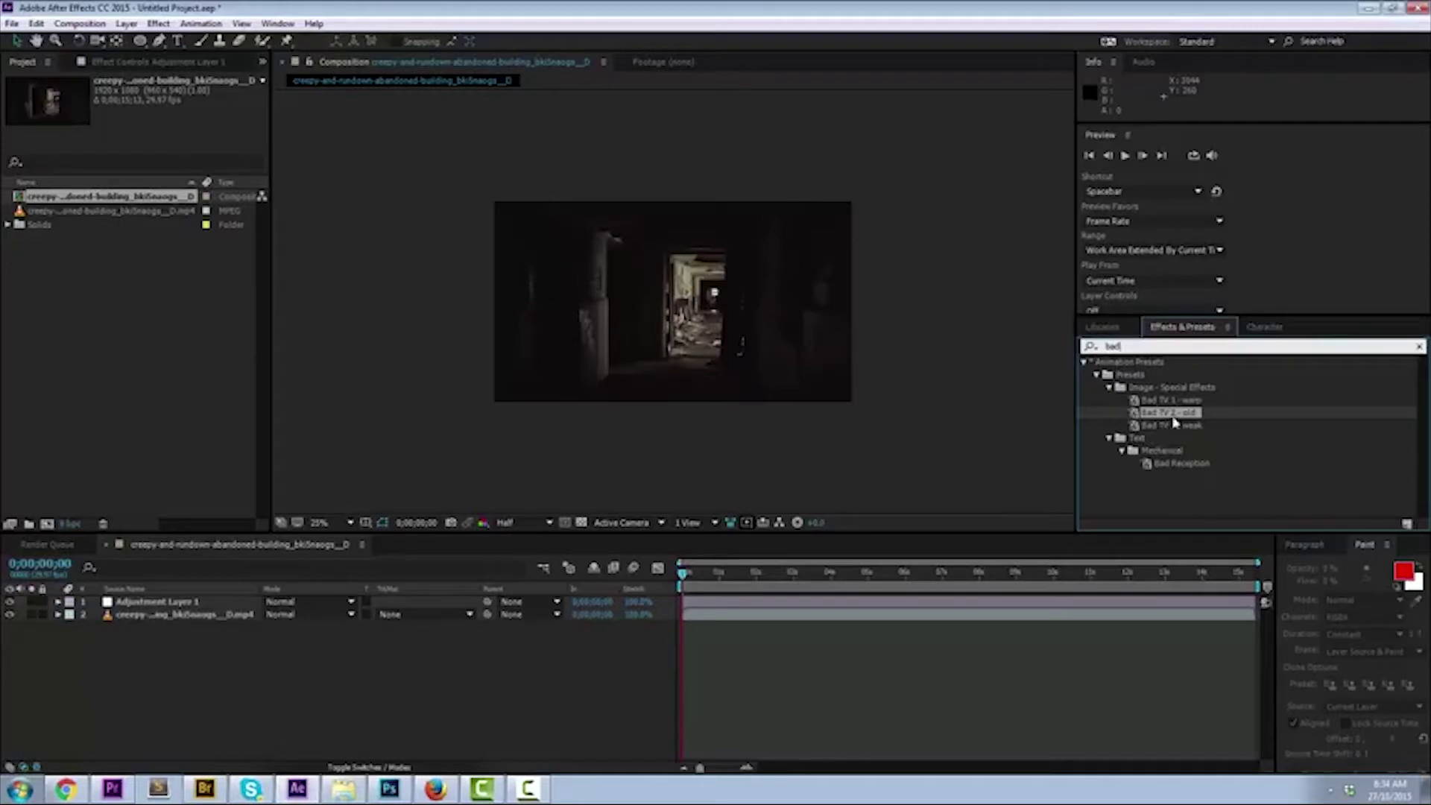
{"action": "left_click", "coordinate": [1160, 409]}
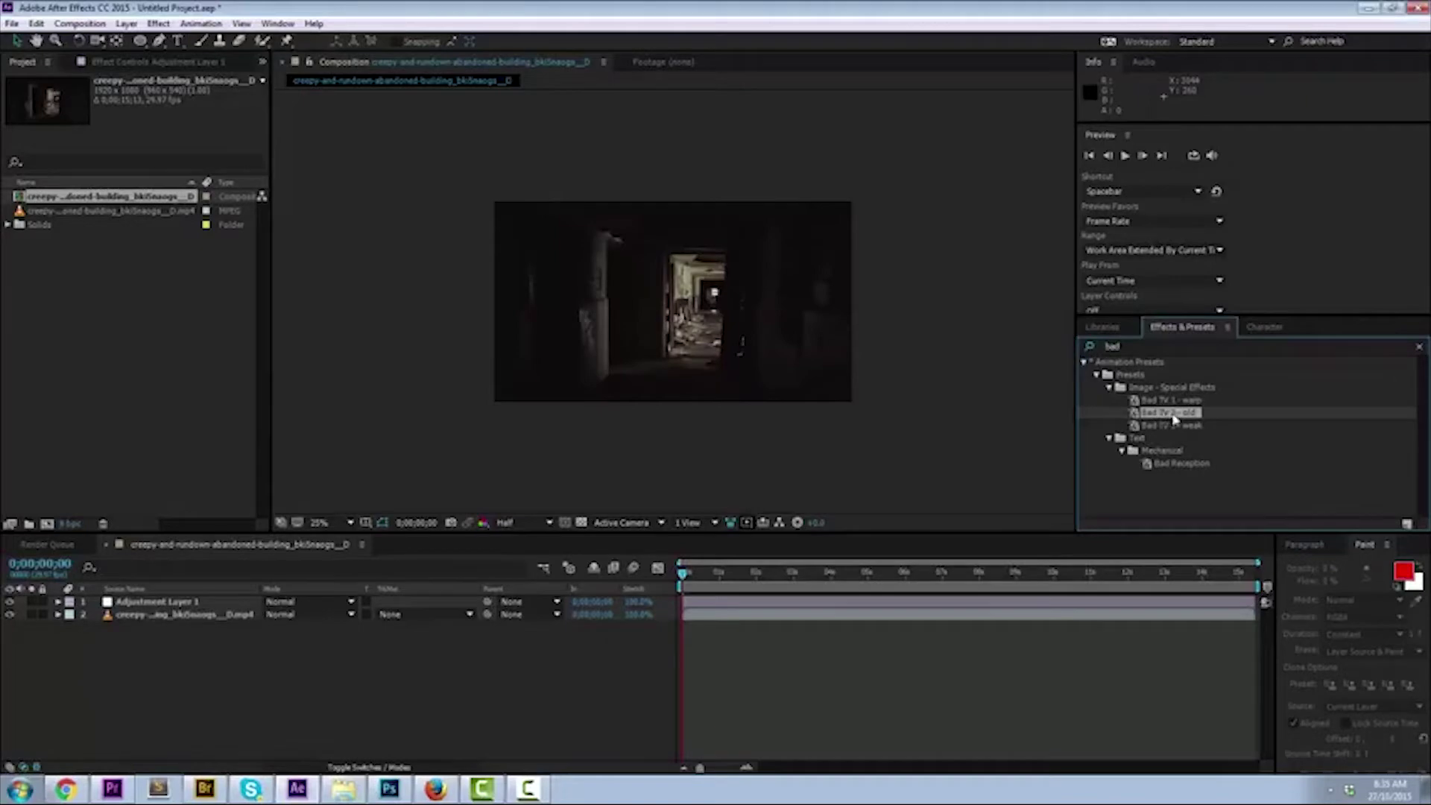
Pick the Bad TV 2 - old preset and select Adjustment Layer 1.
{"action": "left_click", "coordinate": [1172, 402]}
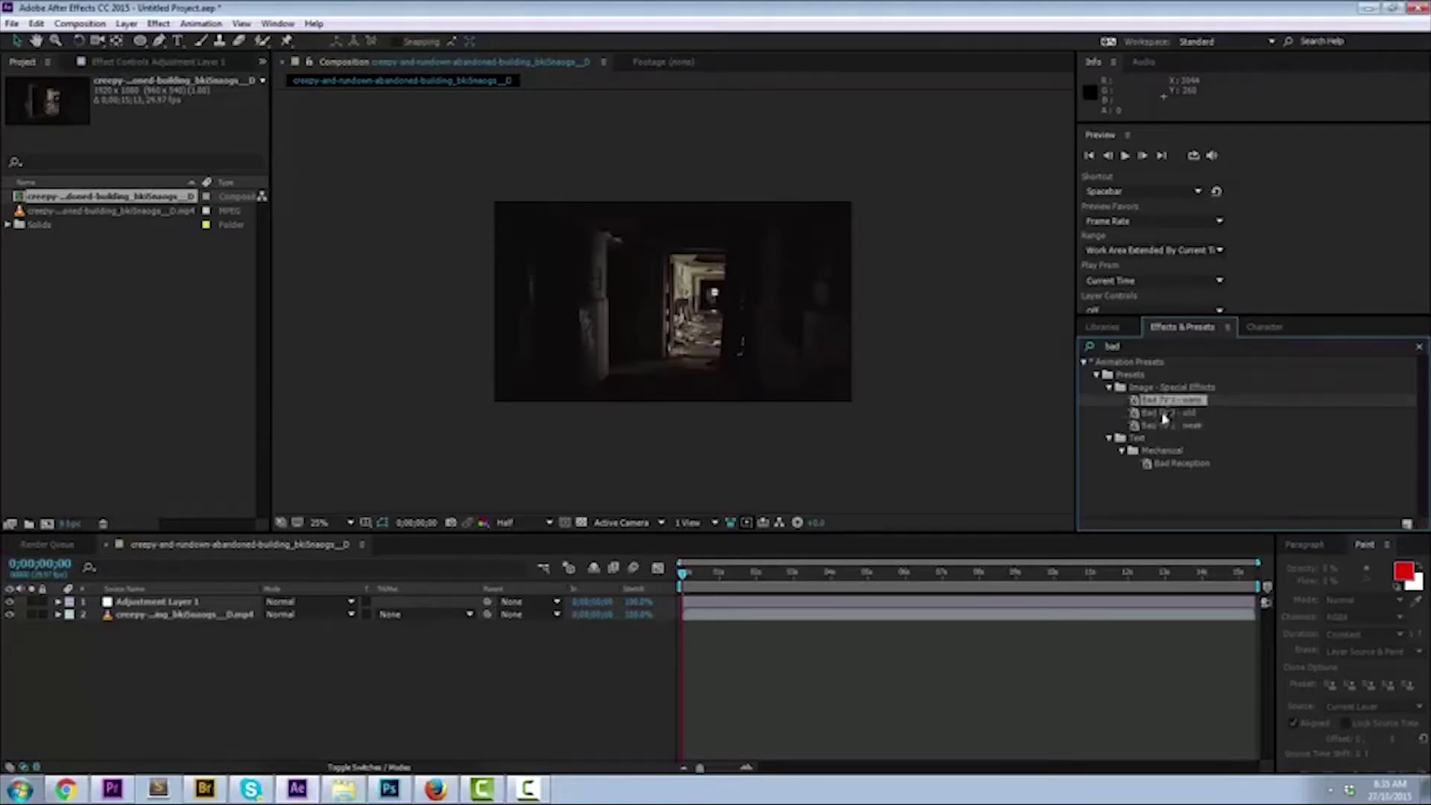
{"action": "left_click", "coordinate": [1167, 415]}
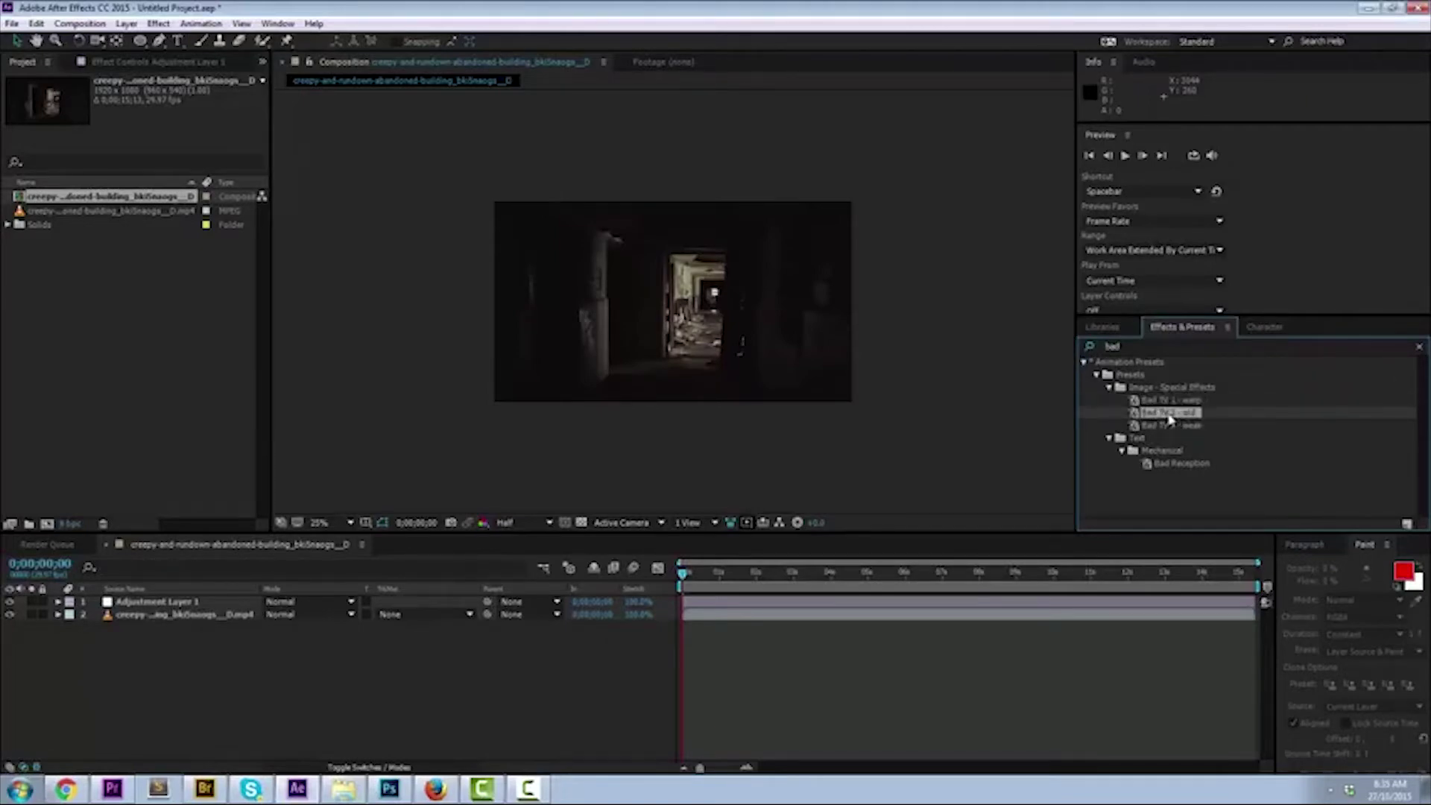
{"action": "left_click", "coordinate": [162, 603]}
{"action": "left_click", "coordinate": [162, 605]}
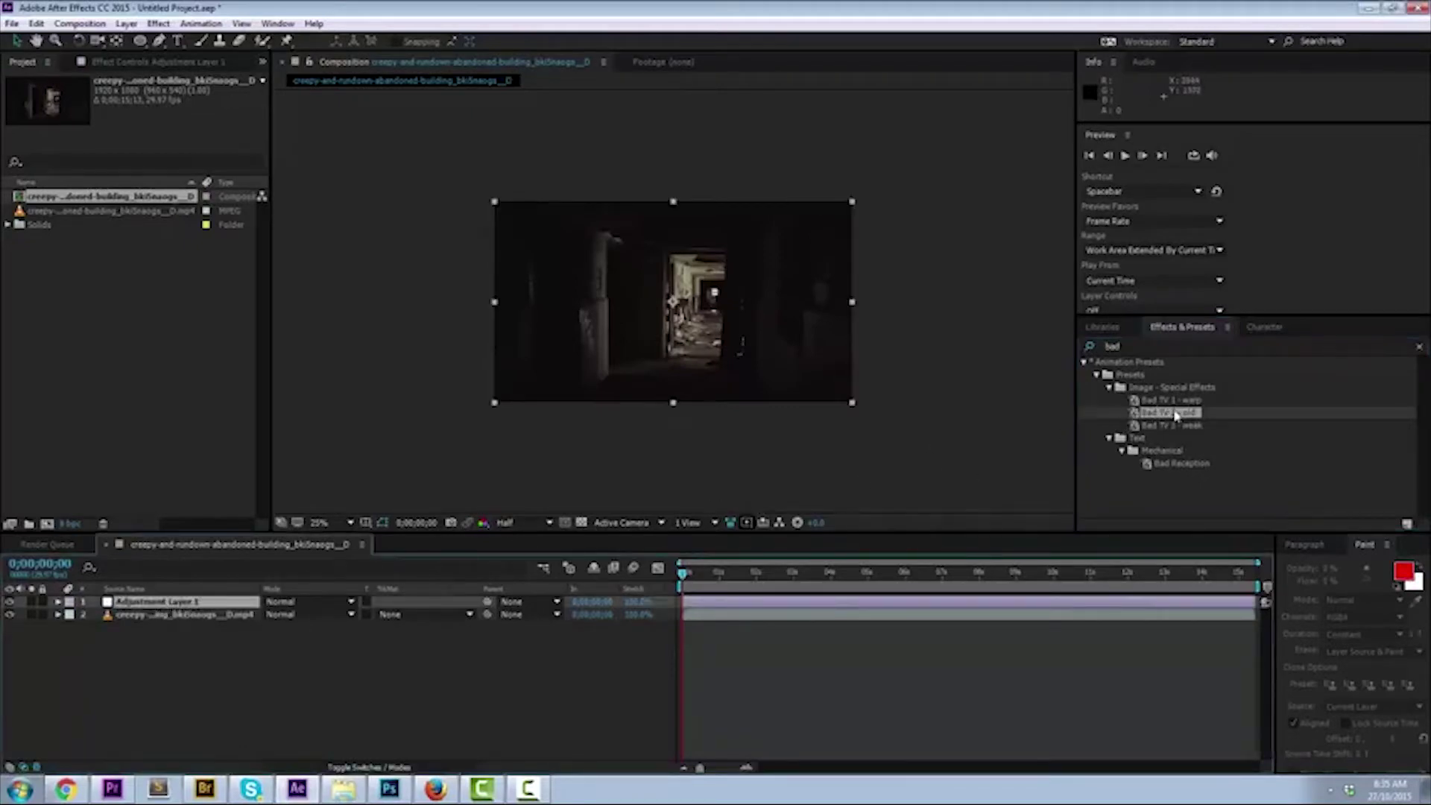
{"action": "left_click_drag", "start_coordinate": [1175, 415], "coordinate": [637, 331]}
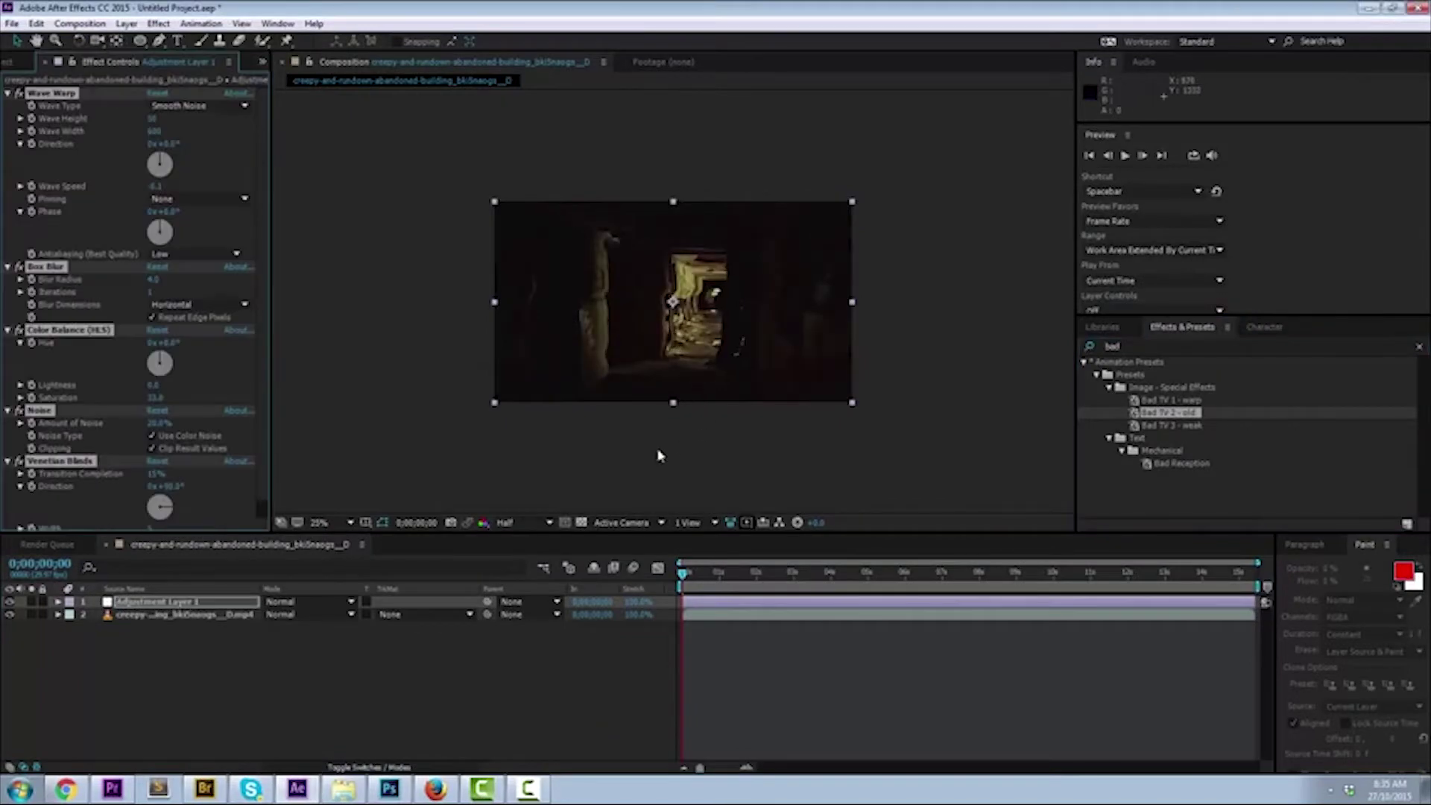
{"action": "left_click", "coordinate": [194, 605]}
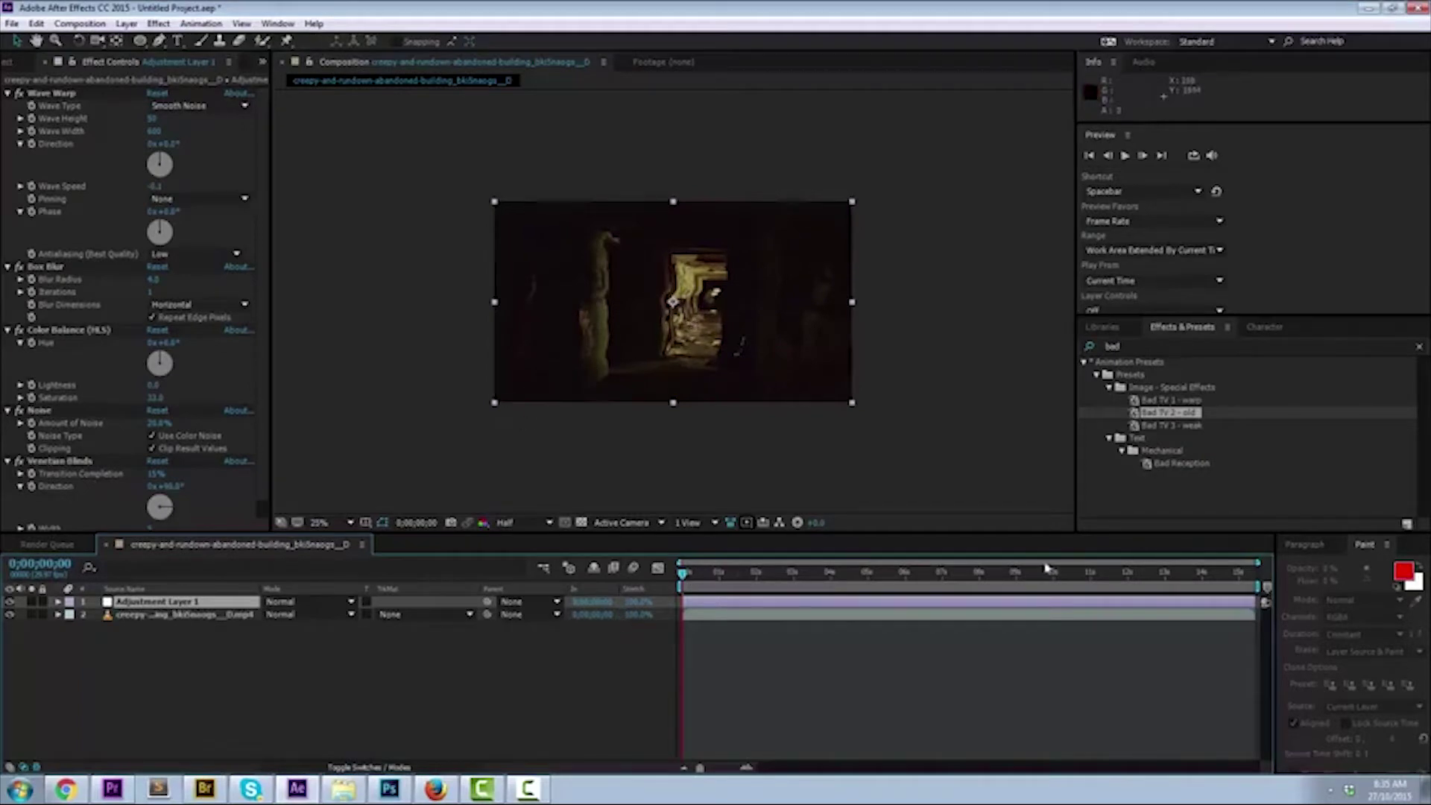
{"action": "left_click", "coordinate": [1127, 157]}
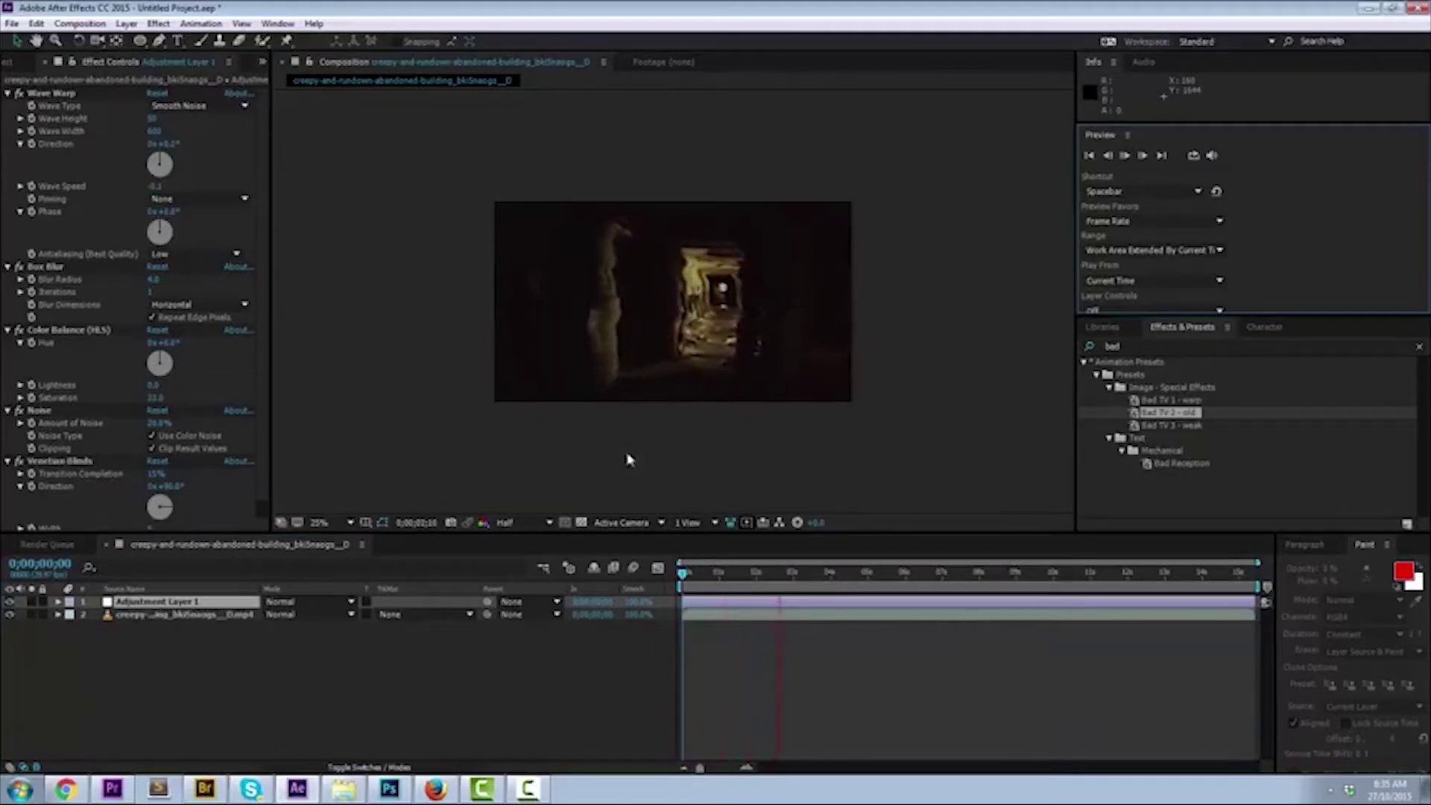
{"action": "key", "text": "space"}
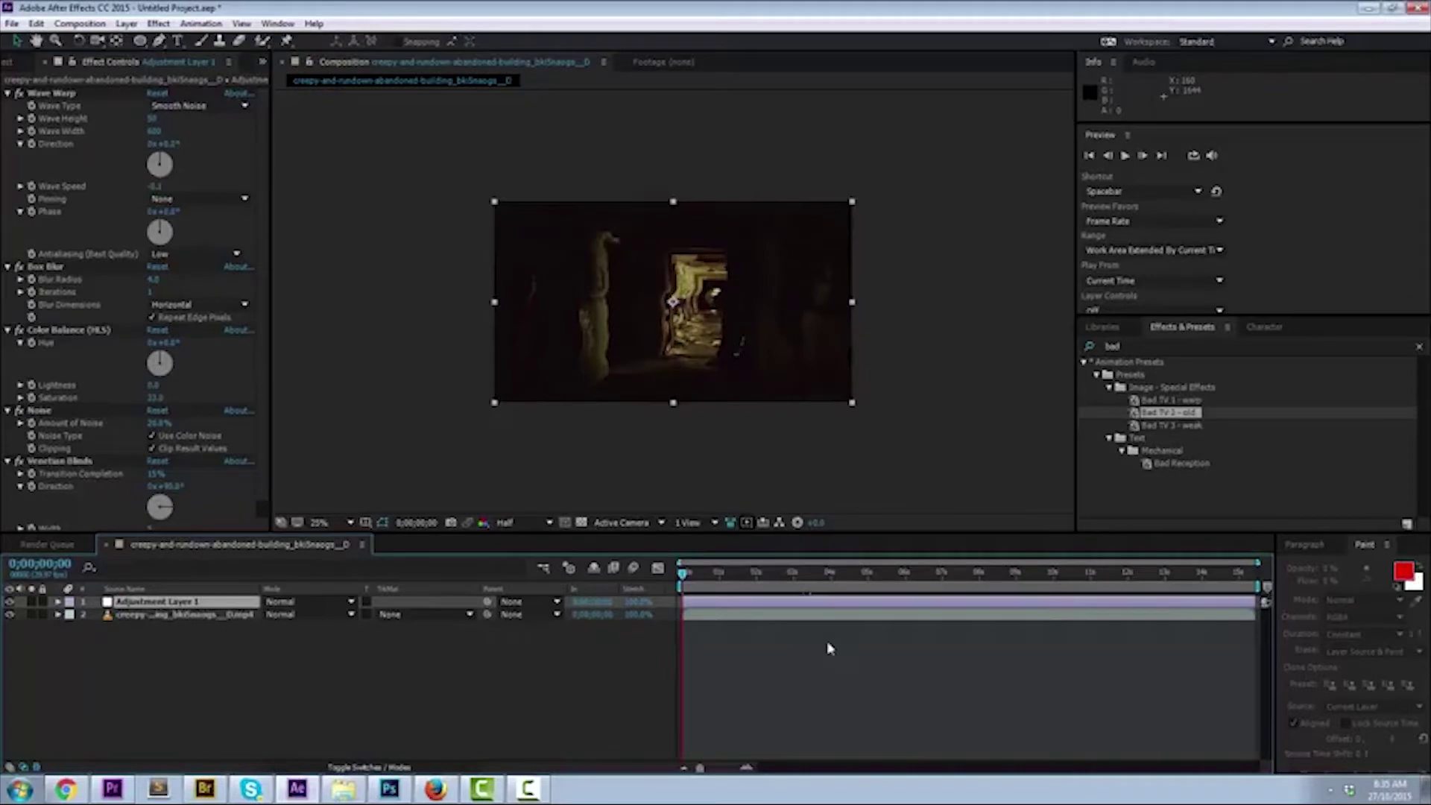
{"action": "left_click", "coordinate": [743, 575]}
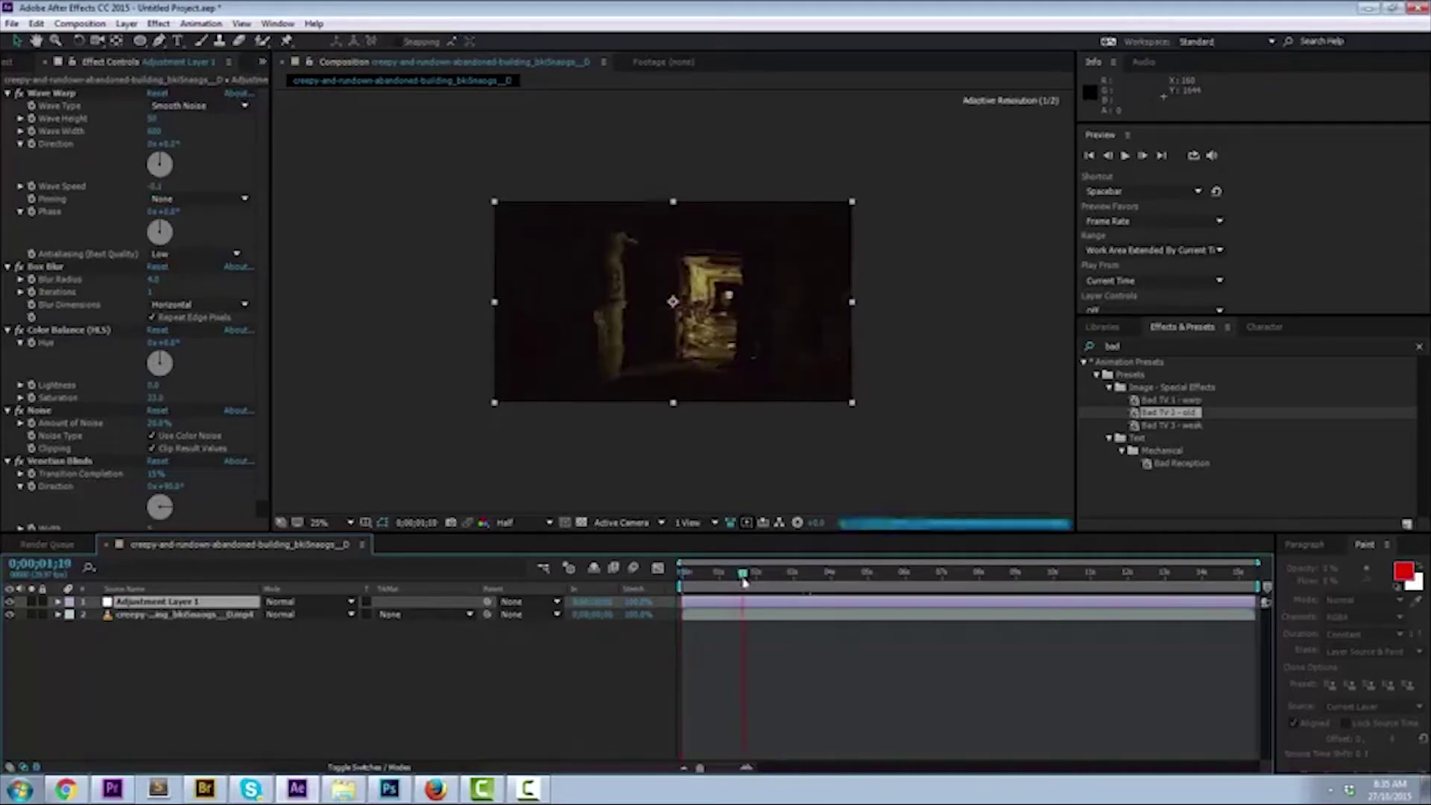
{"action": "left_click_drag", "start_coordinate": [742, 581], "coordinate": [681, 578]}
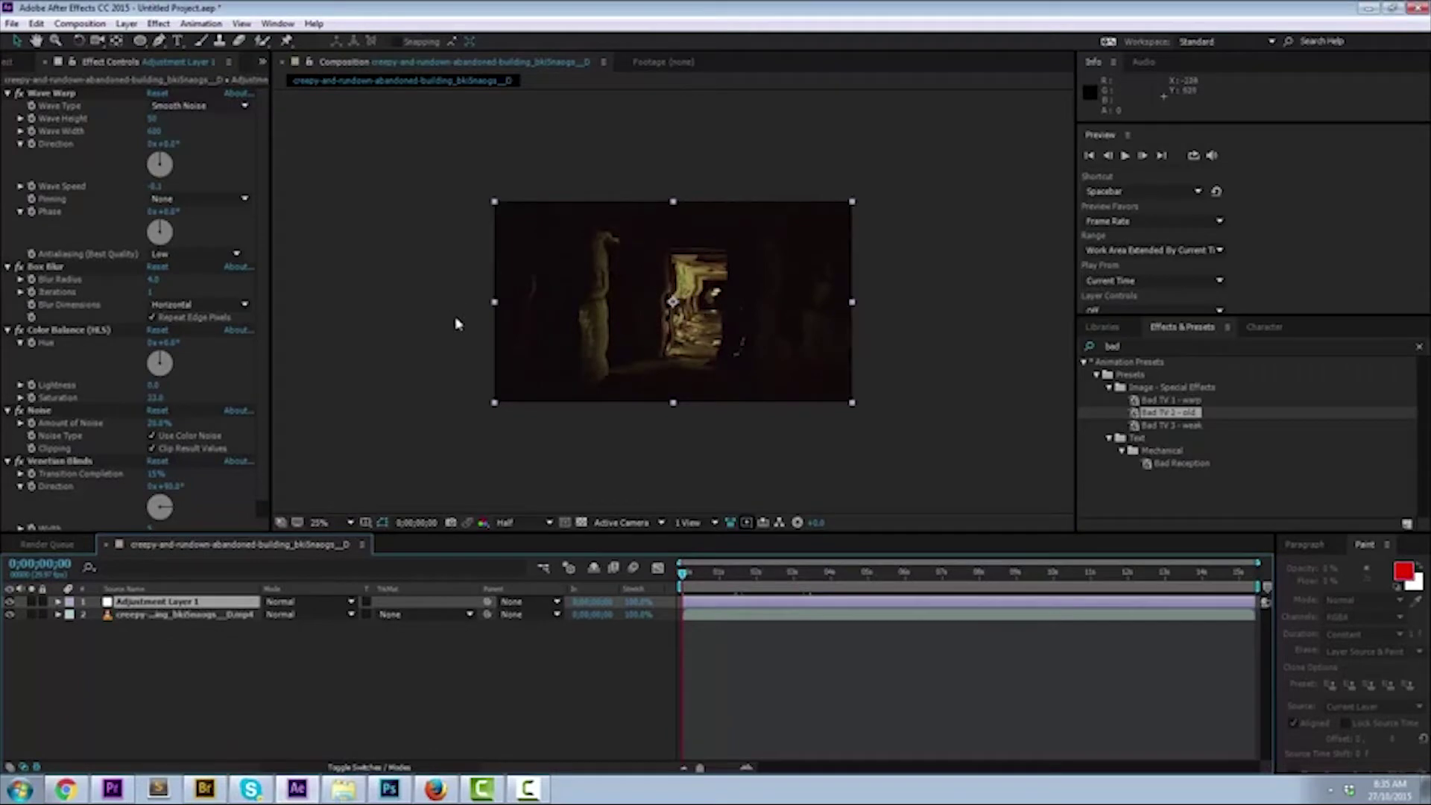
Select Wave Warp and try the Noise, Uncircle and Semicircle wave types.
{"action": "left_click", "coordinate": [400, 304]}
{"action": "left_click", "coordinate": [604, 352]}
{"action": "left_click", "coordinate": [379, 360]}
{"action": "left_click", "coordinate": [65, 97]}
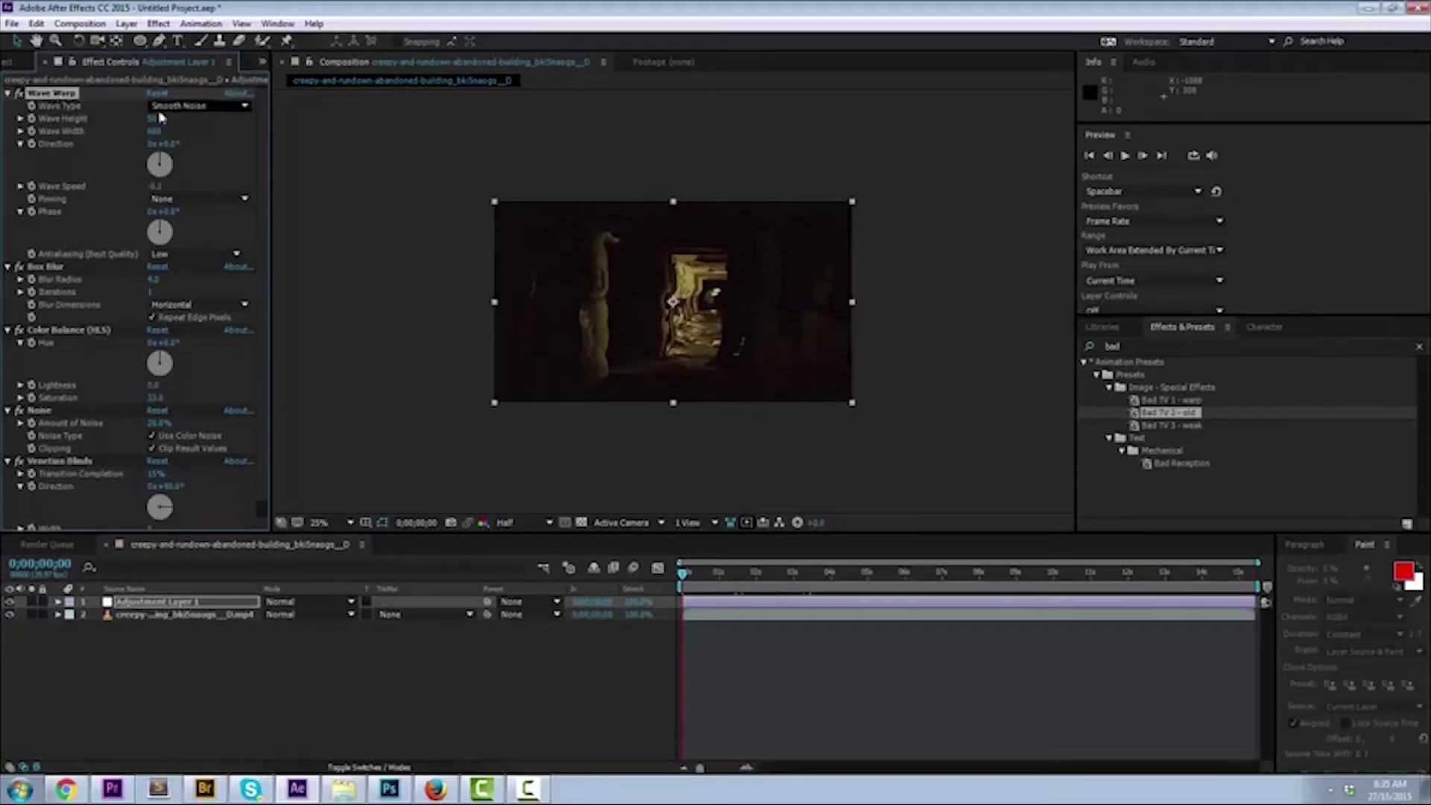
{"action": "left_click", "coordinate": [196, 106]}
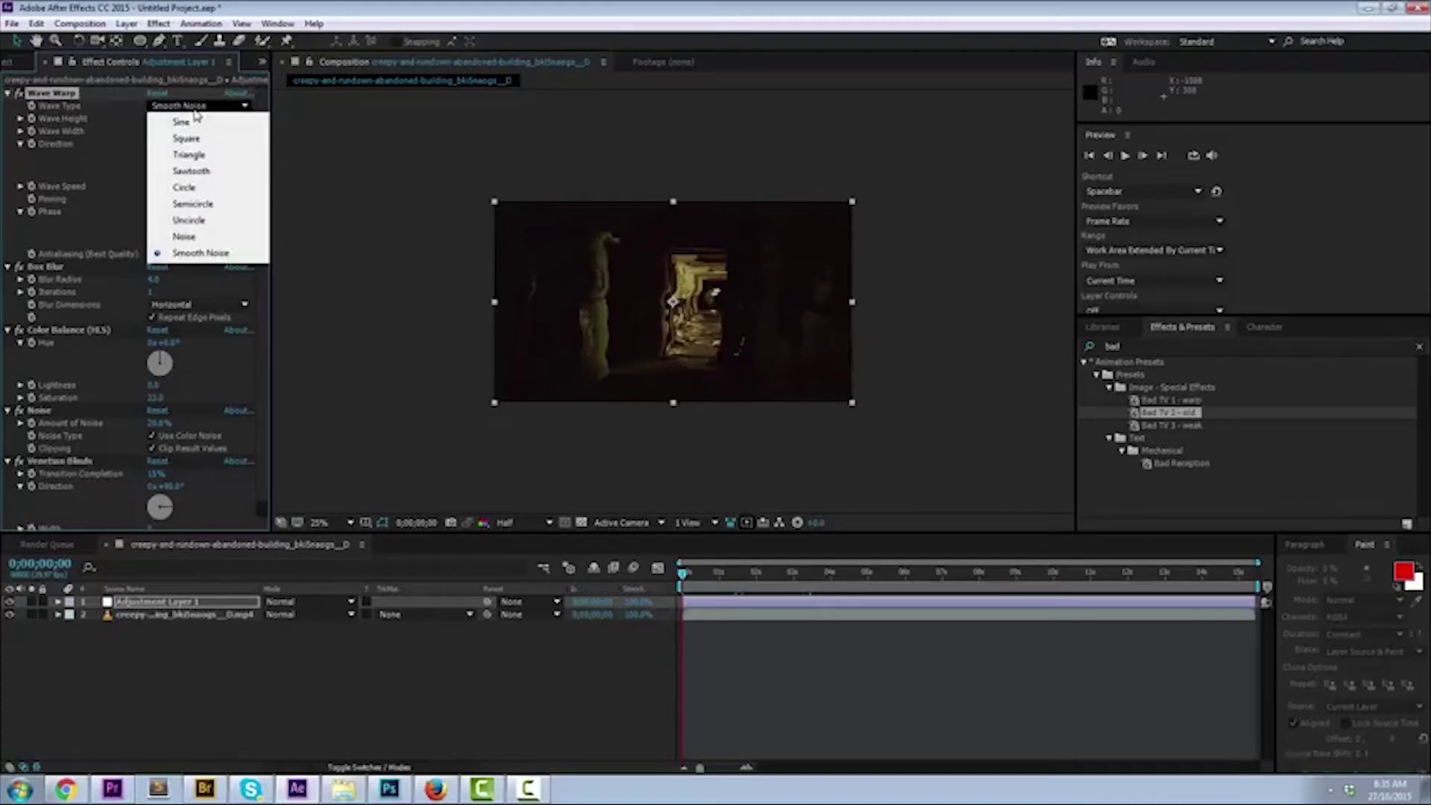
{"action": "left_click", "coordinate": [209, 237]}
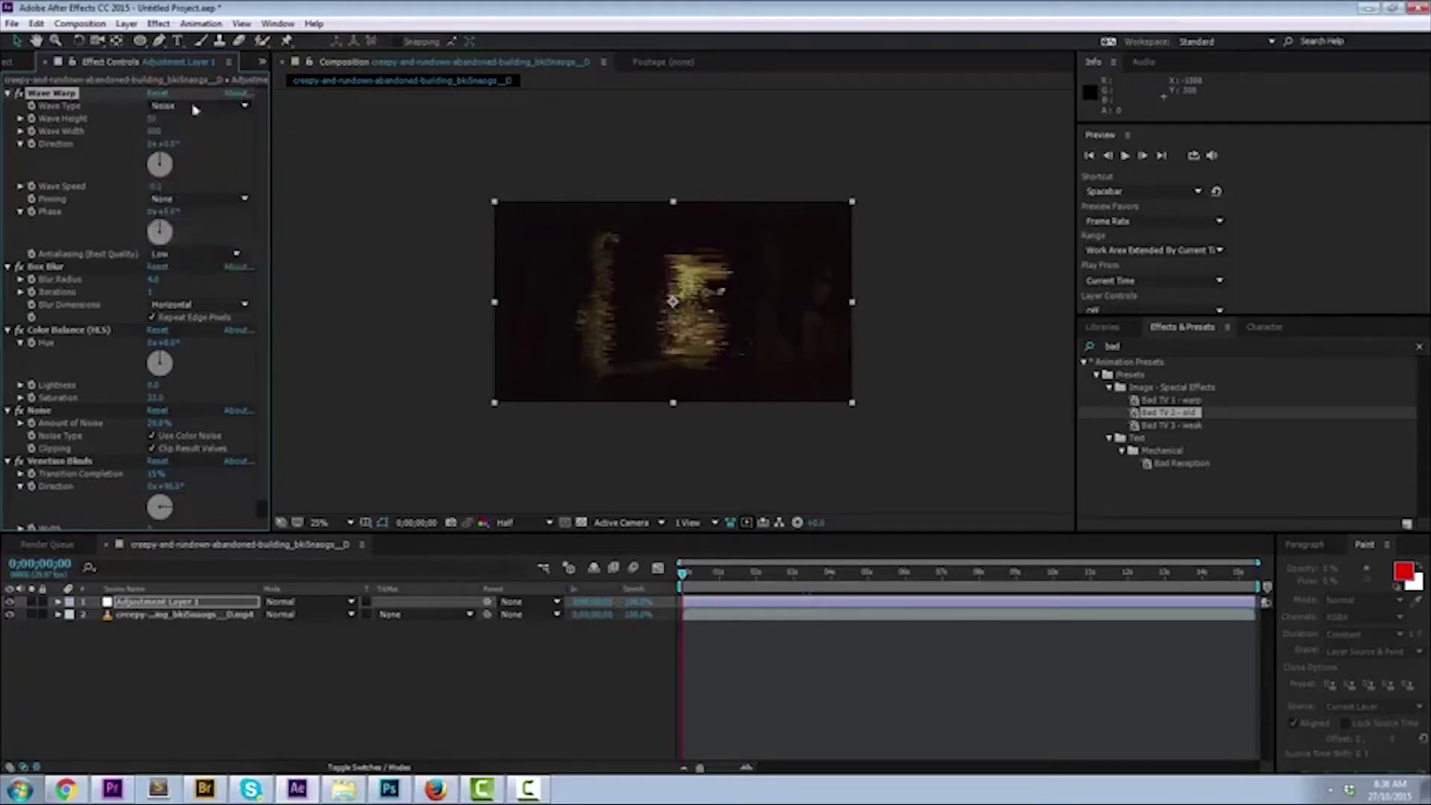
{"action": "left_click", "coordinate": [209, 105]}
{"action": "left_click", "coordinate": [202, 222]}
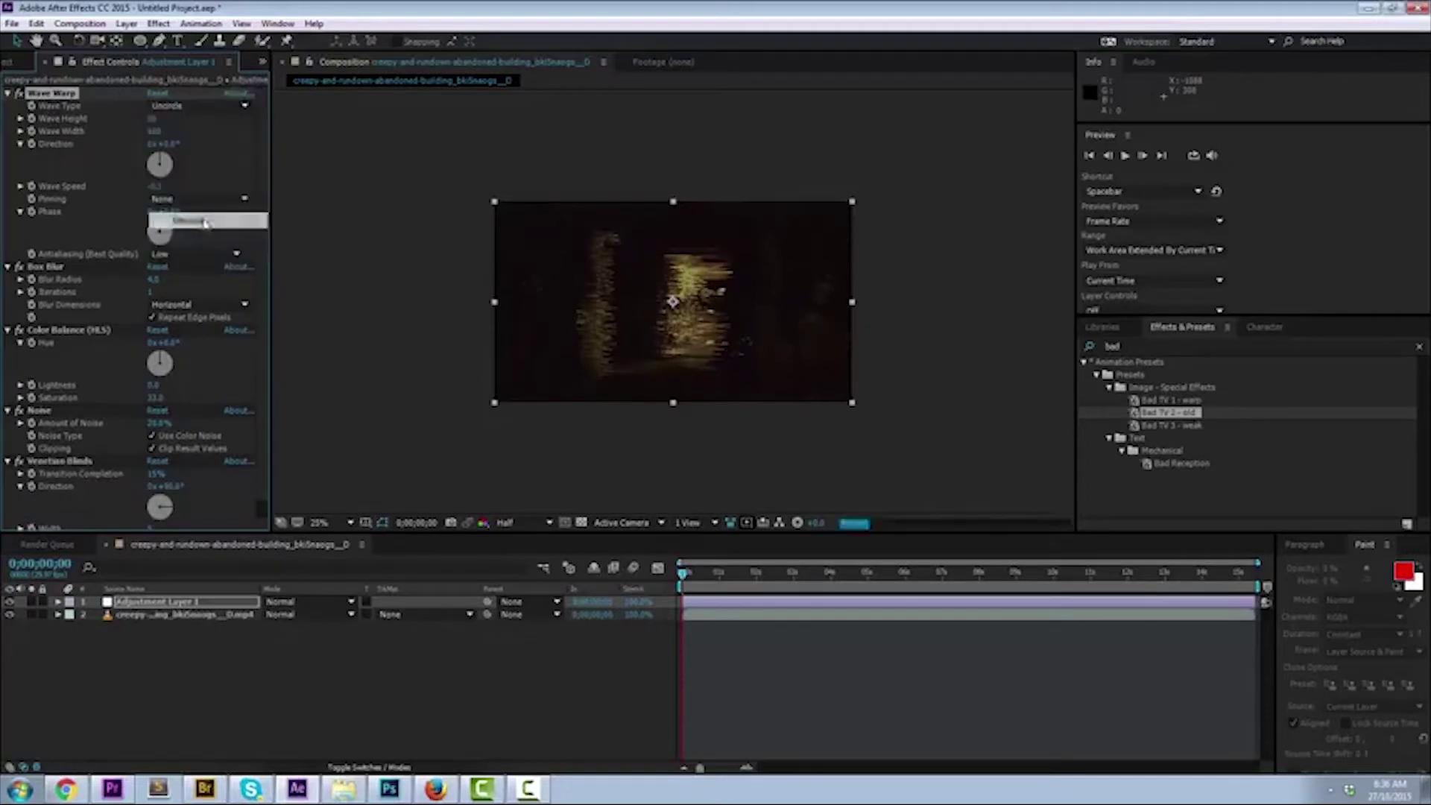
{"action": "left_click", "coordinate": [201, 107]}
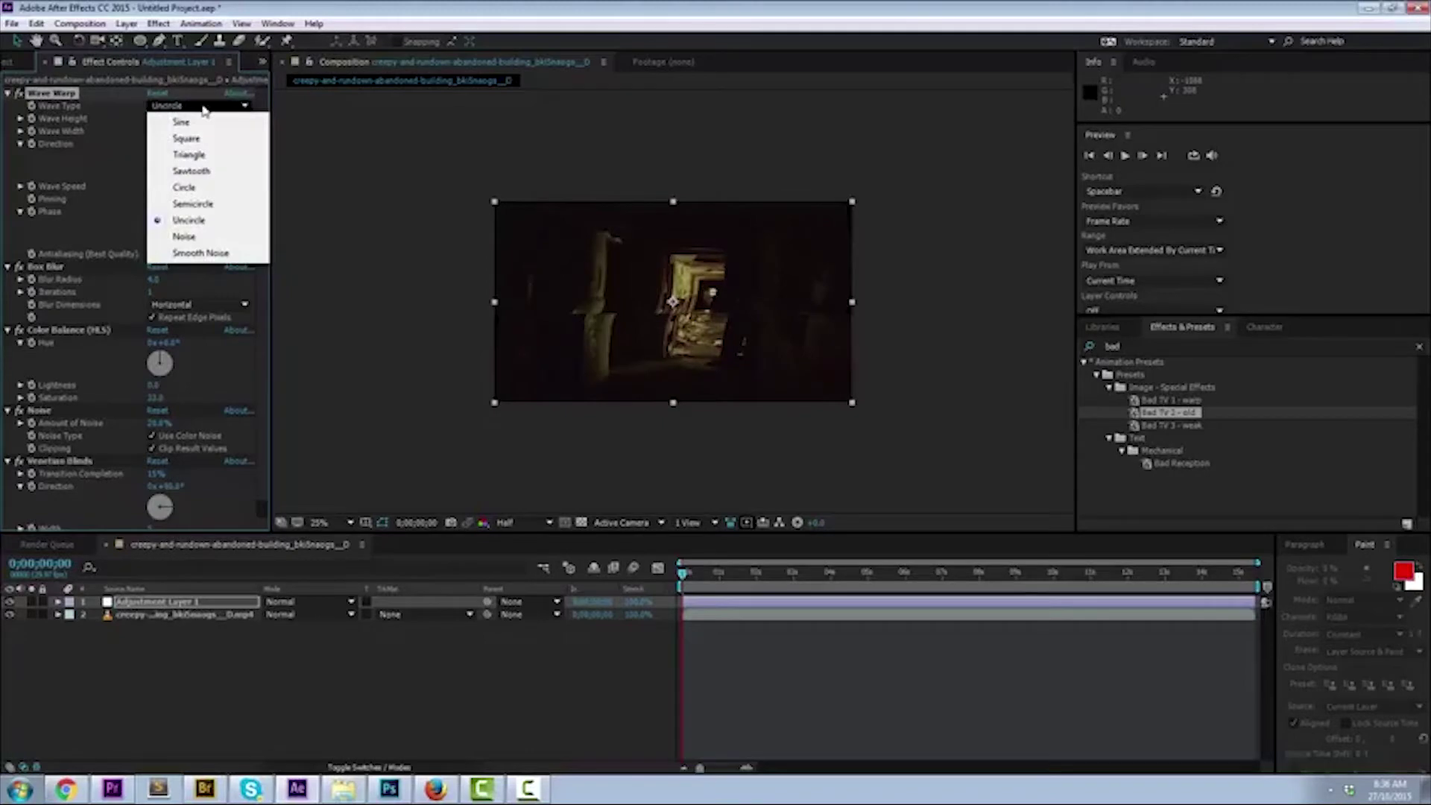
{"action": "left_click", "coordinate": [192, 204]}
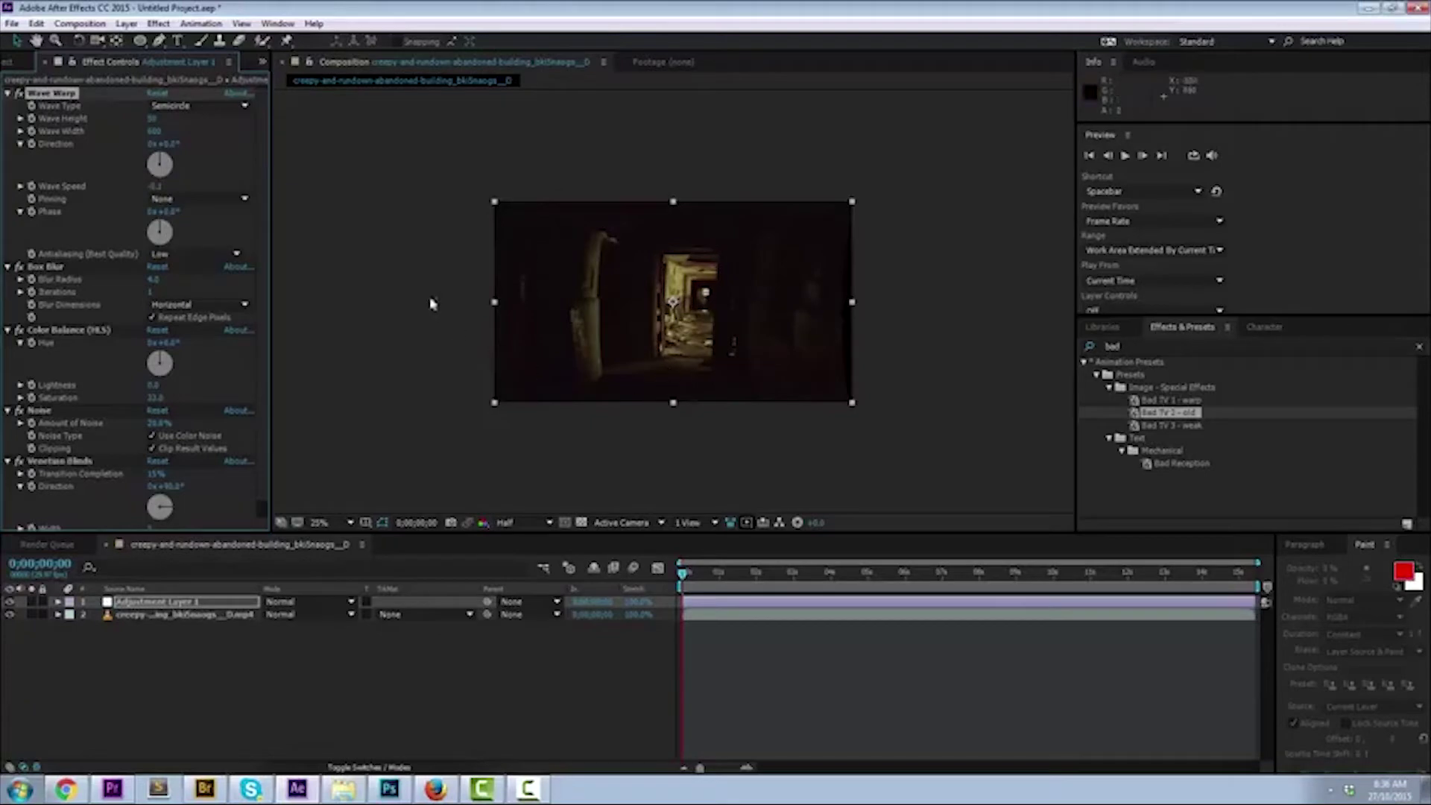
Try Sine and Sawtooth wave types, then return to Smooth Noise.
{"action": "left_click", "coordinate": [197, 109]}
{"action": "left_click", "coordinate": [182, 122]}
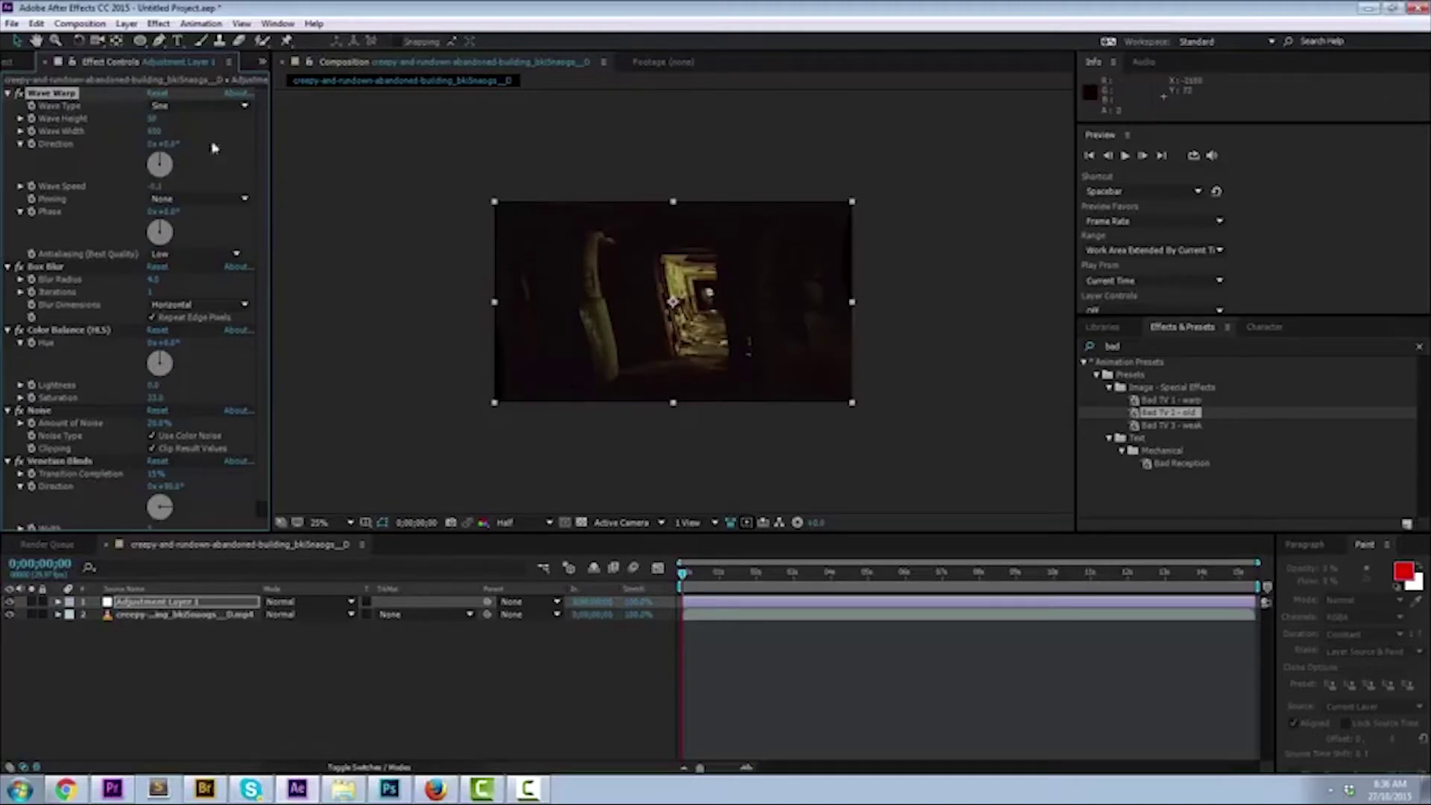
{"action": "left_click", "coordinate": [196, 111]}
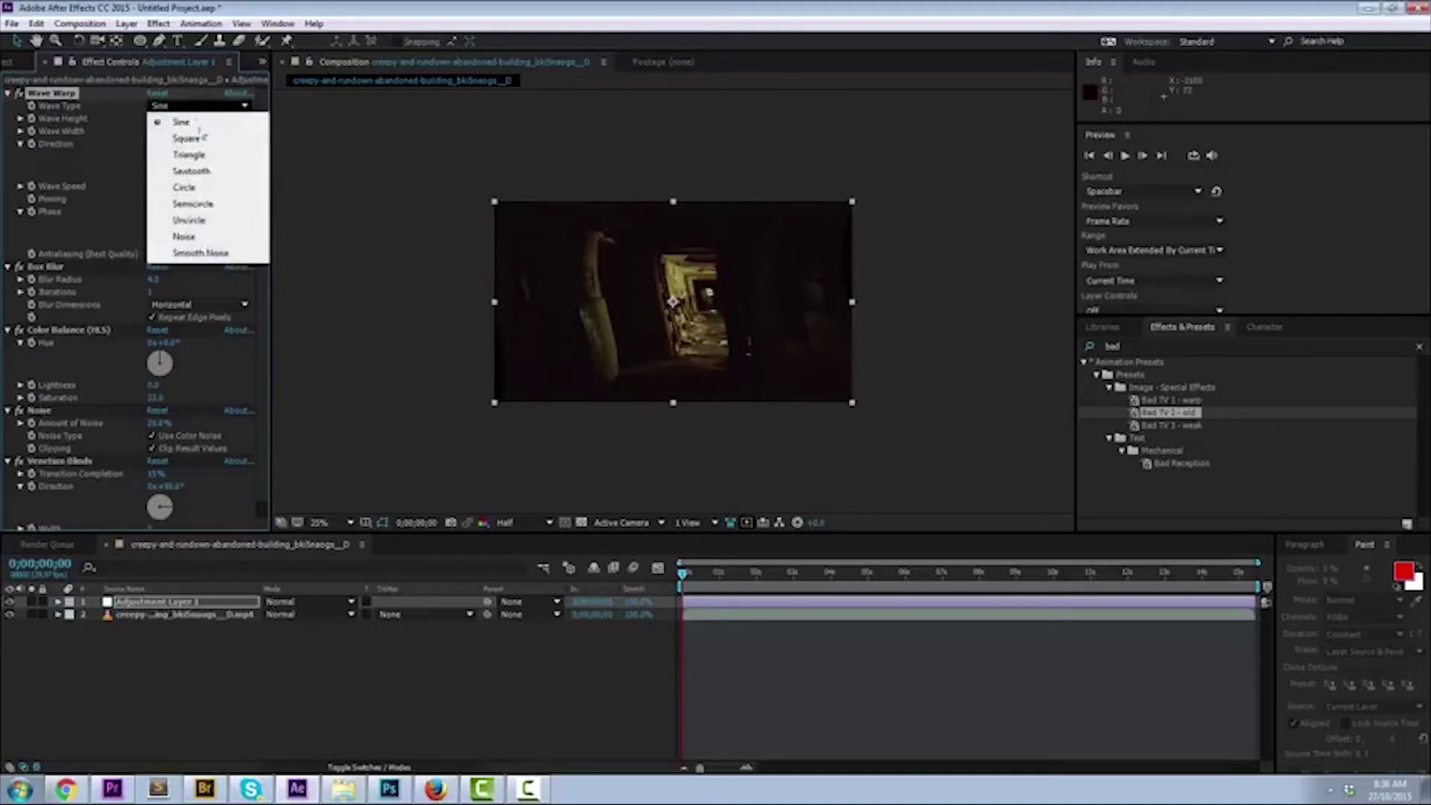
{"action": "left_click", "coordinate": [211, 173]}
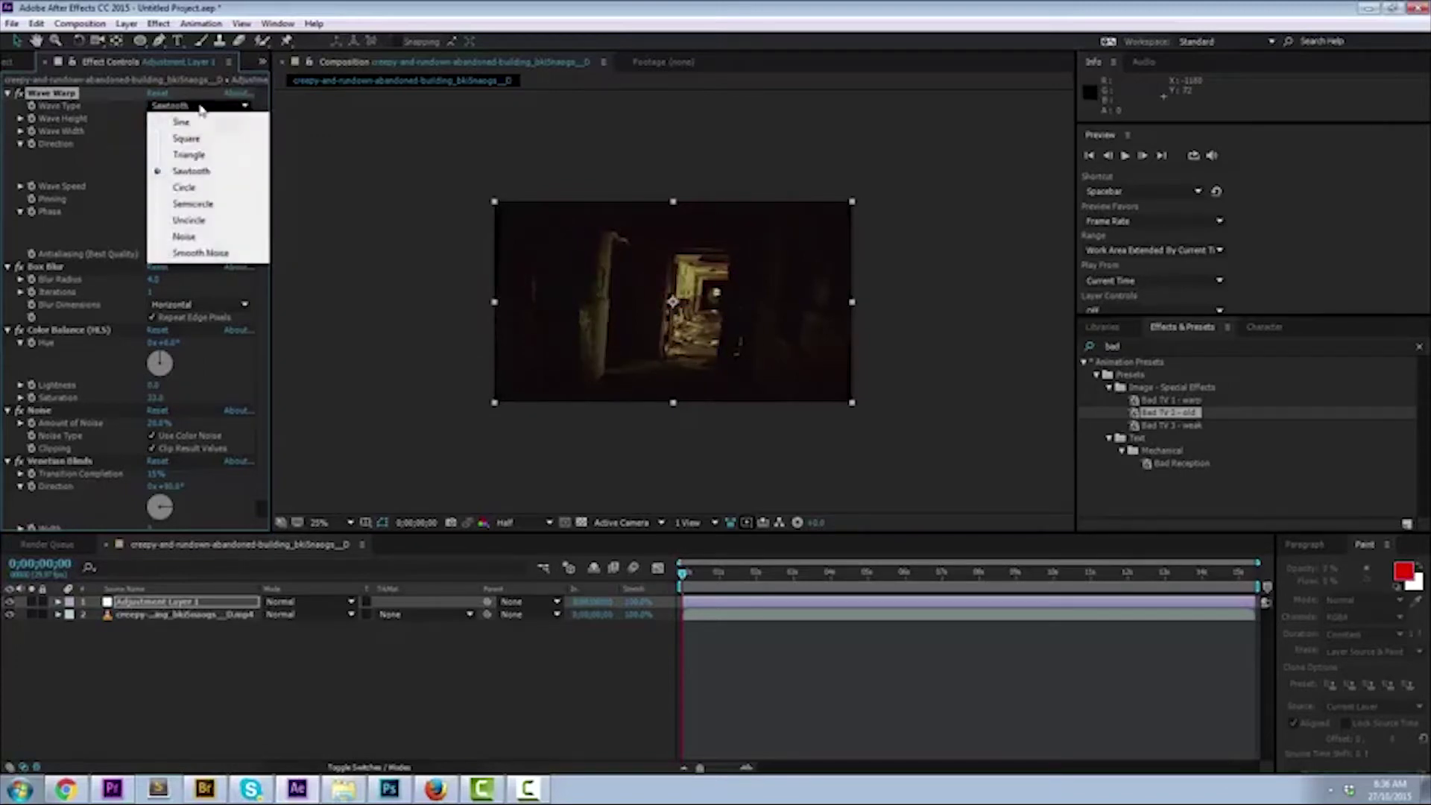
{"action": "left_click", "coordinate": [201, 253]}
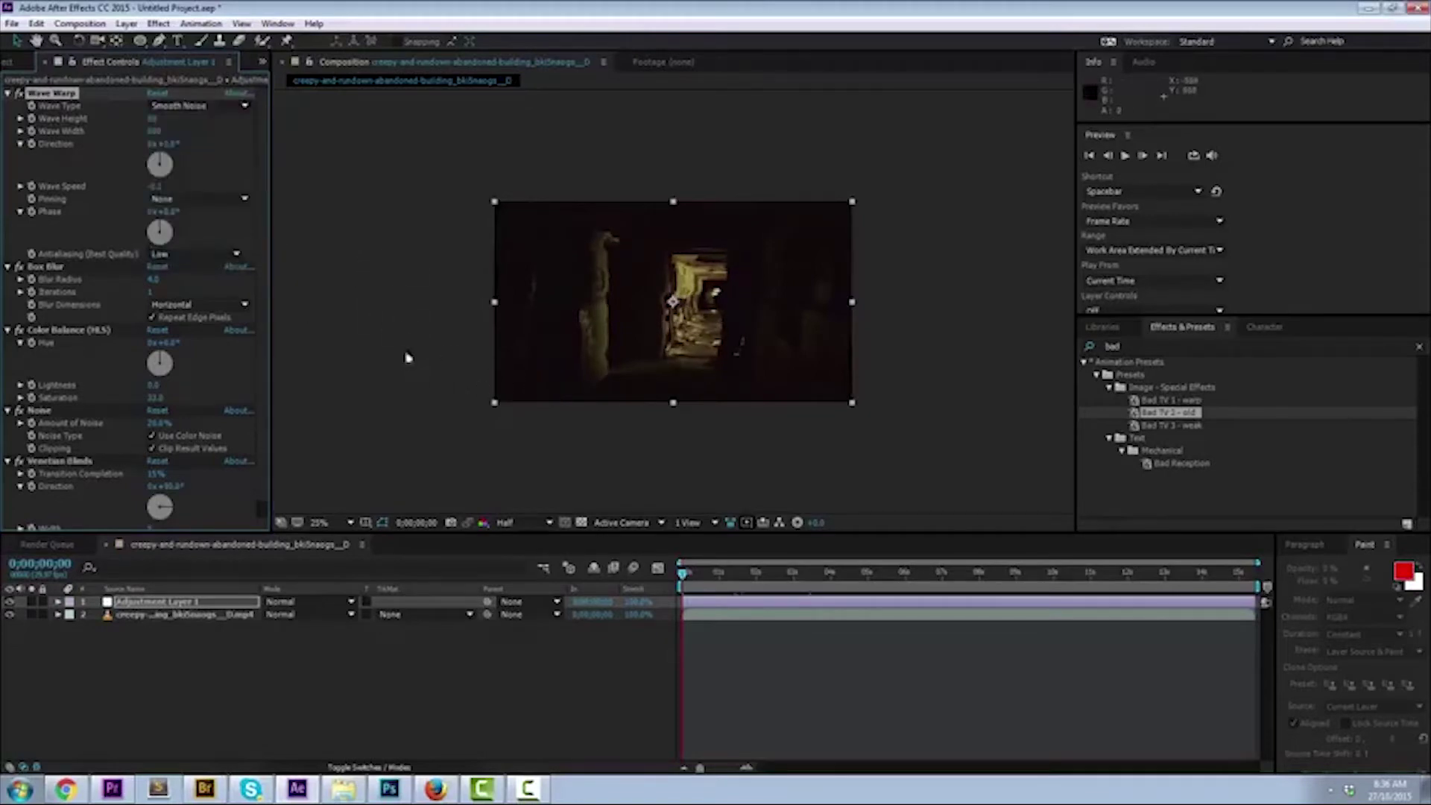
Scrub to preview the warp, then set Wave Type to Semicircle.
{"action": "left_click", "coordinate": [528, 474]}
{"action": "left_click_drag", "start_coordinate": [712, 580], "coordinate": [790, 587]}
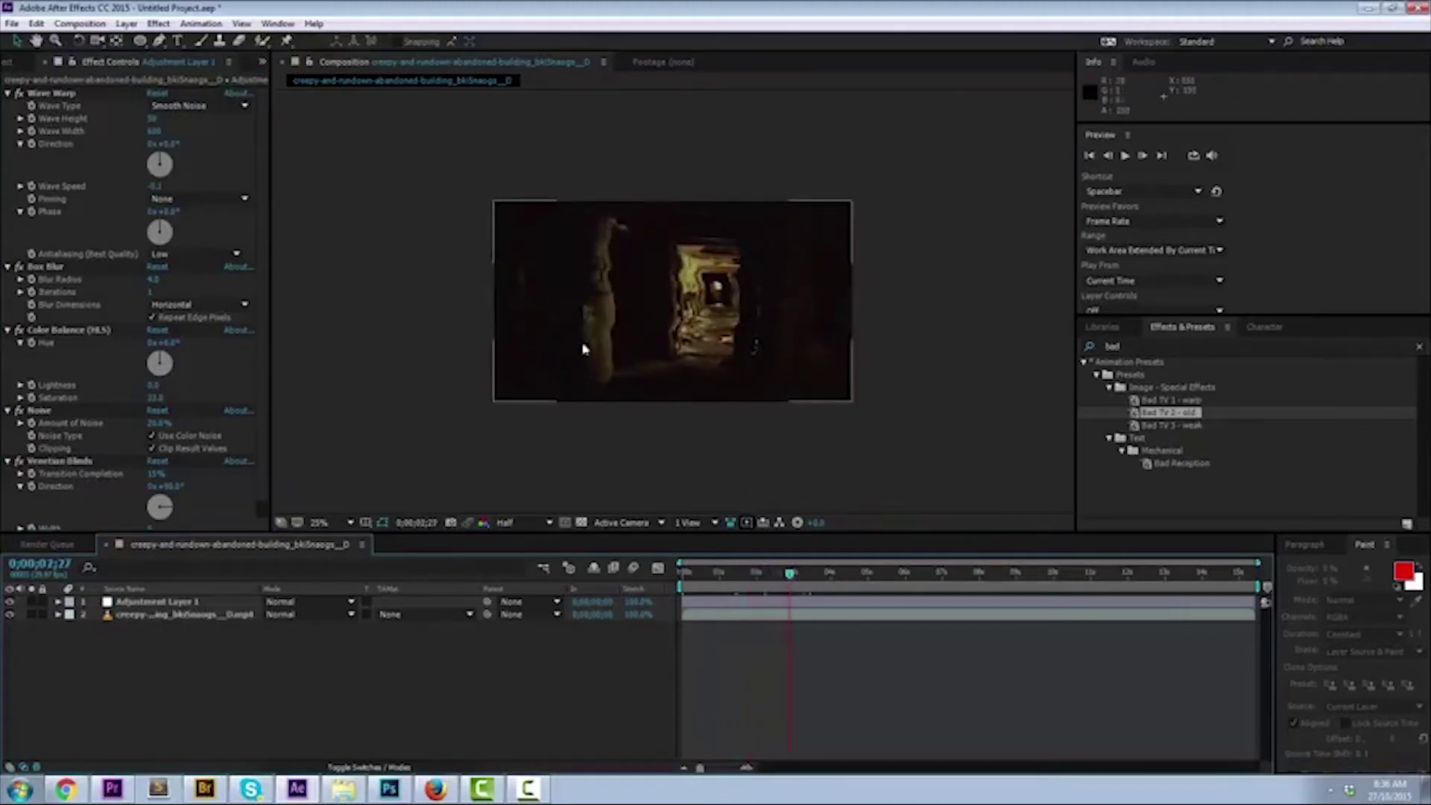
{"action": "left_click_drag", "start_coordinate": [790, 587], "coordinate": [719, 582]}
{"action": "left_click", "coordinate": [192, 105]}
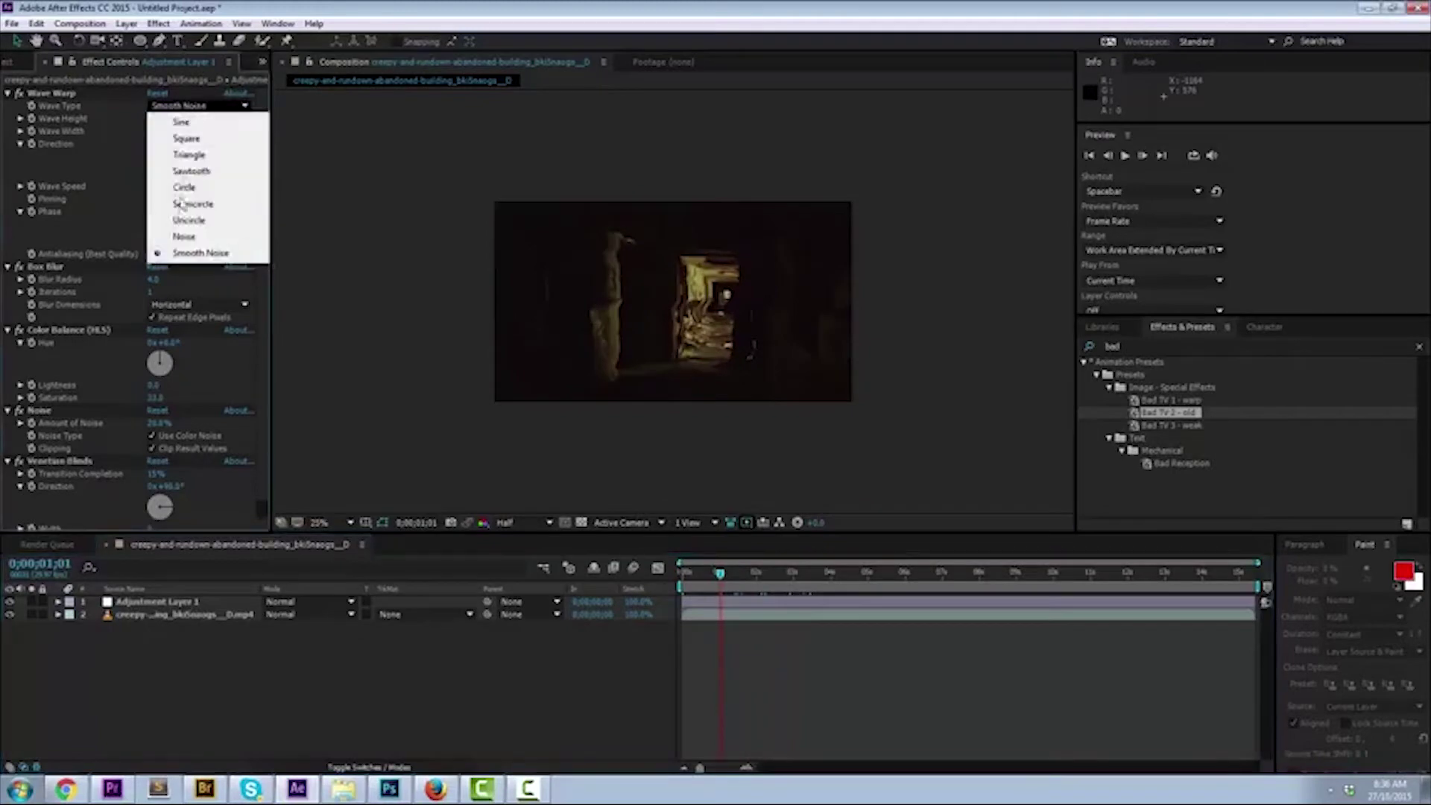
{"action": "left_click", "coordinate": [193, 204]}
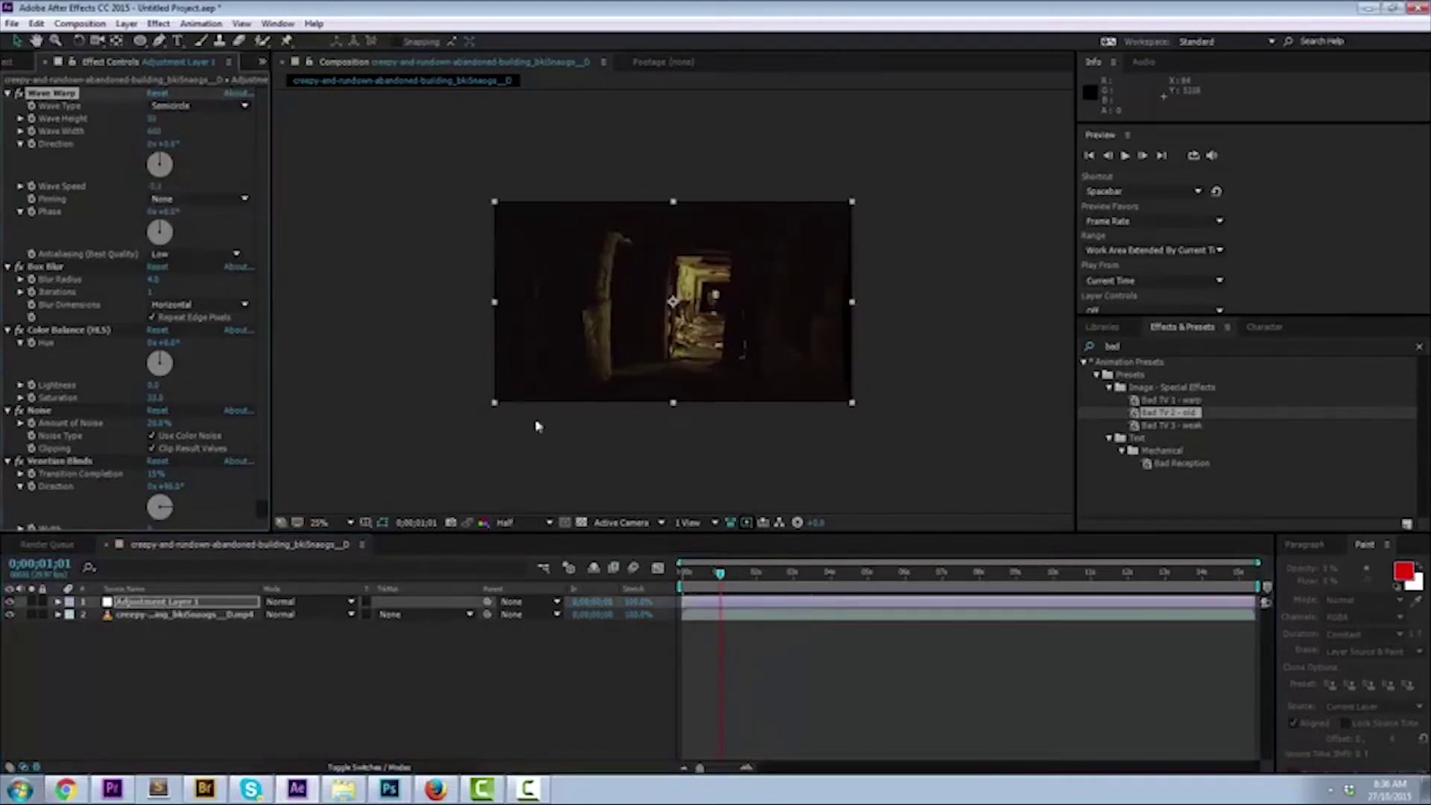
Set the Composition viewer magnification to 33.3% and scrub frames to review the Semicircle warp.
{"action": "left_click_drag", "start_coordinate": [742, 573], "coordinate": [749, 583]}
{"action": "left_click", "coordinate": [331, 522]}
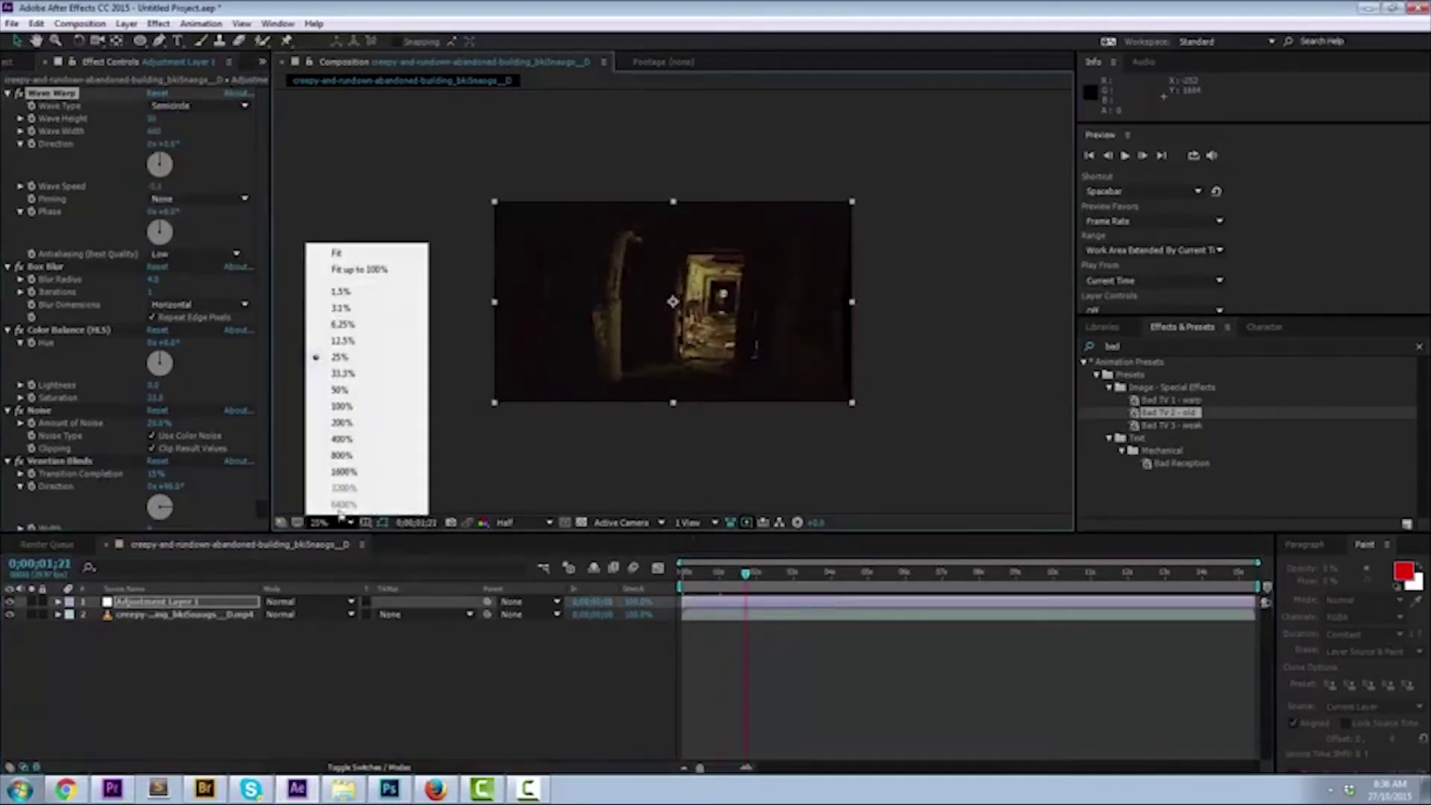
{"action": "left_click", "coordinate": [349, 372]}
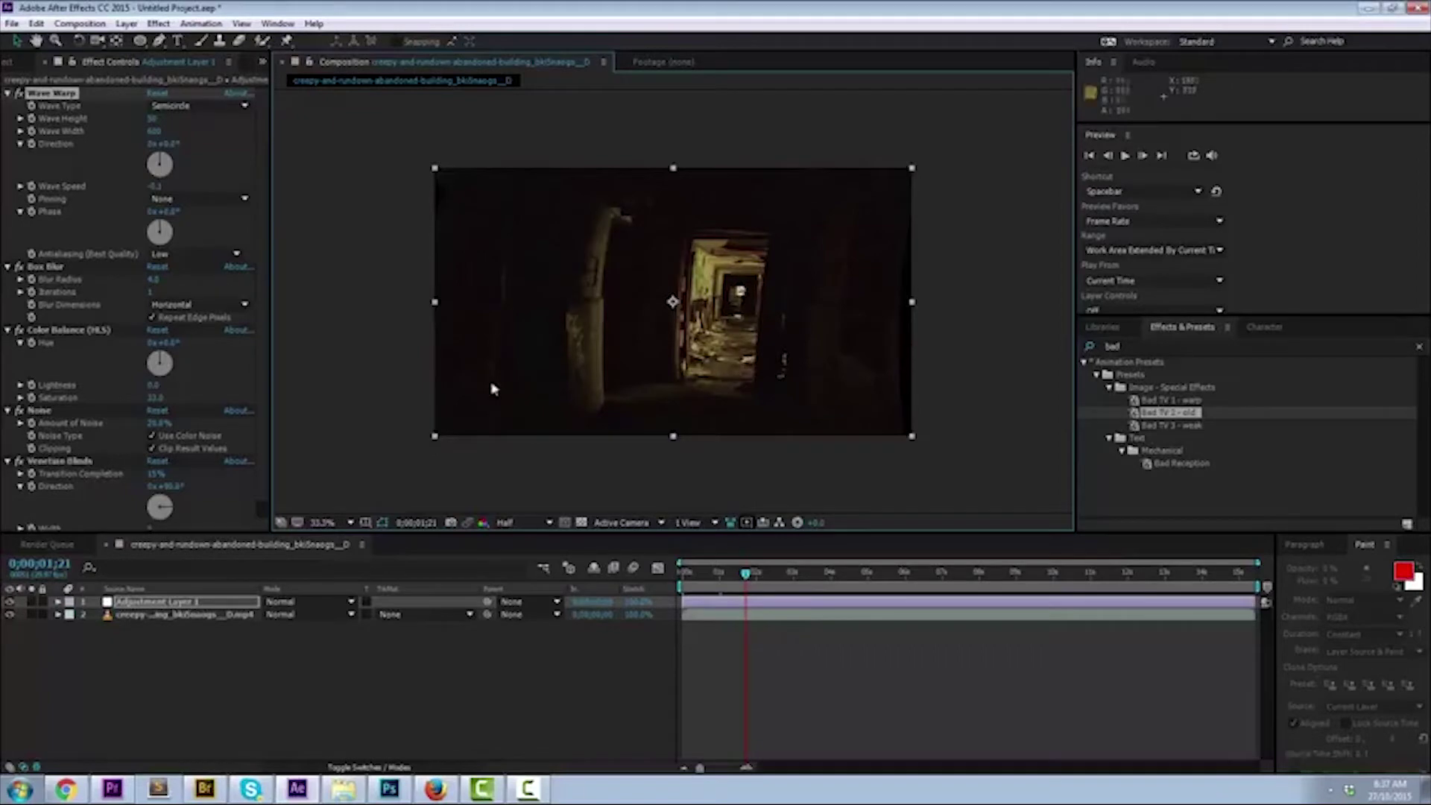
{"action": "left_click", "coordinate": [367, 216]}
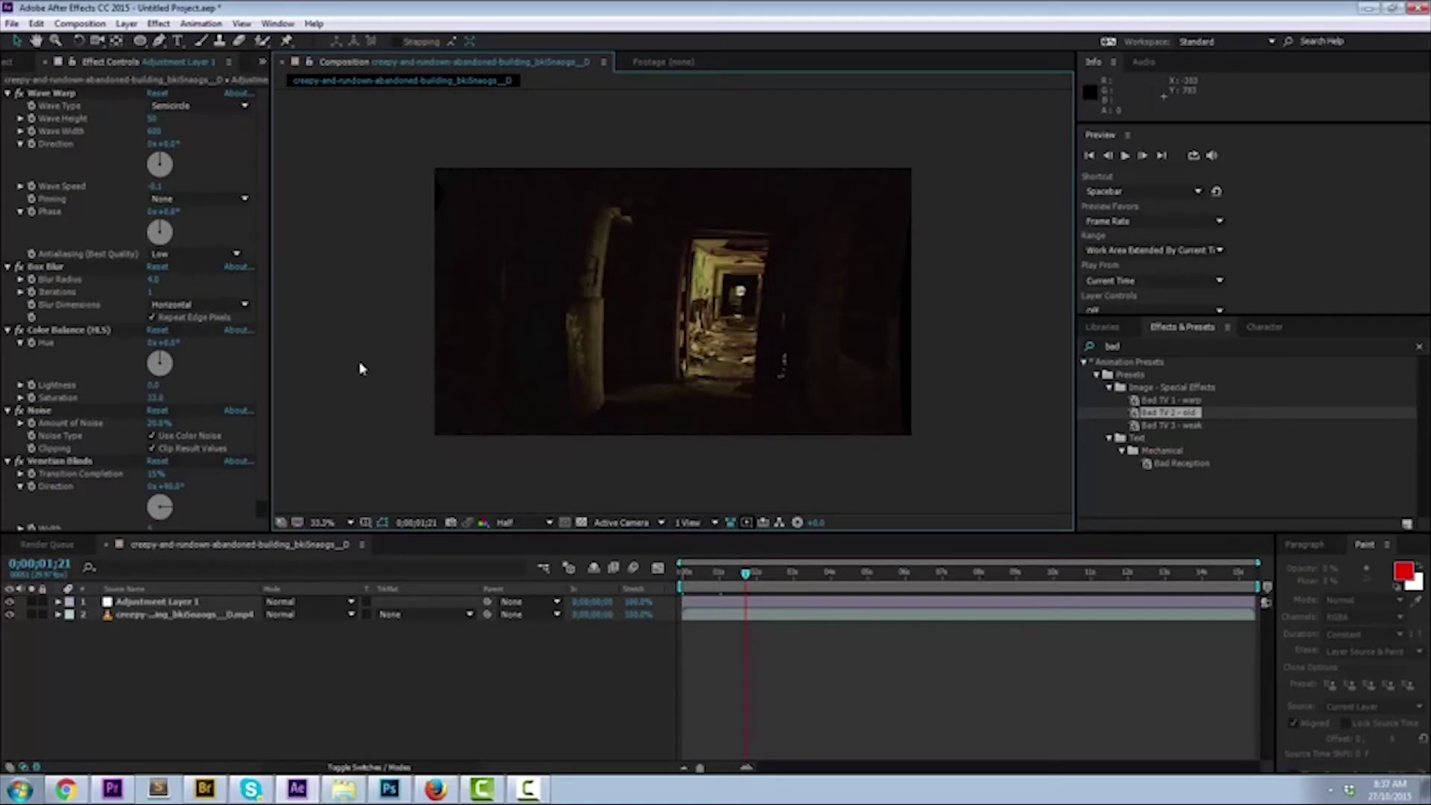
{"action": "left_click_drag", "start_coordinate": [742, 584], "coordinate": [906, 606]}
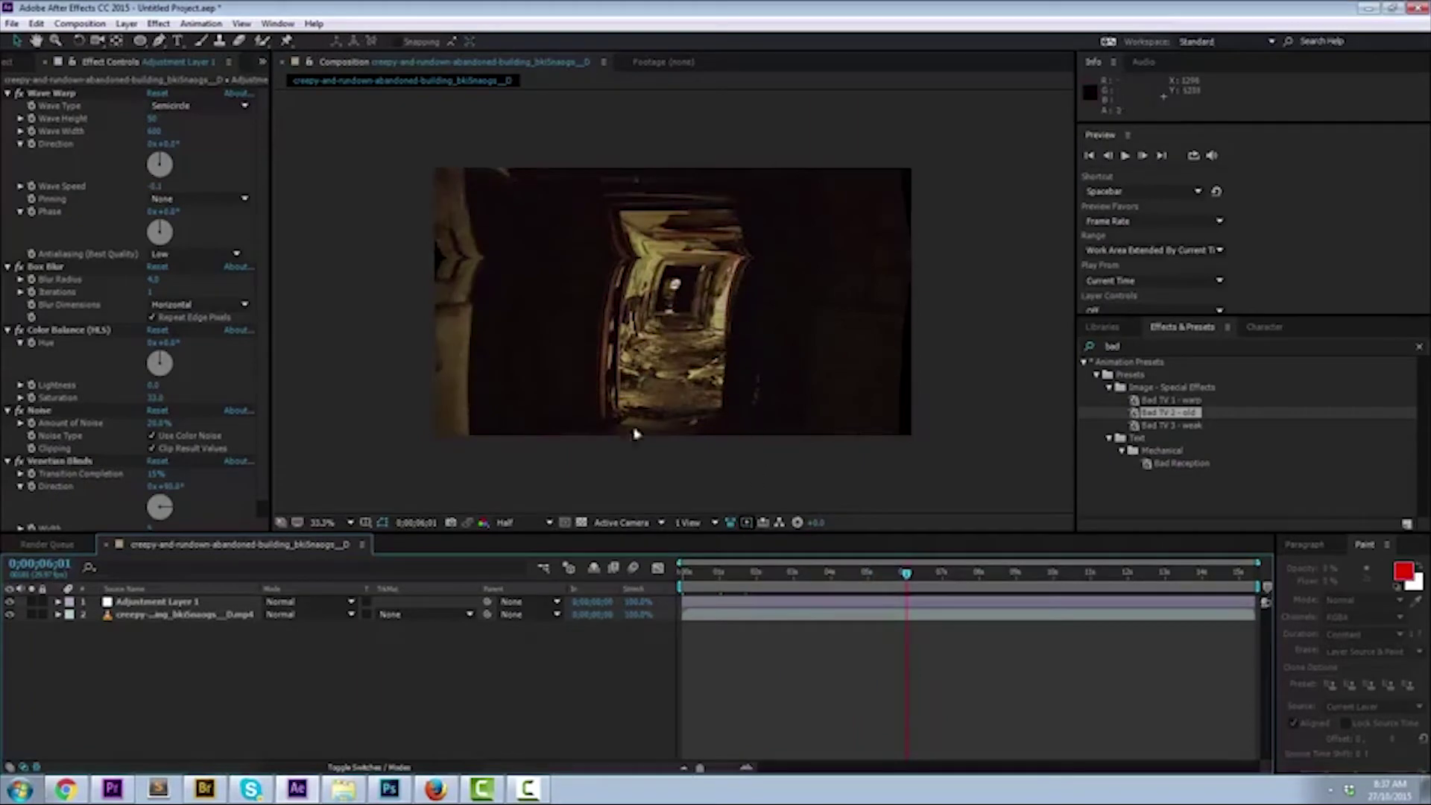
Keep Box Blur horizontal, raise its radius to about 46, then lower it to a light blur.
{"action": "left_click", "coordinate": [59, 271]}
{"action": "scroll", "coordinate": [63, 267], "scroll_direction": "down", "scroll_amount": 1}
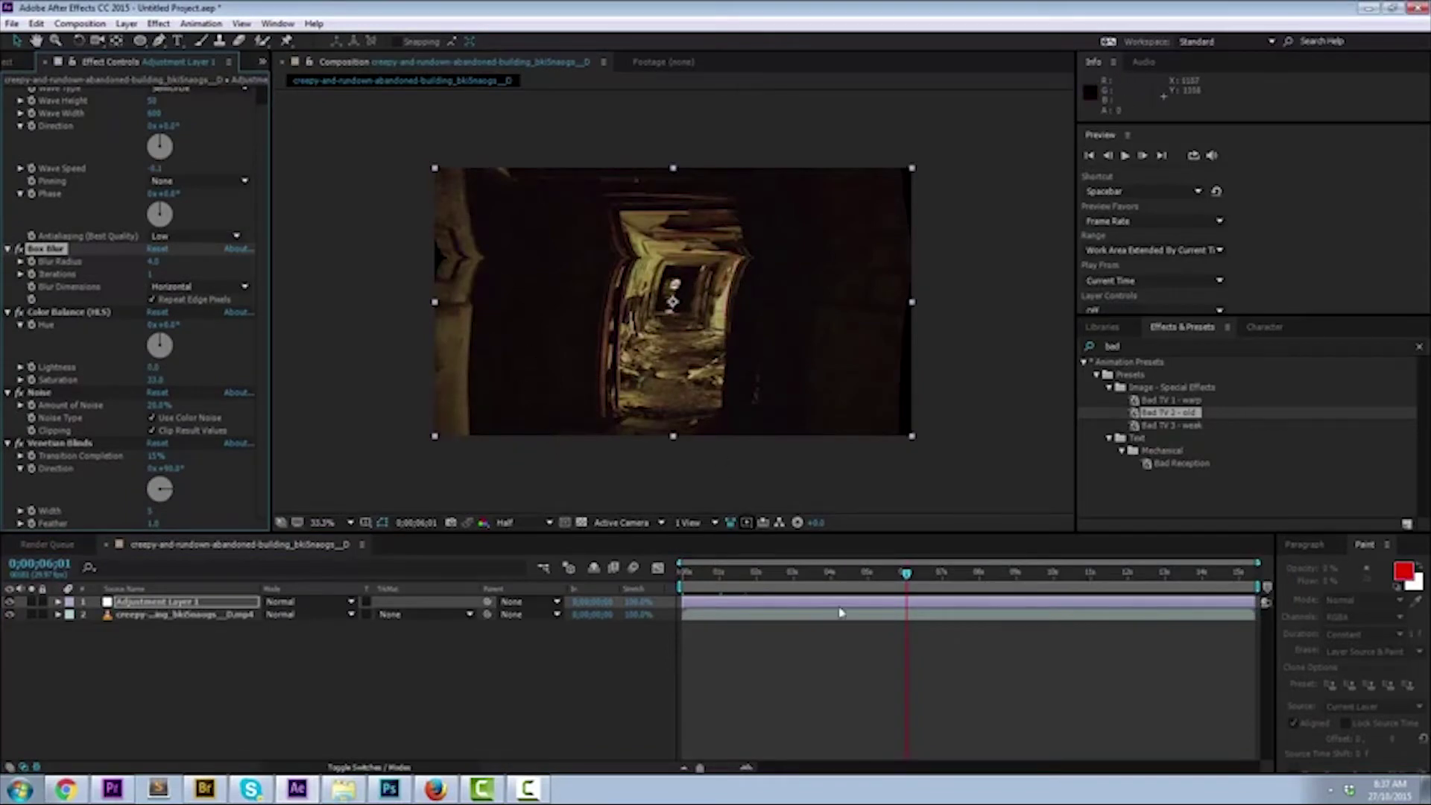
{"action": "left_click_drag", "start_coordinate": [909, 583], "coordinate": [697, 575]}
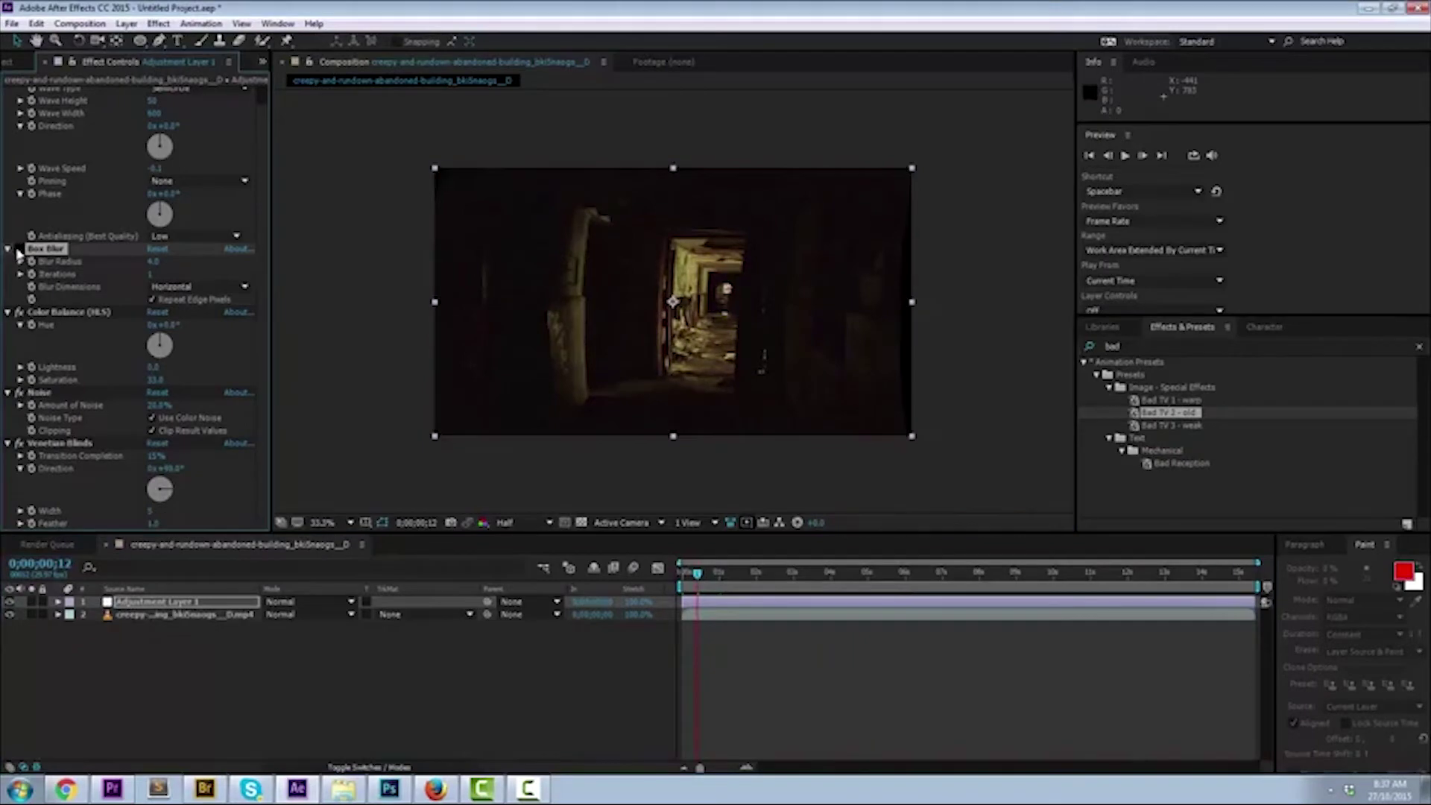
{"action": "left_click", "coordinate": [154, 289]}
{"action": "left_click", "coordinate": [160, 288]}
{"action": "left_click_drag", "start_coordinate": [153, 262], "coordinate": [163, 262]}
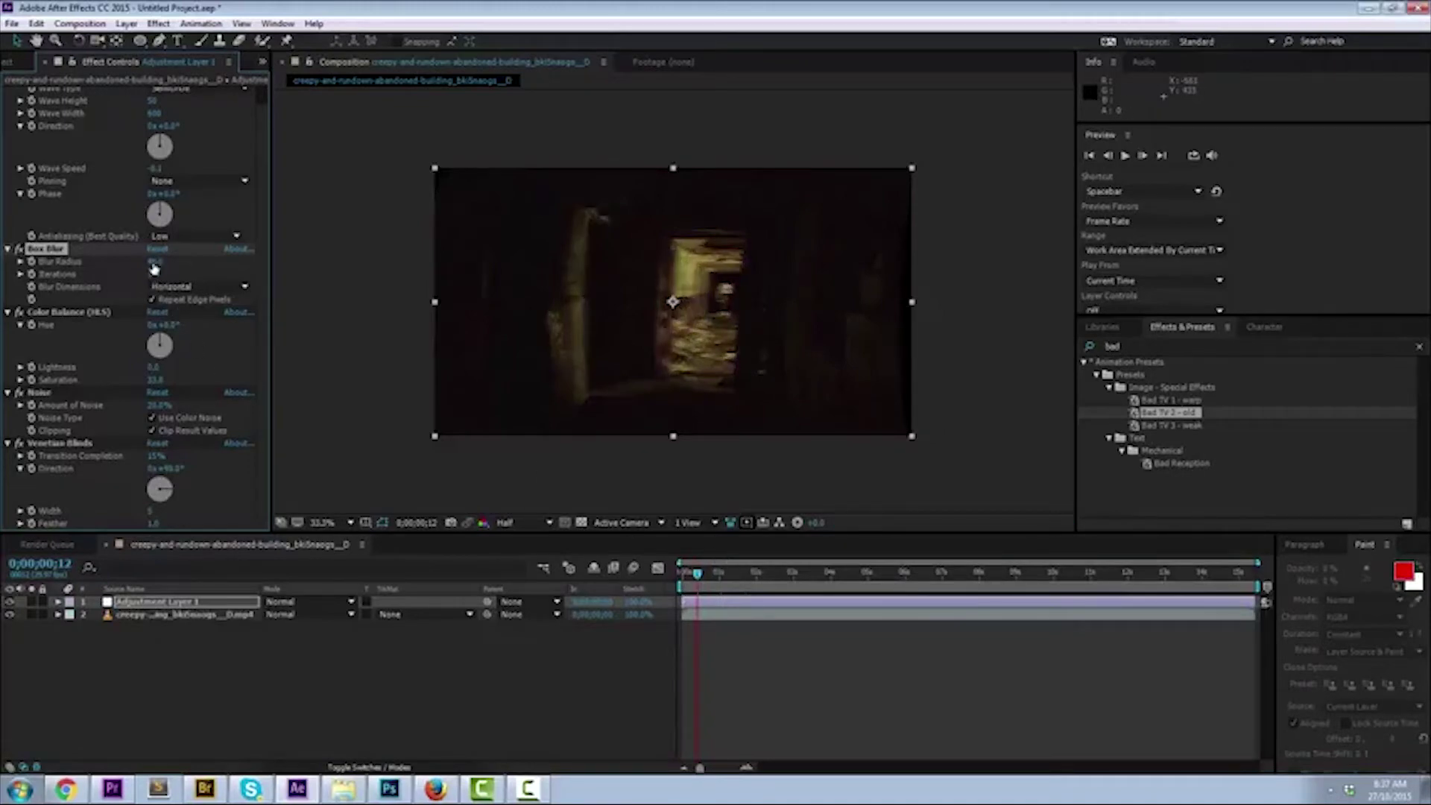
{"action": "left_click_drag", "start_coordinate": [157, 268], "coordinate": [158, 269]}
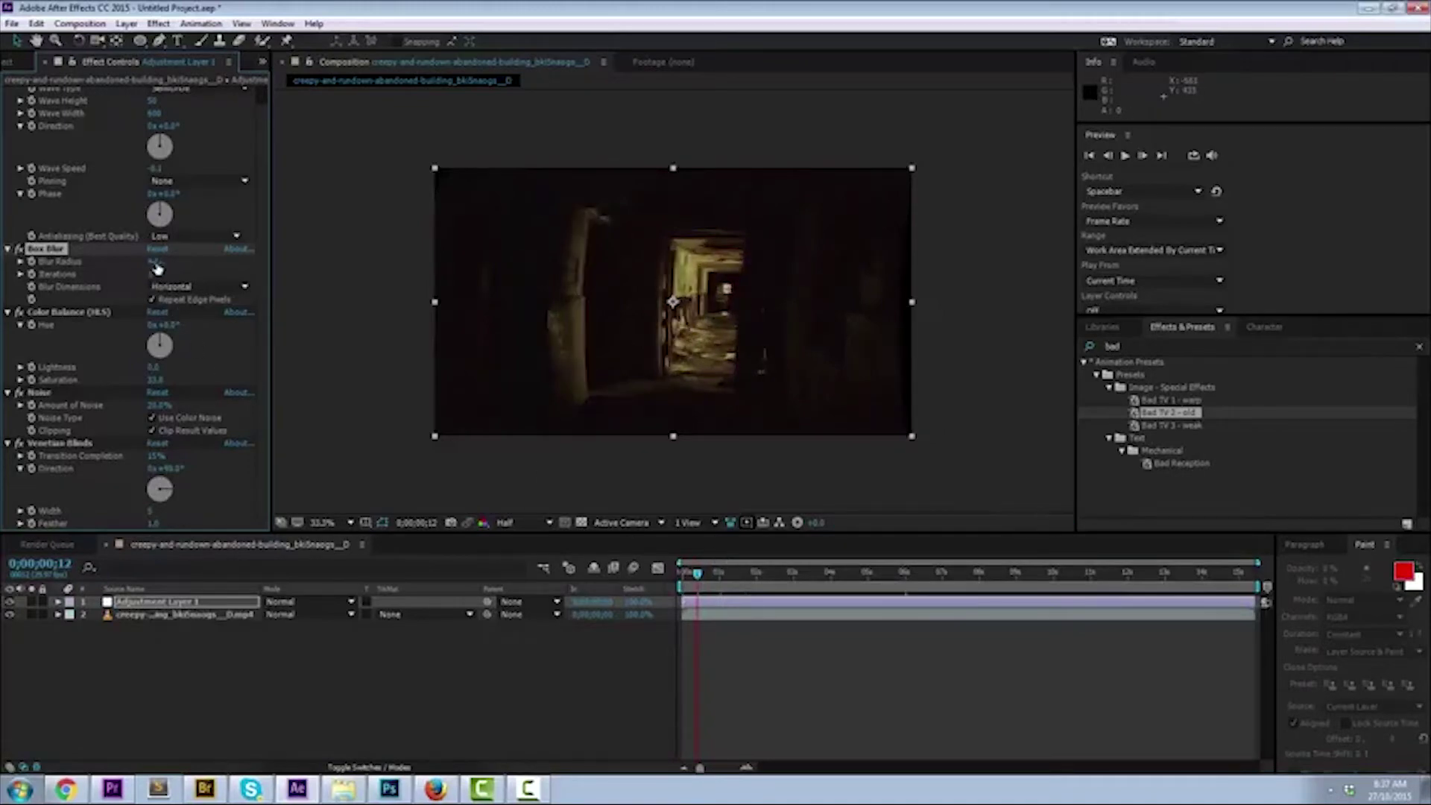
{"action": "left_click", "coordinate": [75, 313]}
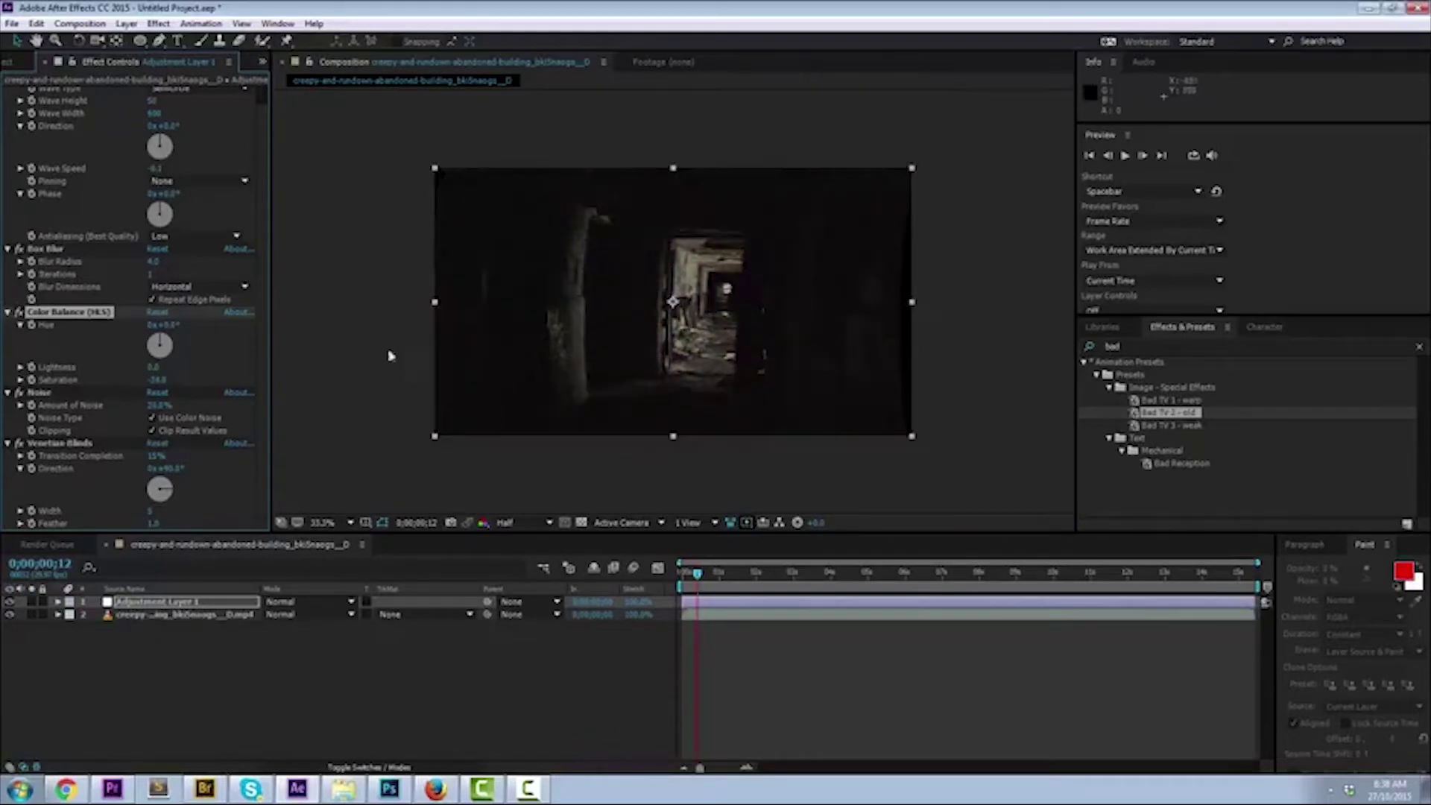
Play and scrub the footage to check the near-grey look at saturation around -34.
{"action": "left_click", "coordinate": [358, 340]}
{"action": "key", "text": "space"}
{"action": "key", "text": "space"}
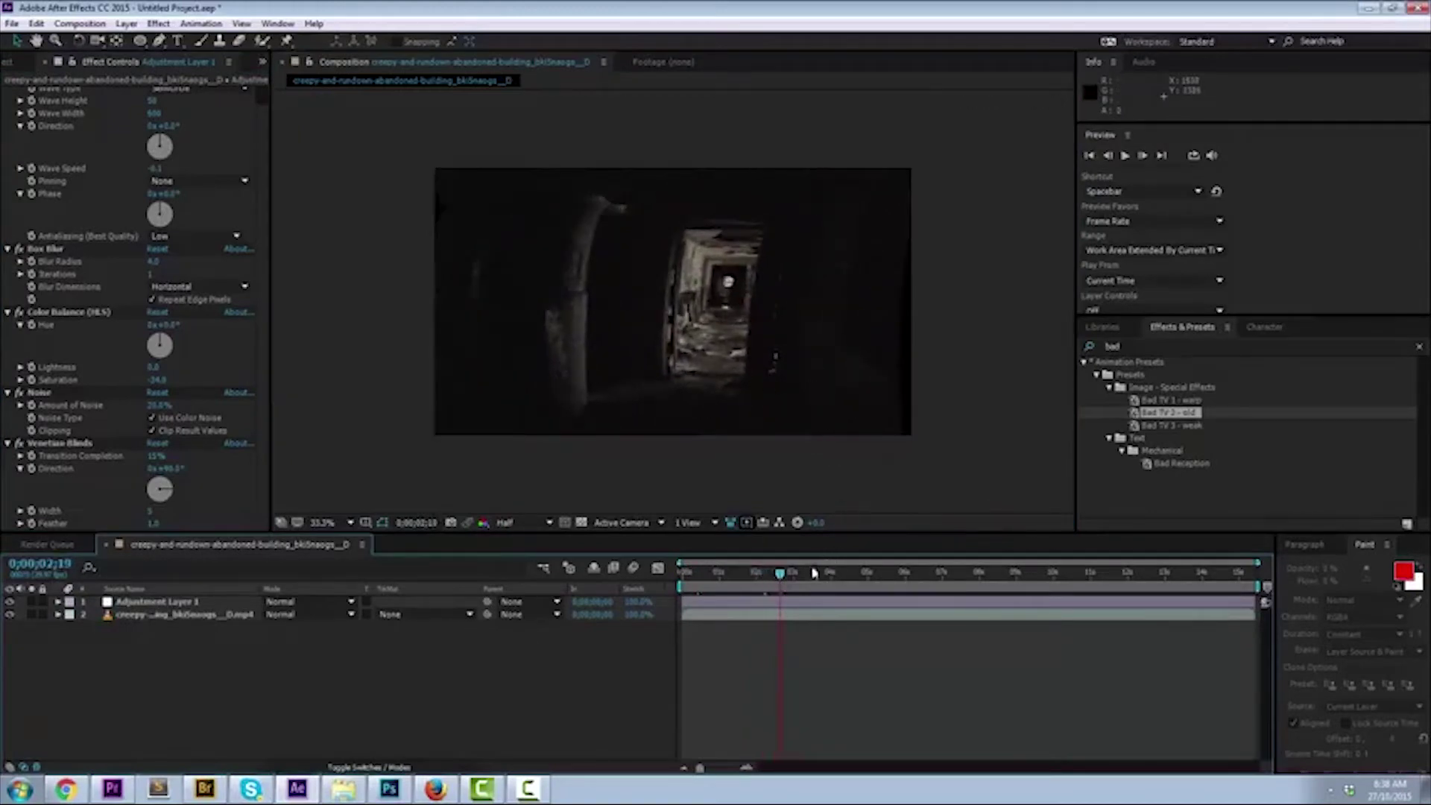
{"action": "left_click_drag", "start_coordinate": [781, 578], "coordinate": [729, 580]}
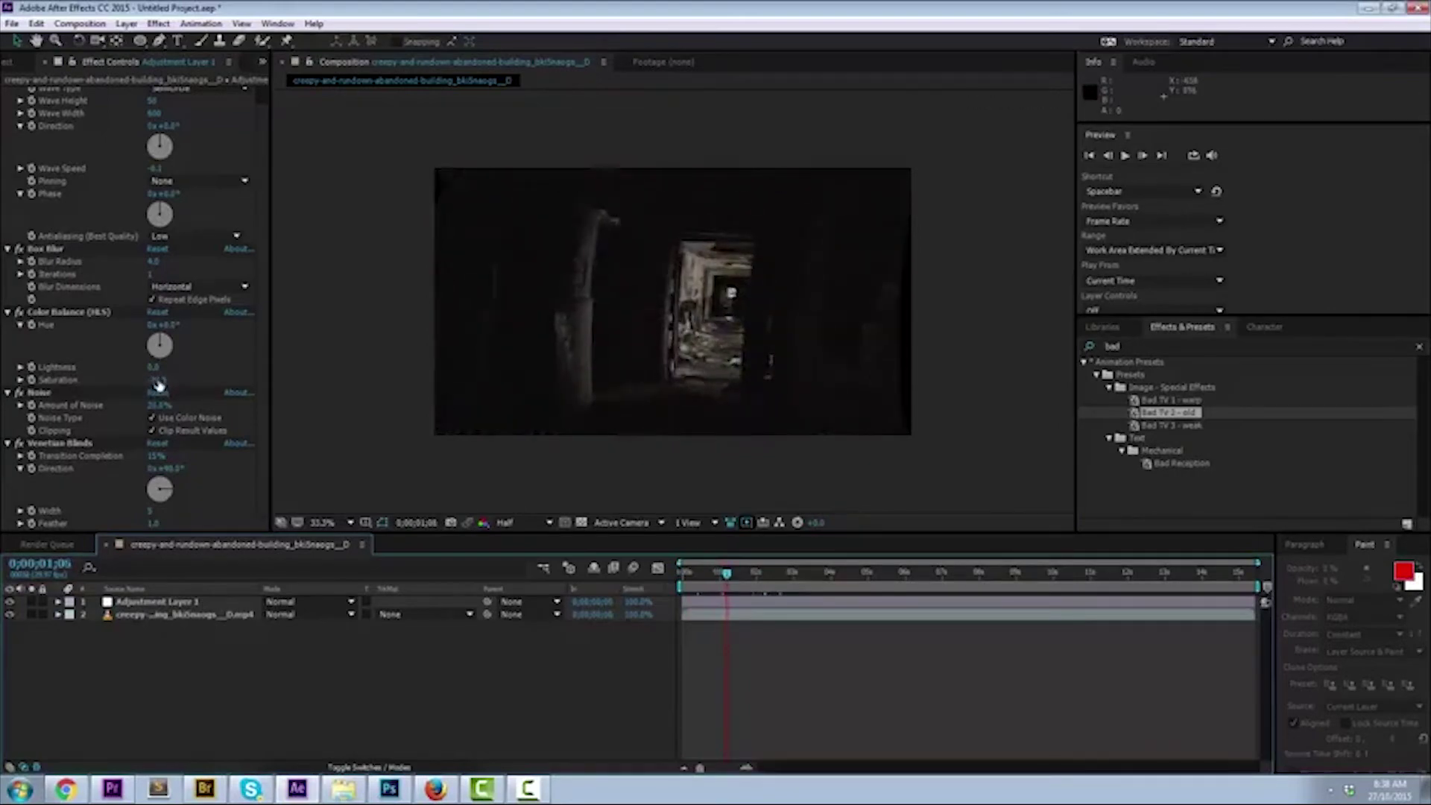
{"action": "left_click_drag", "start_coordinate": [727, 574], "coordinate": [684, 580]}
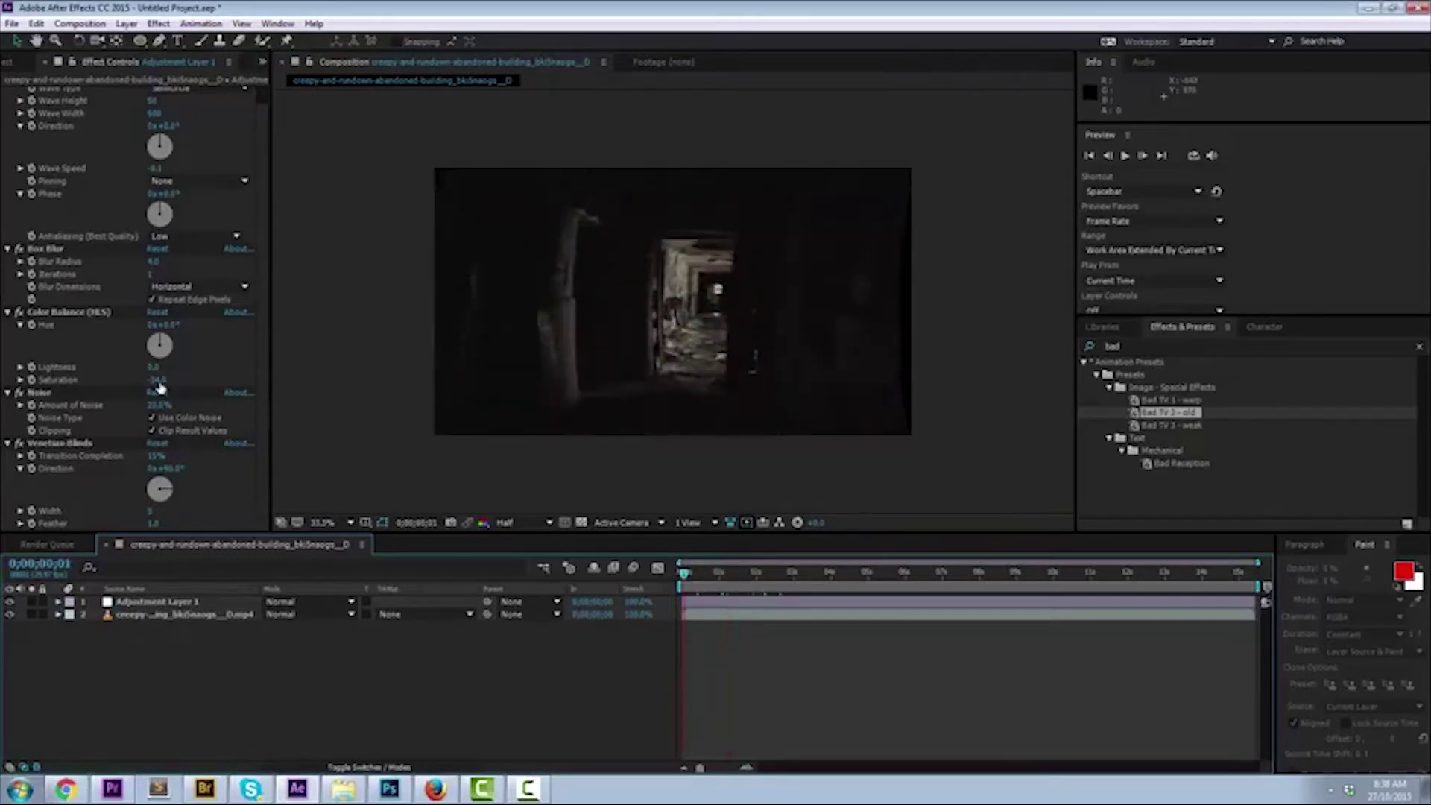
Raise Color Balance (HLS) Saturation from -100 to 33 for a warm yellow tint.
{"action": "left_click_drag", "start_coordinate": [159, 382], "coordinate": [164, 382]}
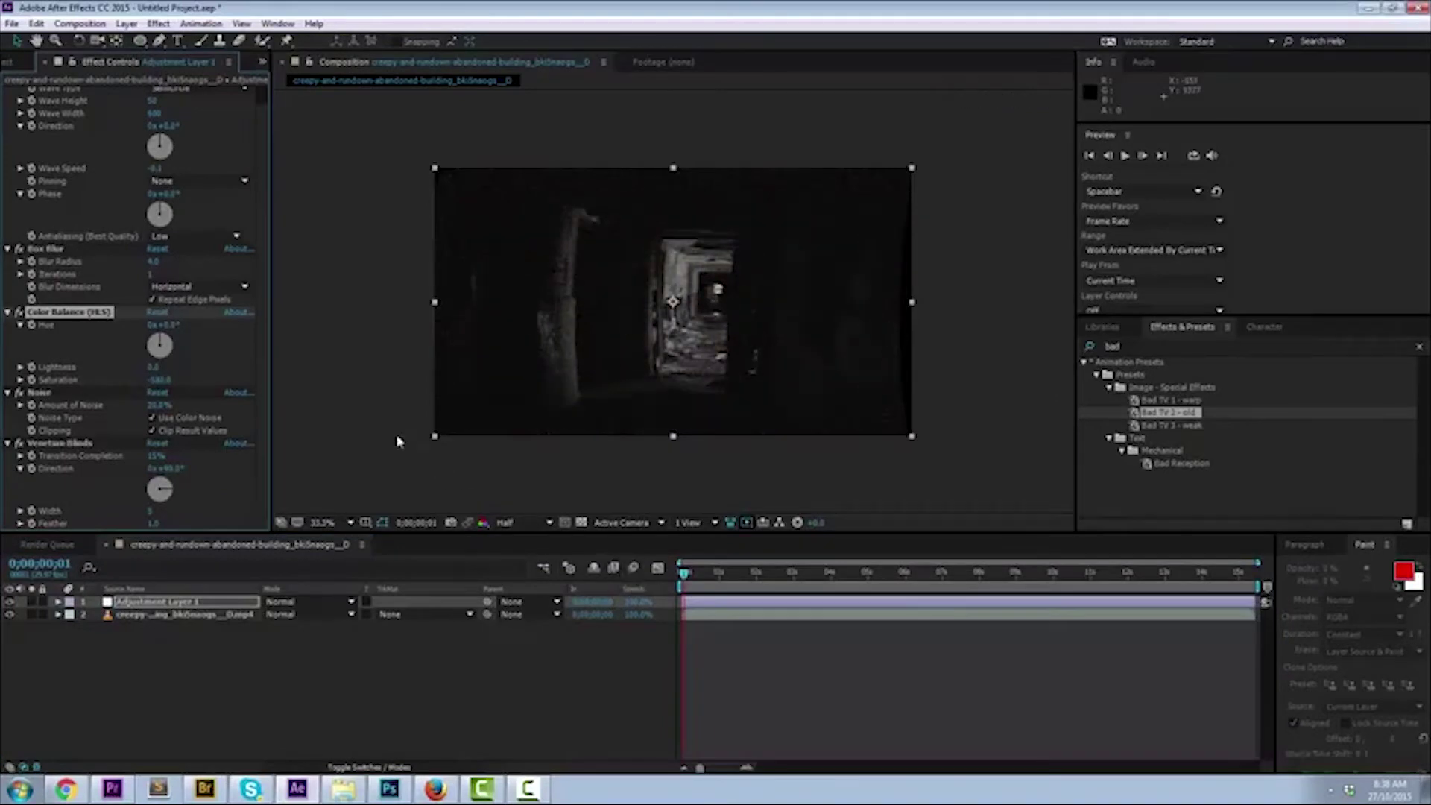
{"action": "mouse_move", "coordinate": [690, 574]}
{"action": "left_mouse_down"}
{"action": "mouse_move", "coordinate": [745, 589]}
{"action": "mouse_move", "coordinate": [682, 589]}
{"action": "left_mouse_up"}
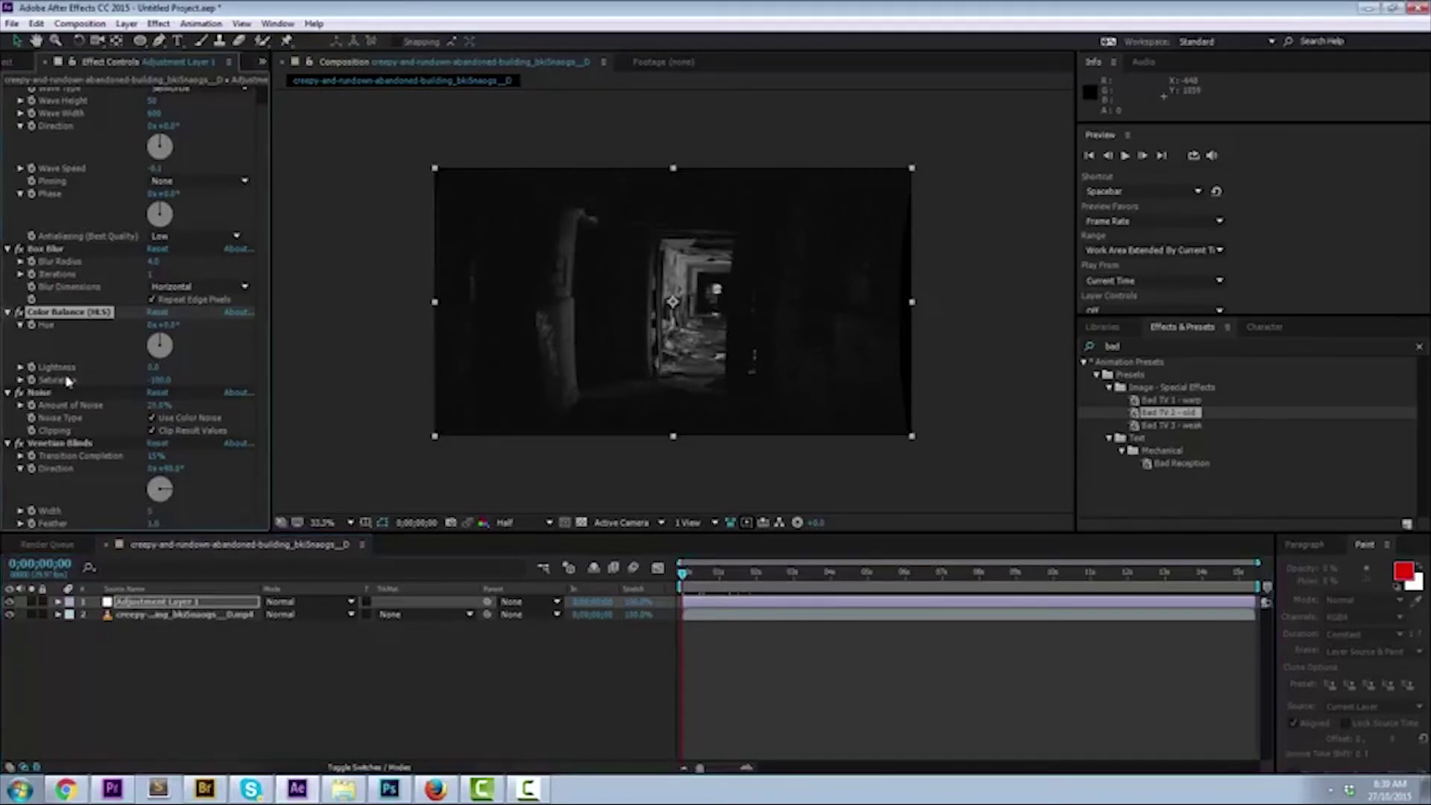
{"action": "left_click_drag", "start_coordinate": [152, 385], "coordinate": [111, 380]}
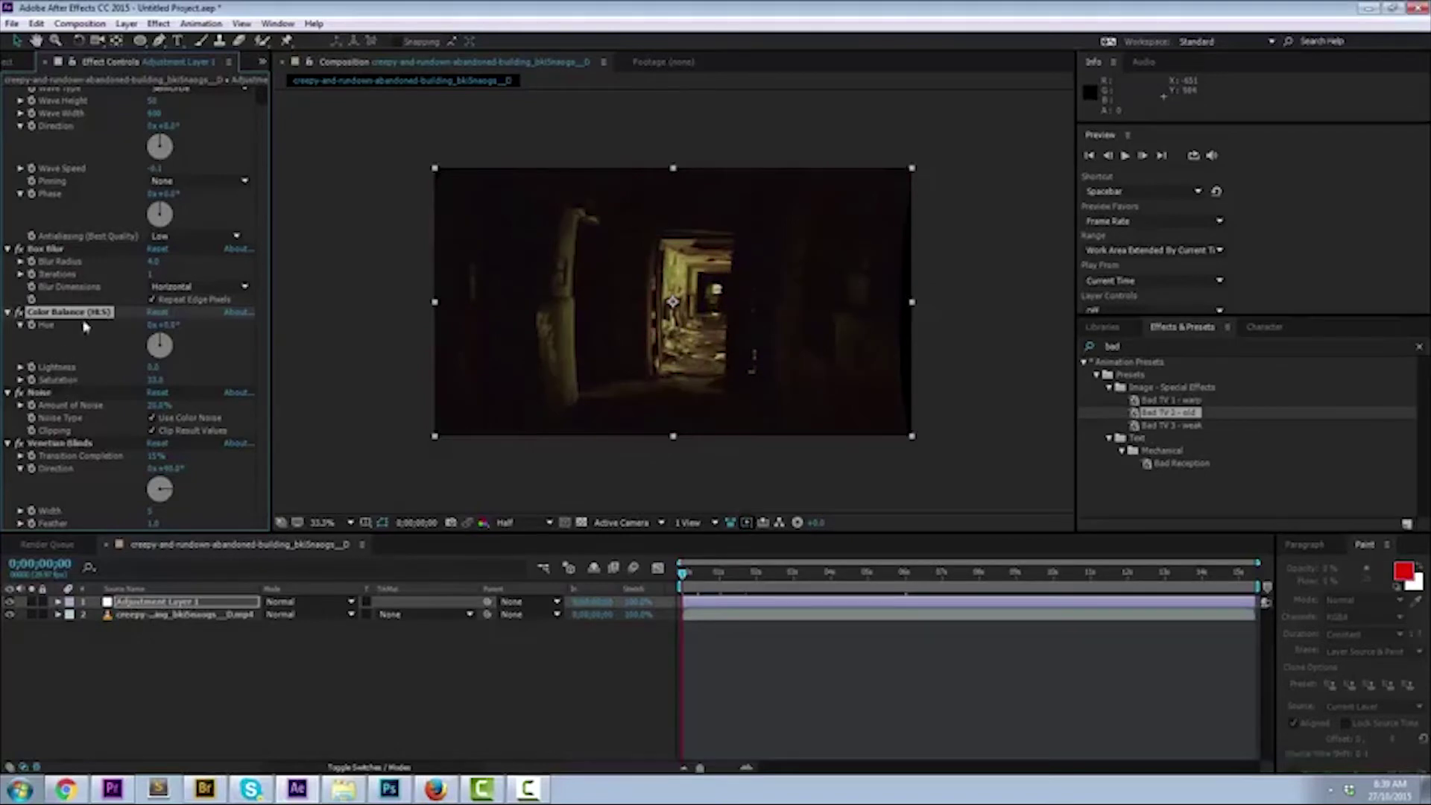
Raise the Noise effect's Amount of Noise and preview the grain on the footage.
{"action": "left_click", "coordinate": [44, 394]}
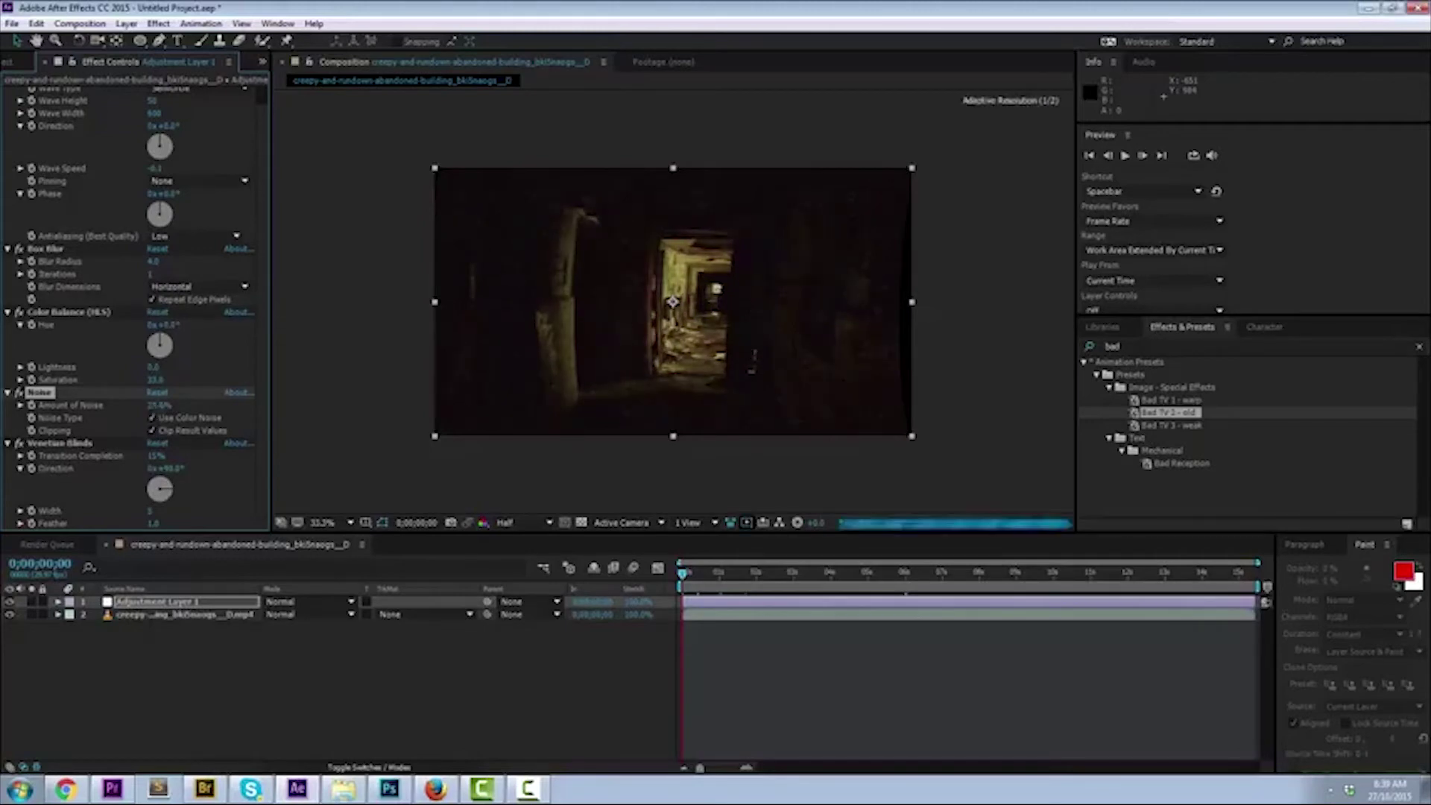
{"action": "left_click_drag", "start_coordinate": [159, 405], "coordinate": [170, 406]}
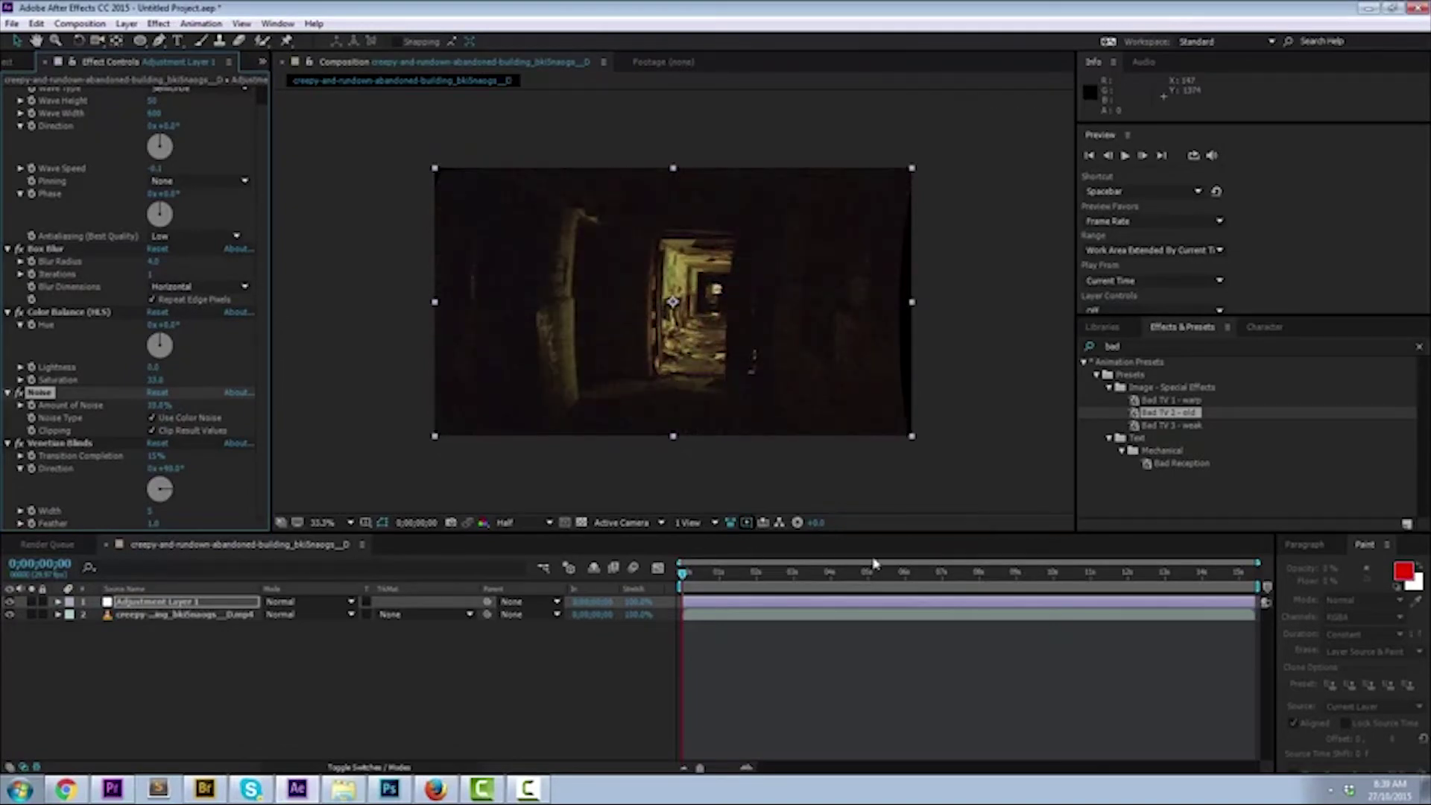
{"action": "left_click", "coordinate": [1126, 155]}
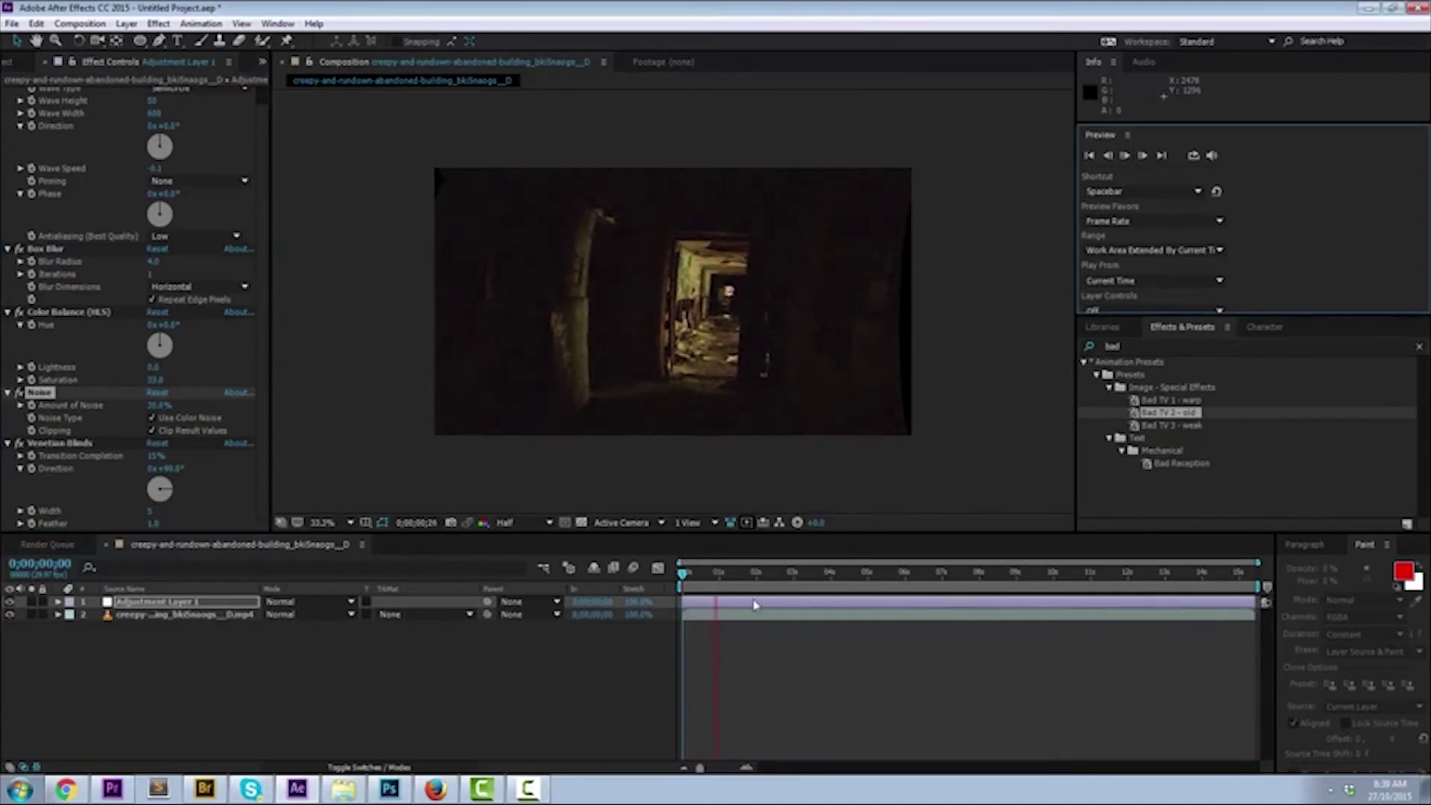
{"action": "left_click", "coordinate": [701, 581]}
{"action": "left_click_drag", "start_coordinate": [701, 582], "coordinate": [695, 581]}
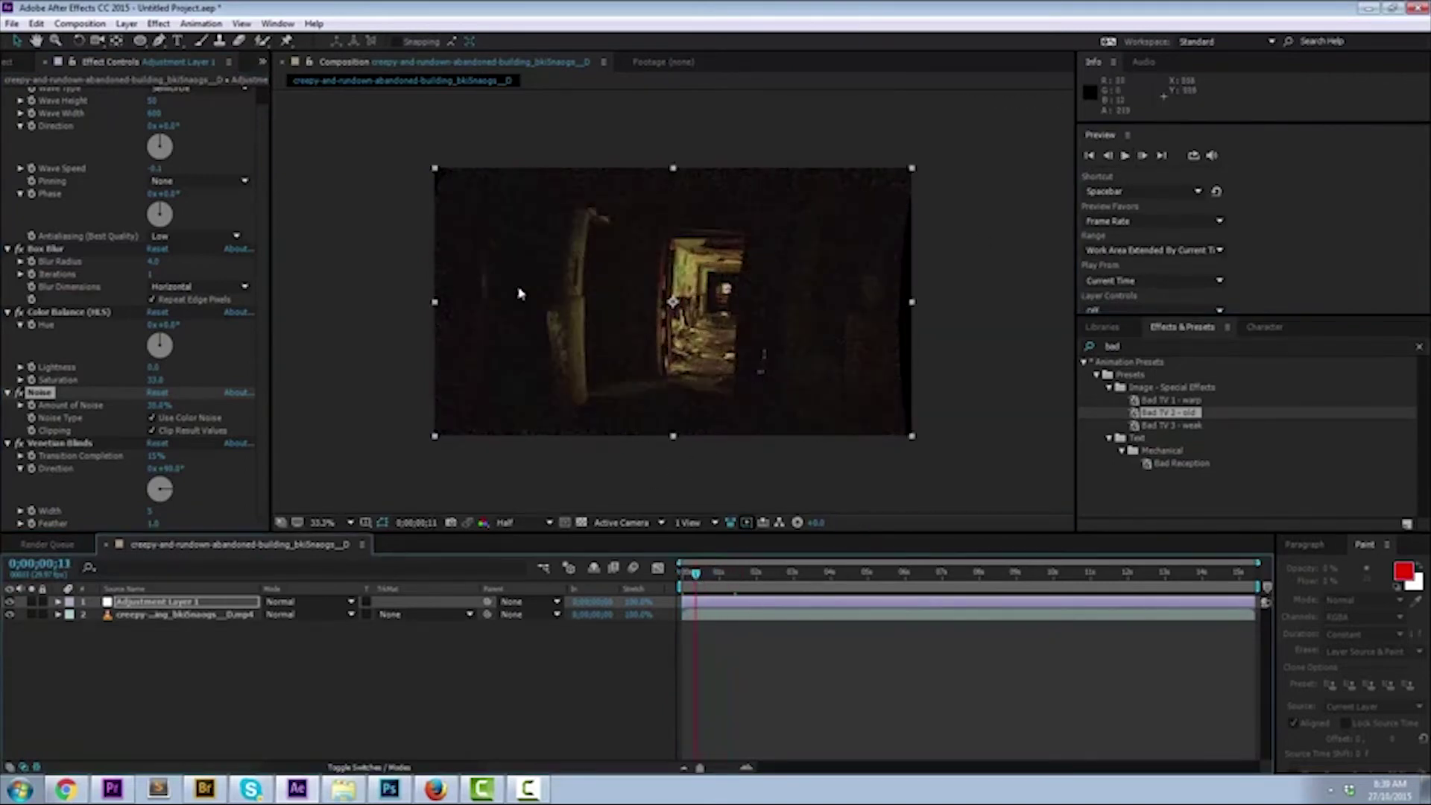
Uncheck Use Color Noise for monochrome grain and lower the noise amount to about 28%.
{"action": "left_click", "coordinate": [188, 423]}
{"action": "key", "text": "space"}
{"action": "left_click", "coordinate": [738, 578]}
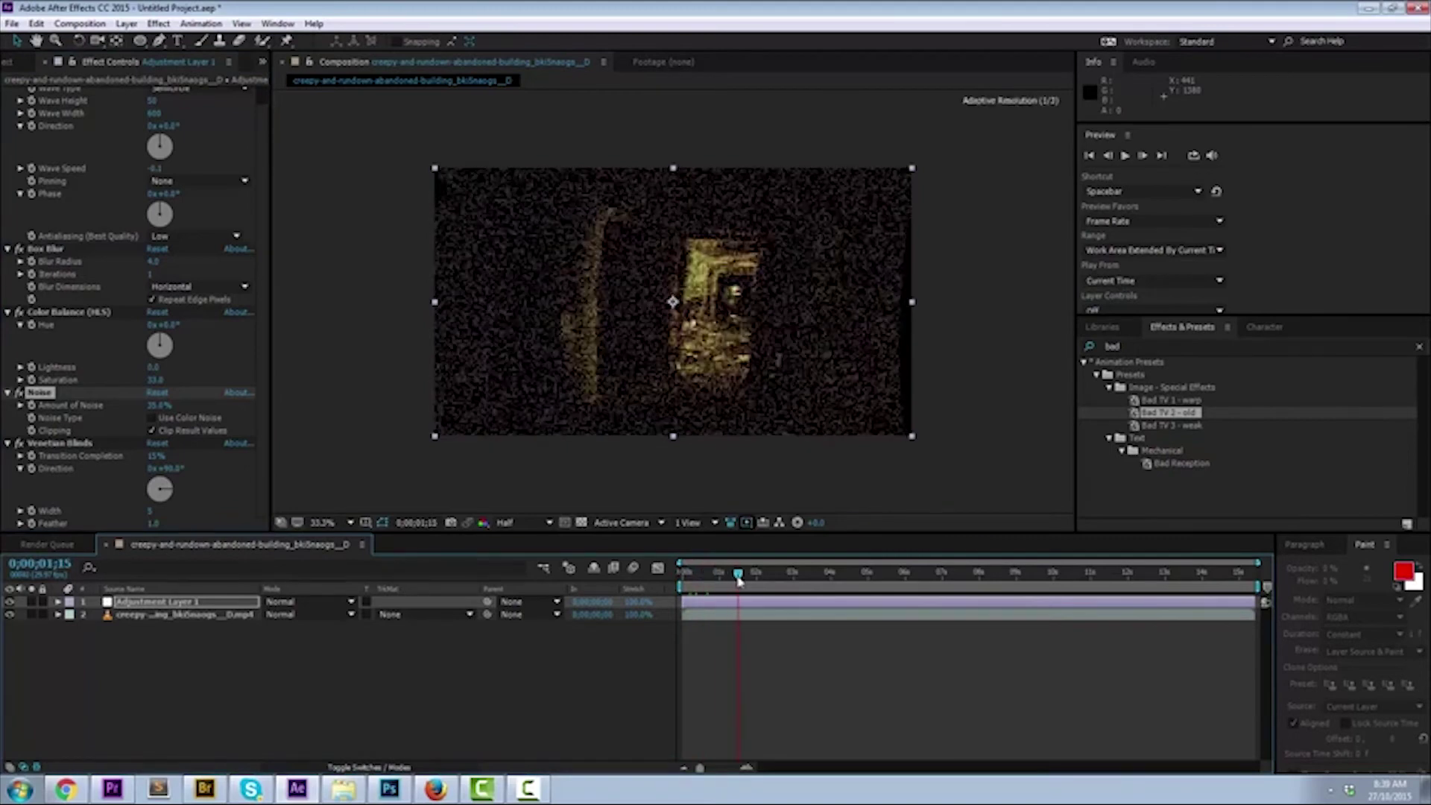
{"action": "left_click_drag", "start_coordinate": [734, 588], "coordinate": [774, 584]}
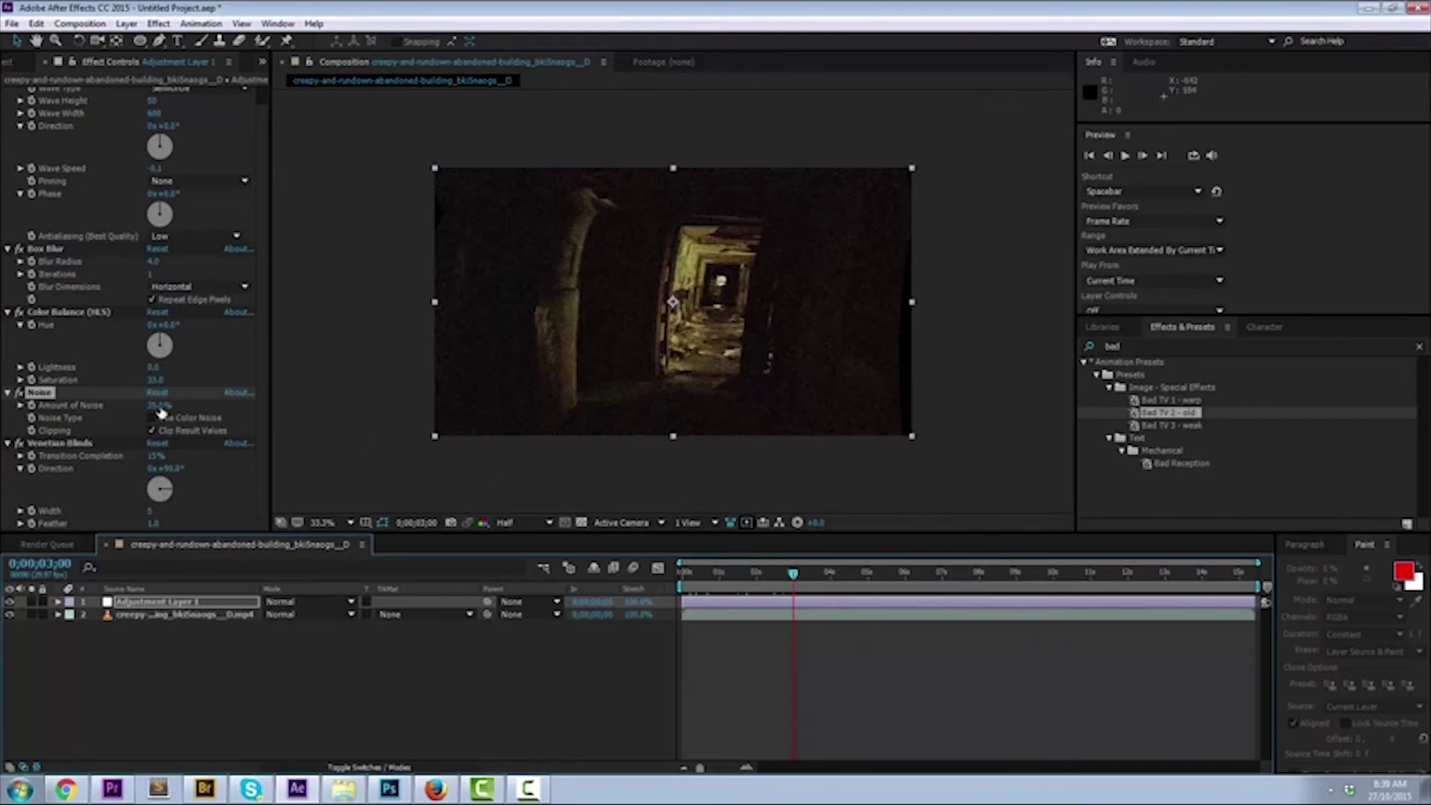
{"action": "mouse_move", "coordinate": [160, 412]}
{"action": "left_mouse_down"}
{"action": "mouse_move", "coordinate": [149, 412]}
{"action": "mouse_move", "coordinate": [164, 430]}
{"action": "left_mouse_up"}
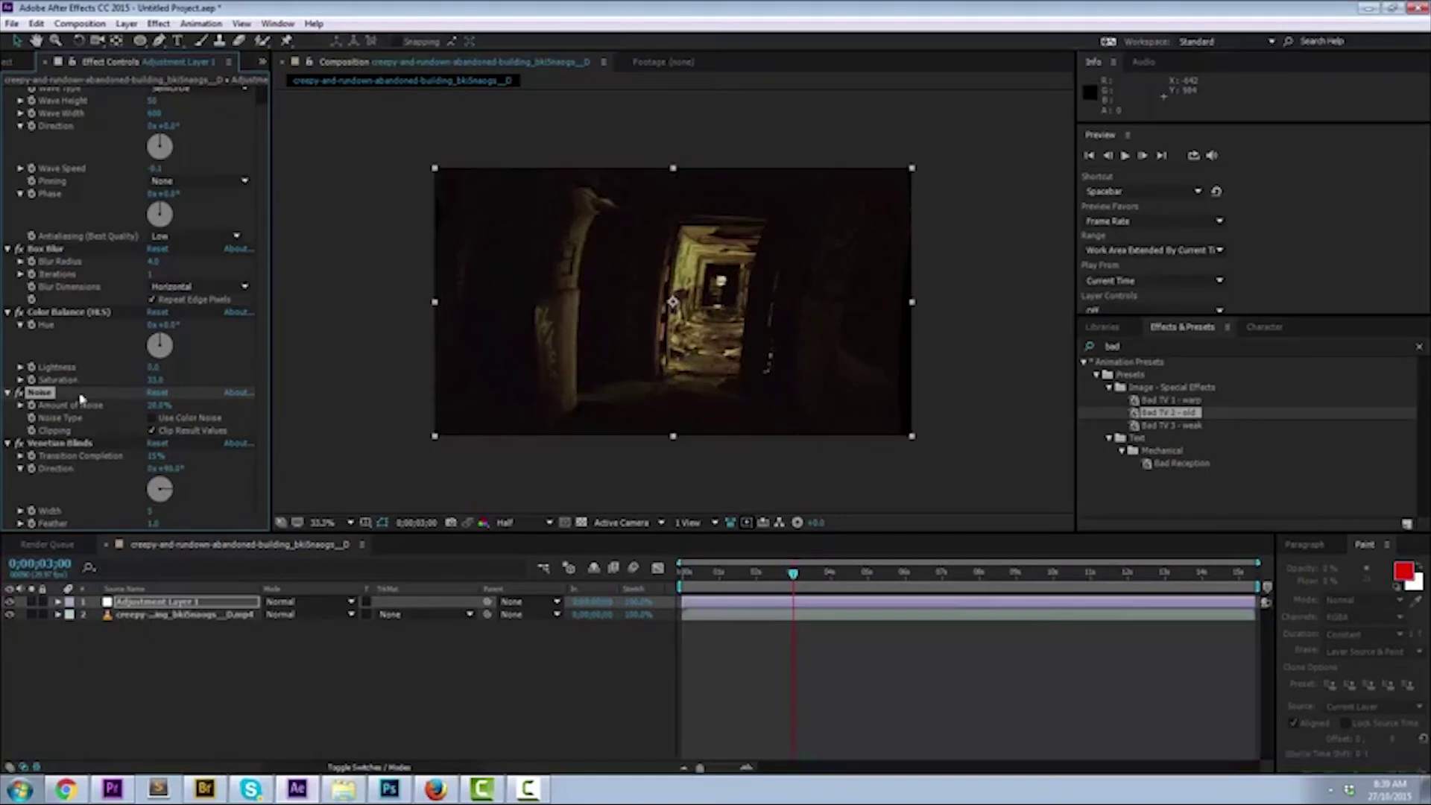
Widen the Venetian Blinds stripes to a width of 124, checking from the first frame.
{"action": "left_click", "coordinate": [72, 444]}
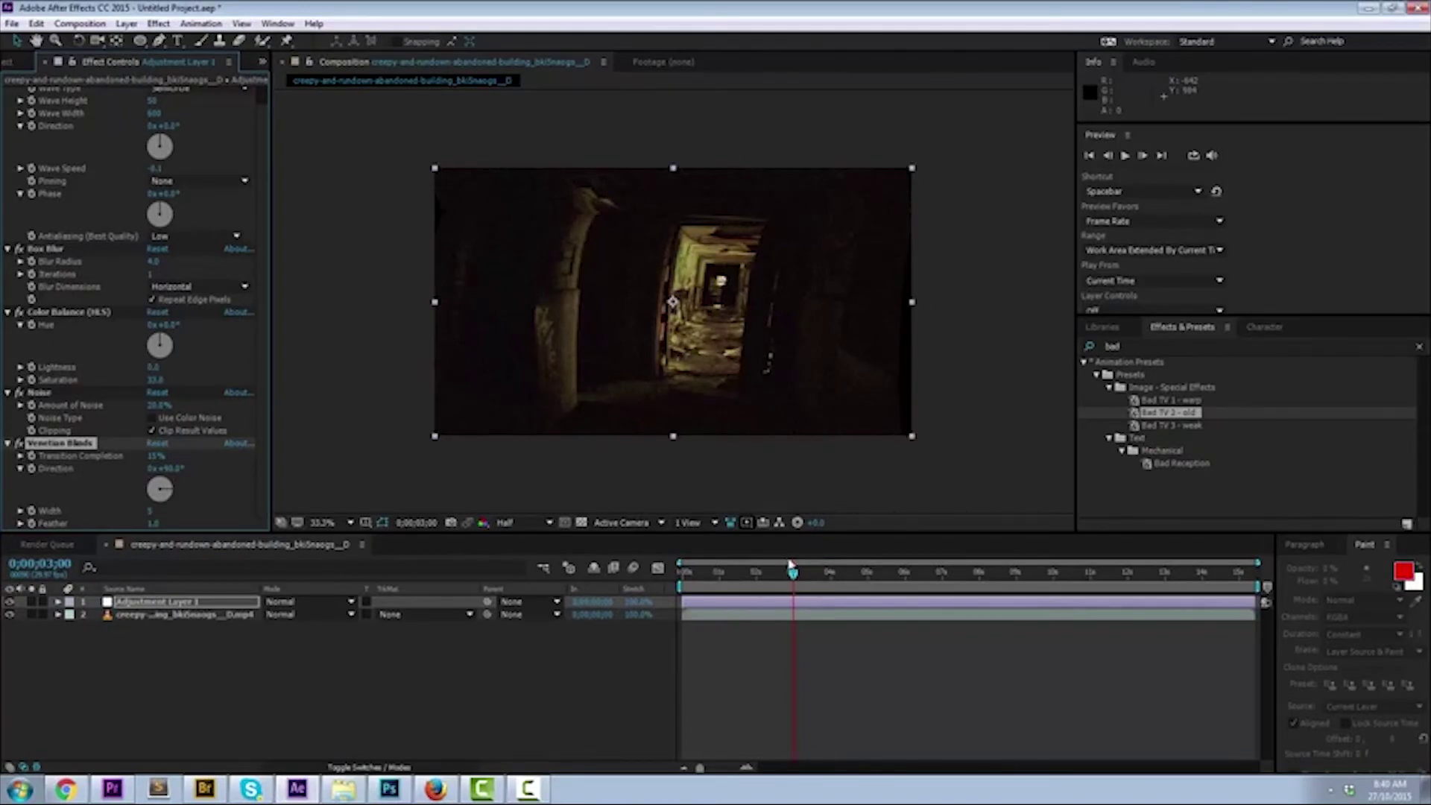
{"action": "left_click_drag", "start_coordinate": [791, 565], "coordinate": [684, 585]}
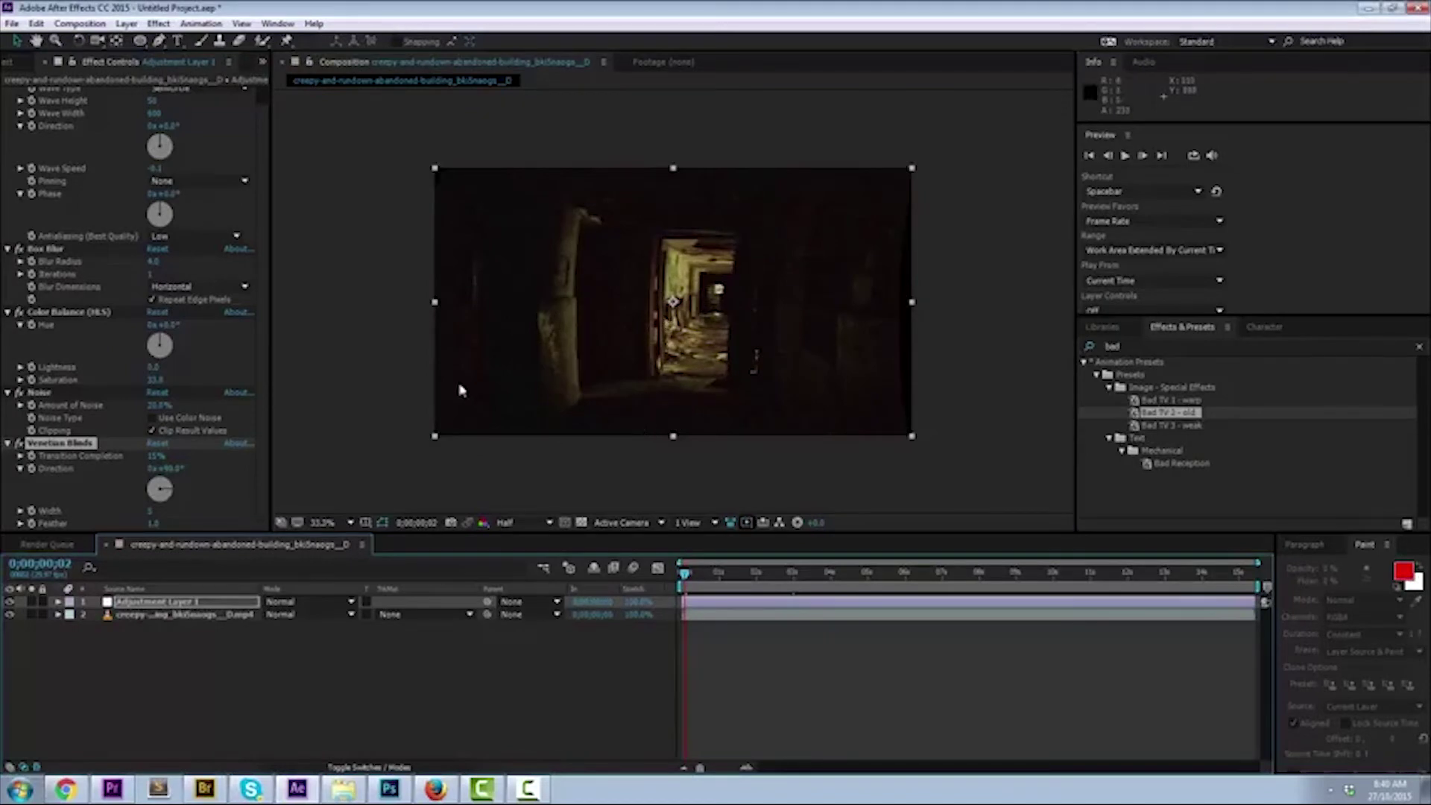
{"action": "left_click_drag", "start_coordinate": [690, 579], "coordinate": [680, 579]}
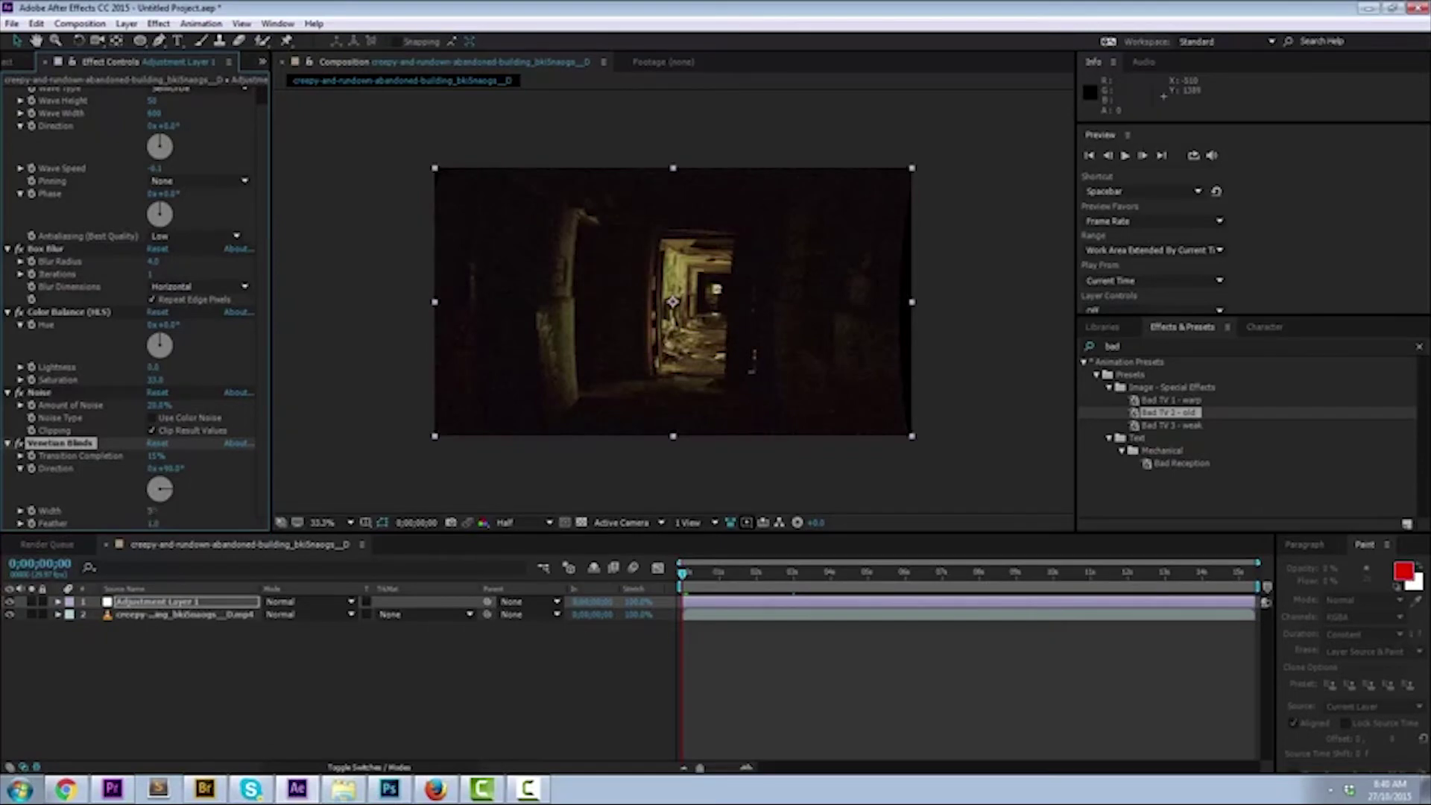
{"action": "left_click_drag", "start_coordinate": [152, 510], "coordinate": [207, 482]}
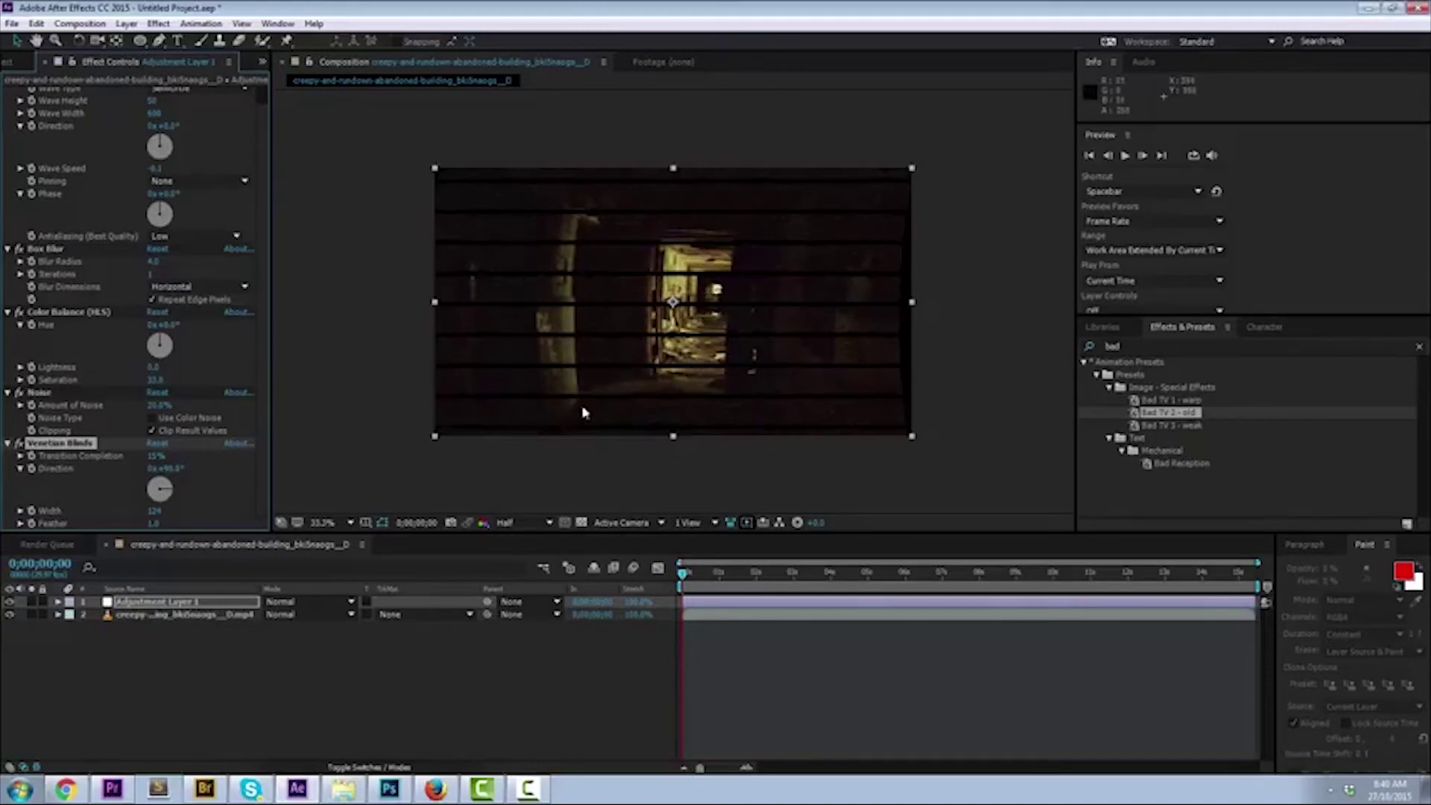
{"action": "left_click_drag", "start_coordinate": [157, 513], "coordinate": [198, 513]}
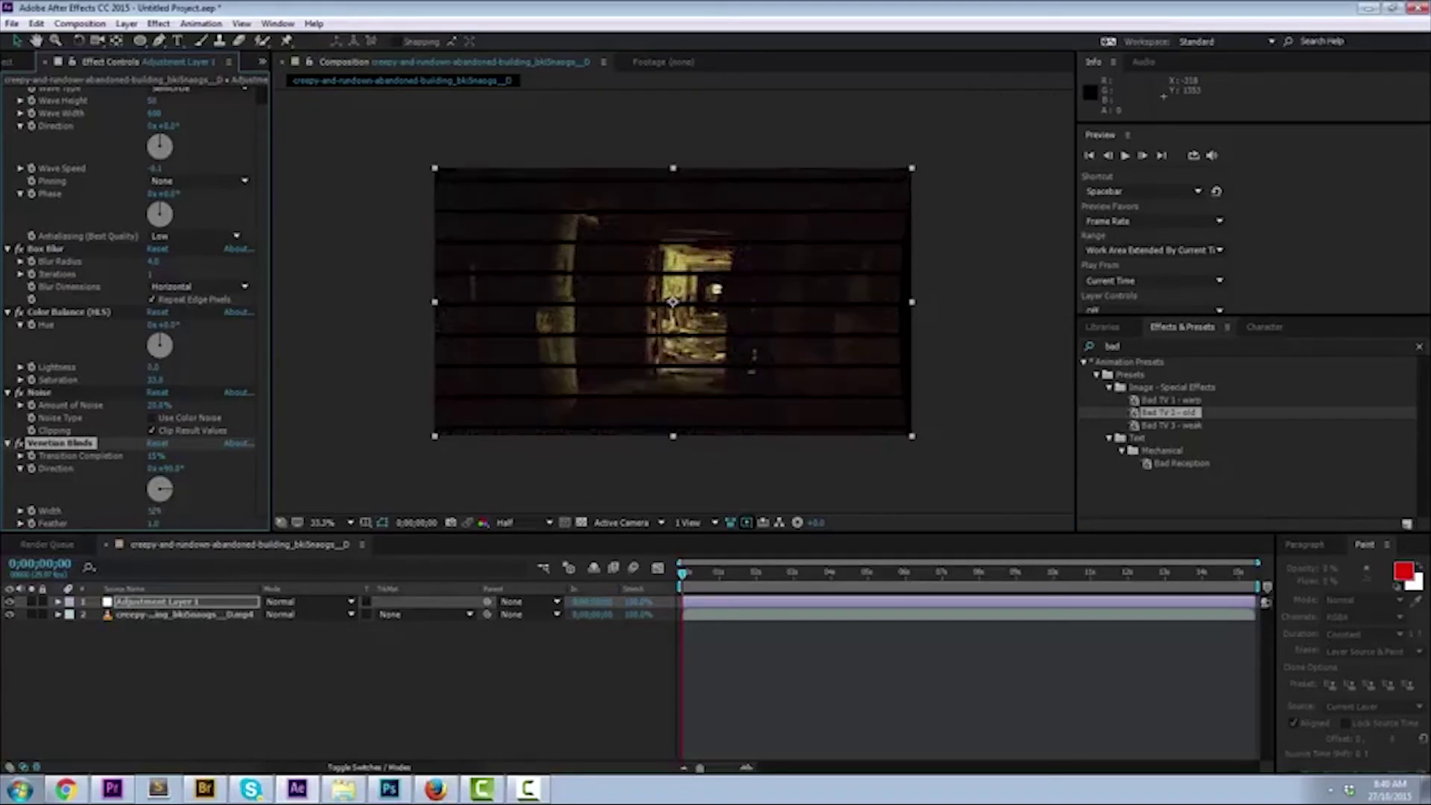
{"action": "left_click", "coordinate": [380, 329]}
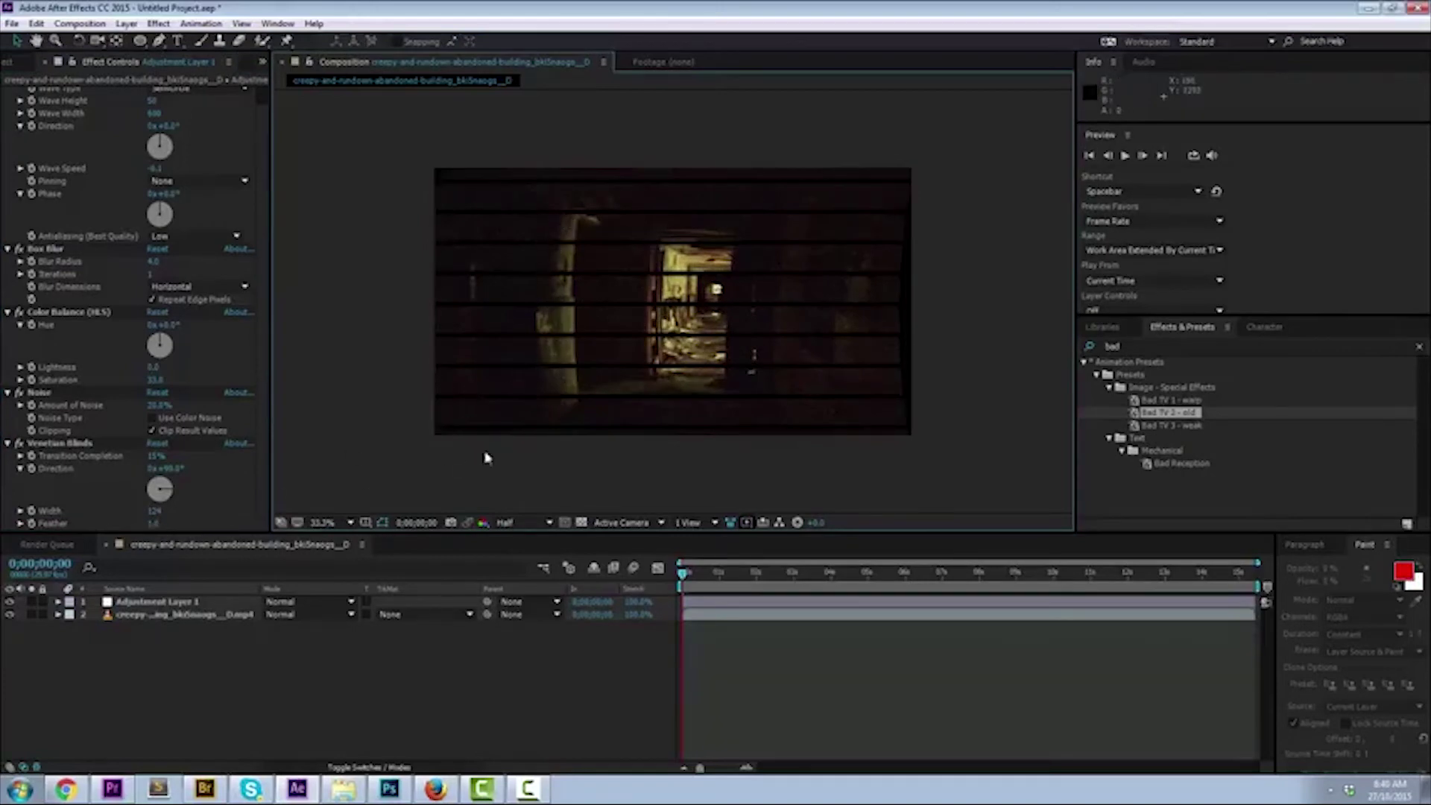
{"action": "left_click", "coordinate": [552, 391]}
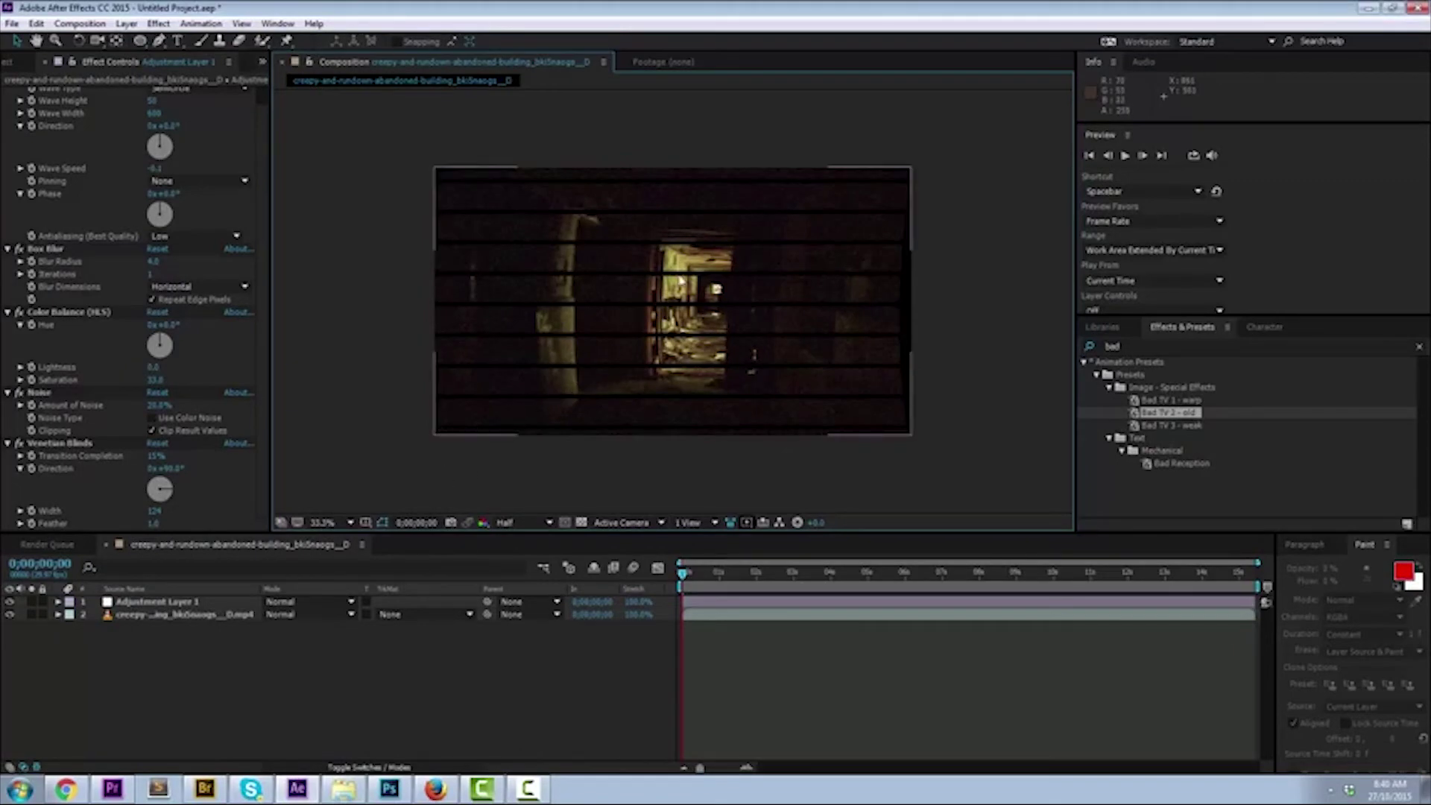
Set the Venetian Blinds feather to about 25 and check later frames.
{"action": "left_click", "coordinate": [380, 437]}
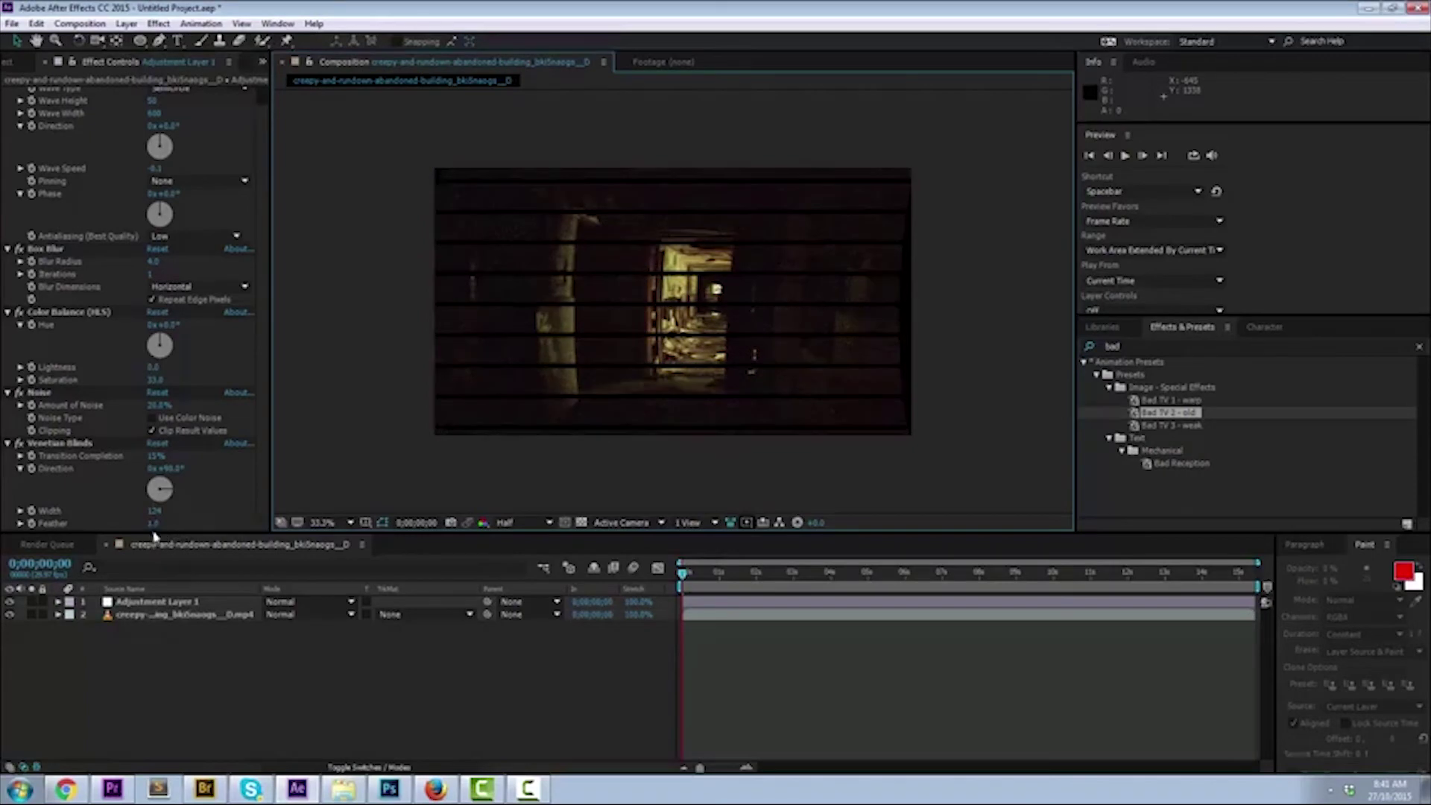
{"action": "left_click_drag", "start_coordinate": [153, 528], "coordinate": [207, 503]}
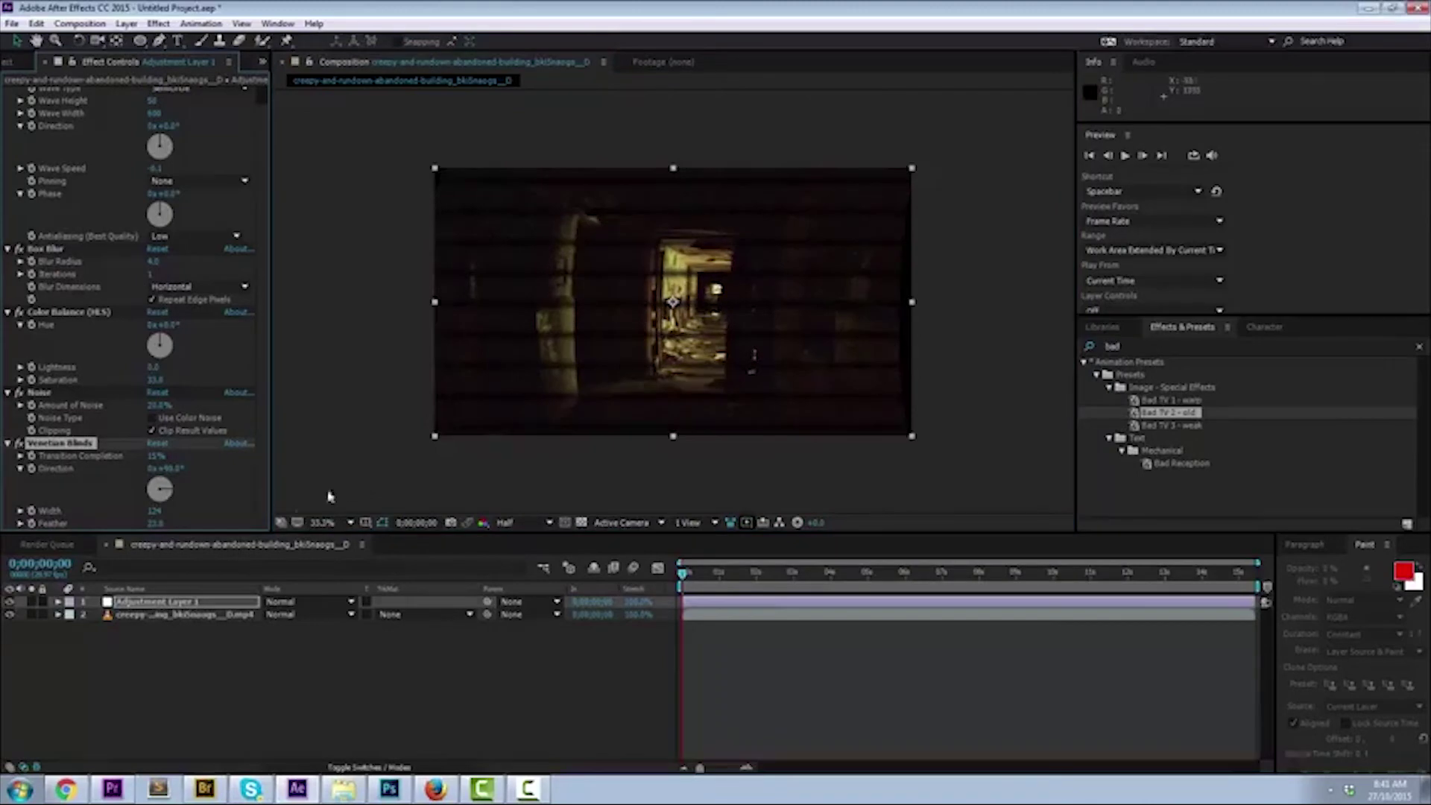
{"action": "left_click_drag", "start_coordinate": [160, 528], "coordinate": [175, 526]}
{"action": "left_click_drag", "start_coordinate": [683, 574], "coordinate": [812, 588]}
{"action": "left_click_drag", "start_coordinate": [155, 523], "coordinate": [153, 529]}
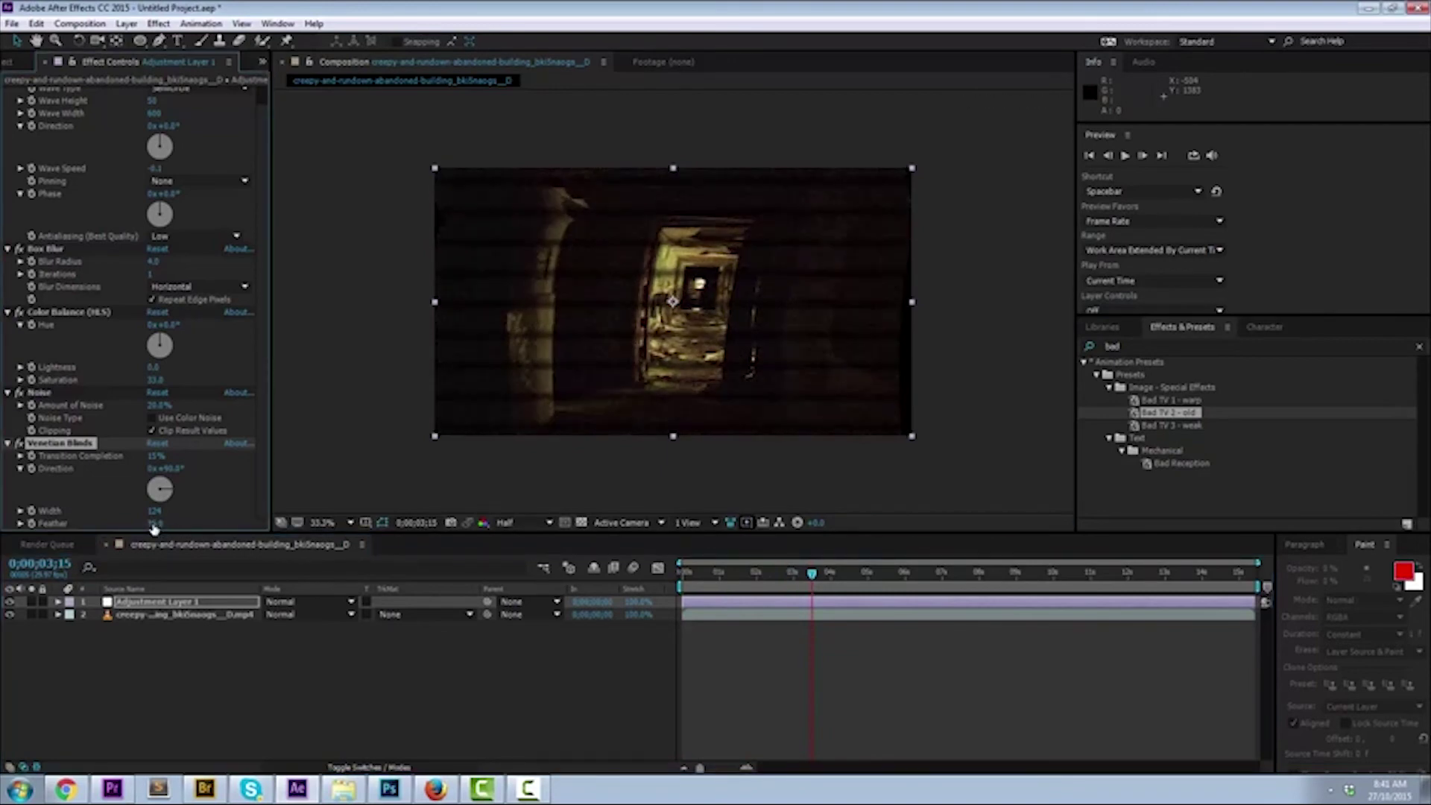
{"action": "left_click_drag", "start_coordinate": [816, 583], "coordinate": [682, 610]}
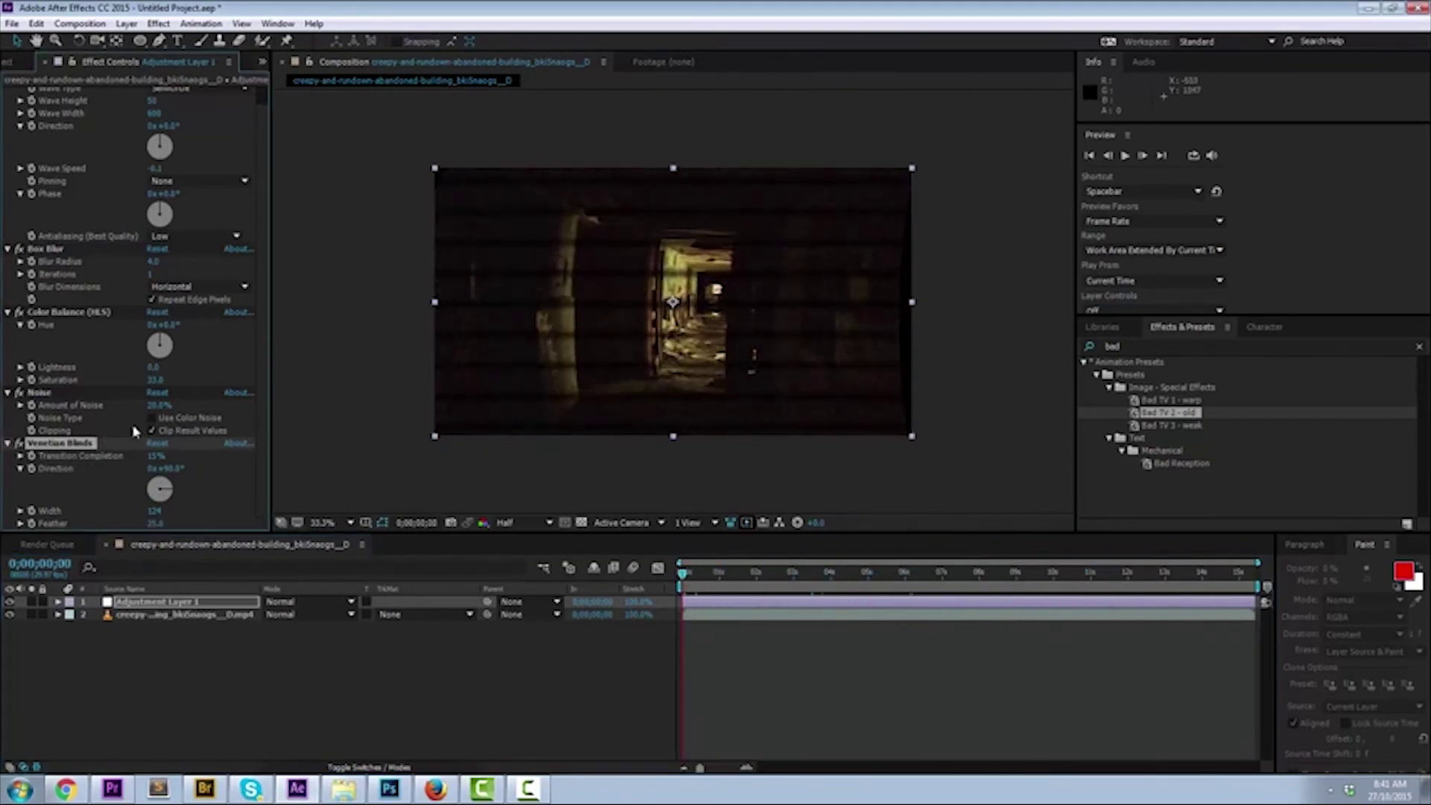
Remove all effects from Adjustment Layer 1, from Wave Warp through Venetian Blinds.
{"action": "scroll", "coordinate": [172, 378], "scroll_direction": "up", "scroll_amount": 1}
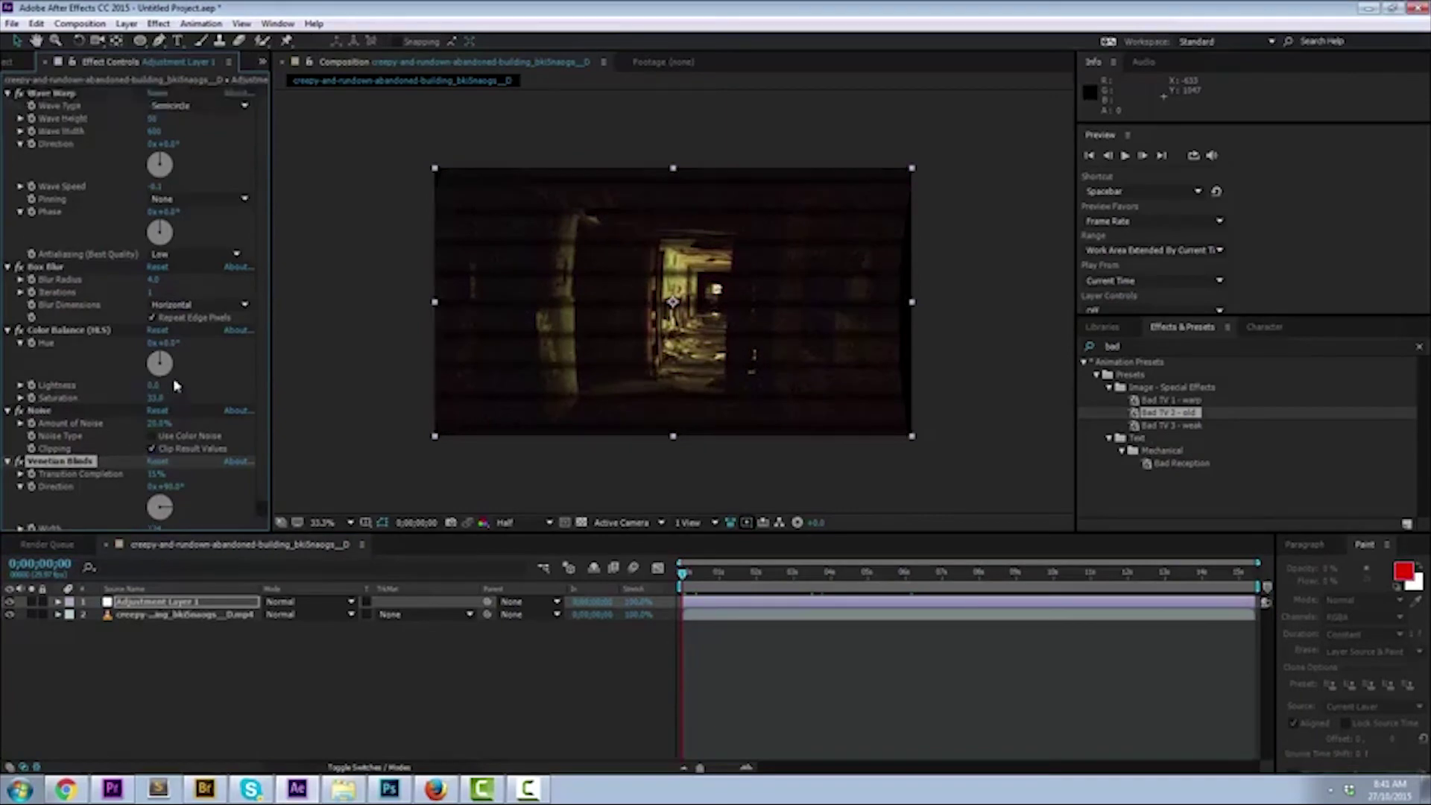
{"action": "left_click", "coordinate": [76, 93]}
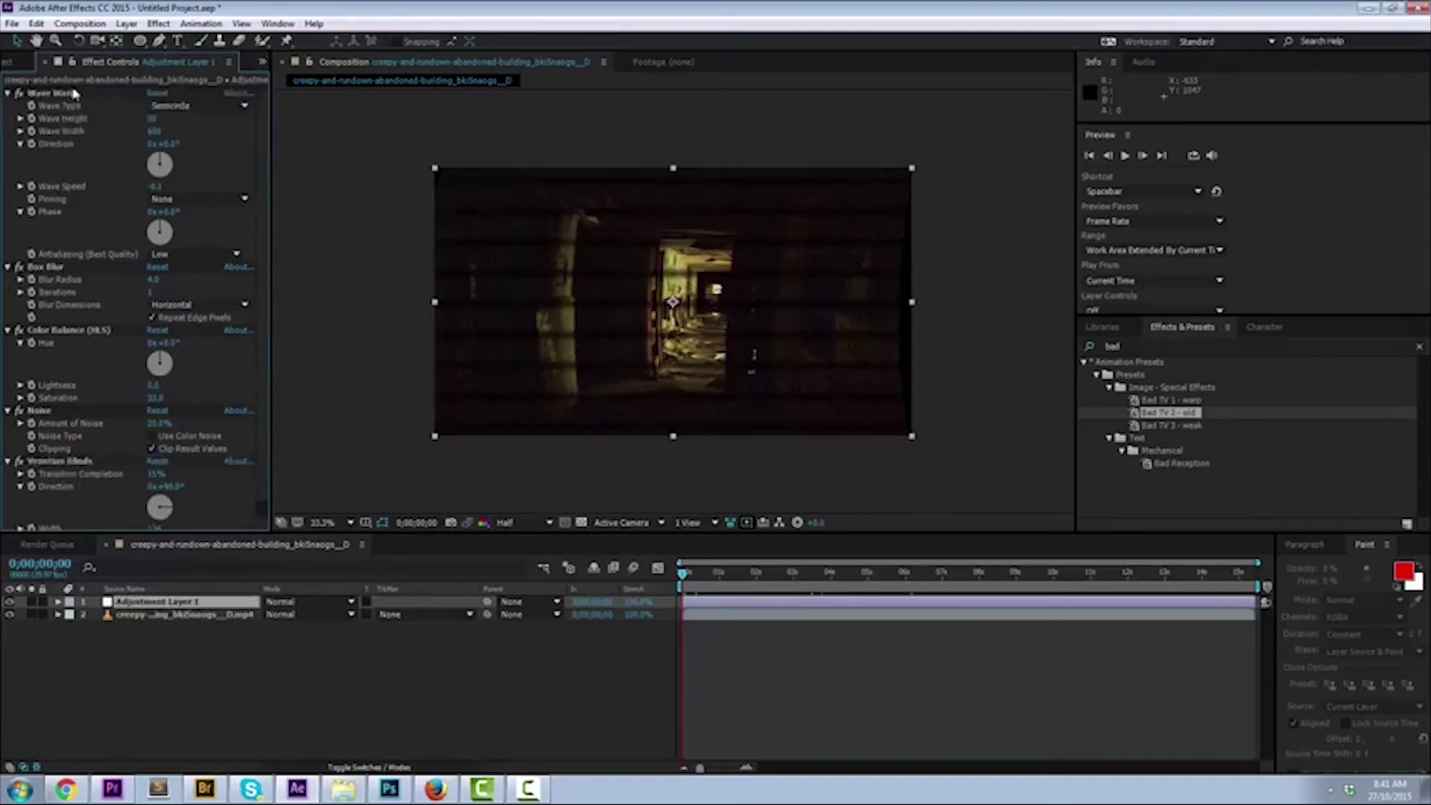
{"action": "scroll", "coordinate": [59, 417], "scroll_direction": "down", "scroll_amount": 1}
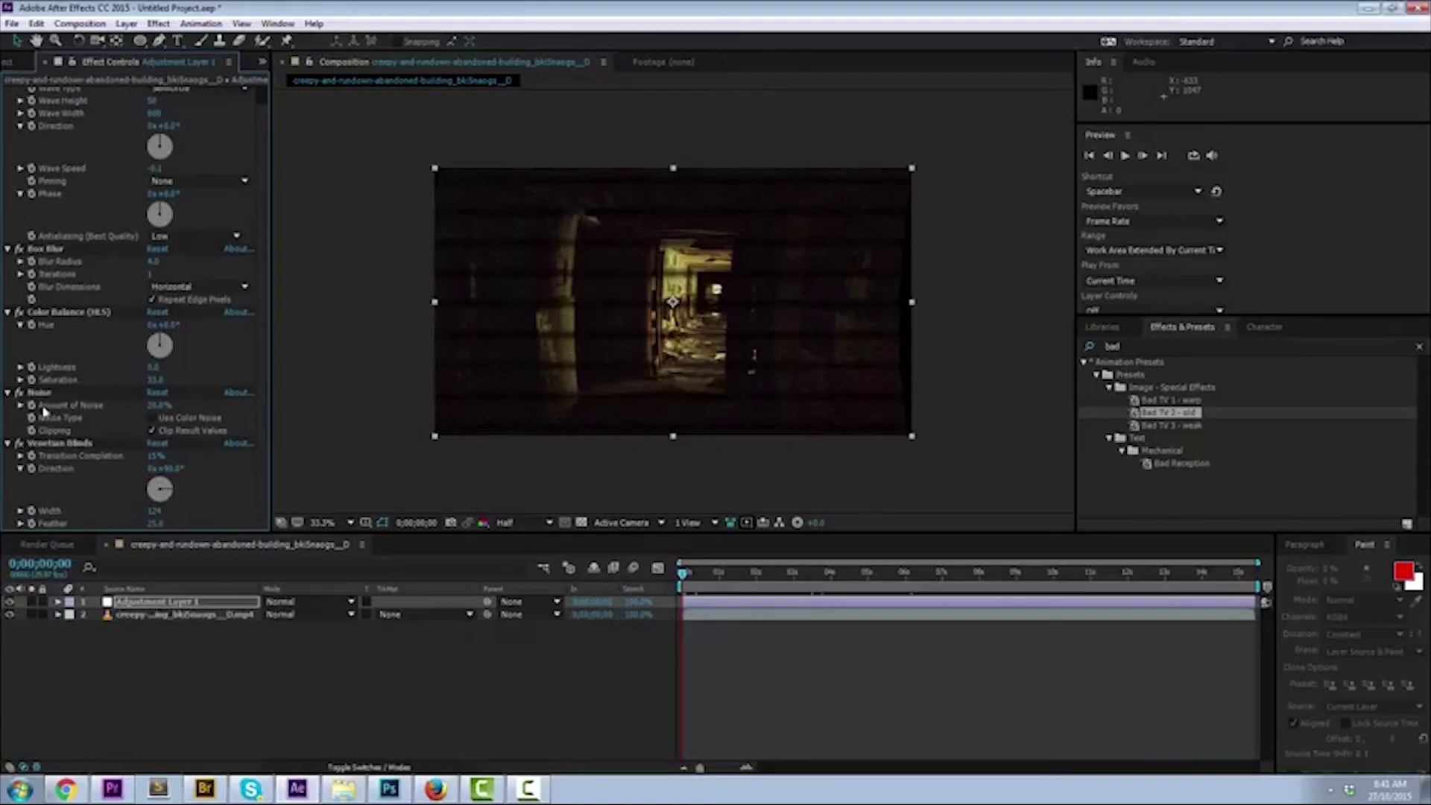
{"action": "left_click", "coordinate": [88, 444], "text": "shift"}
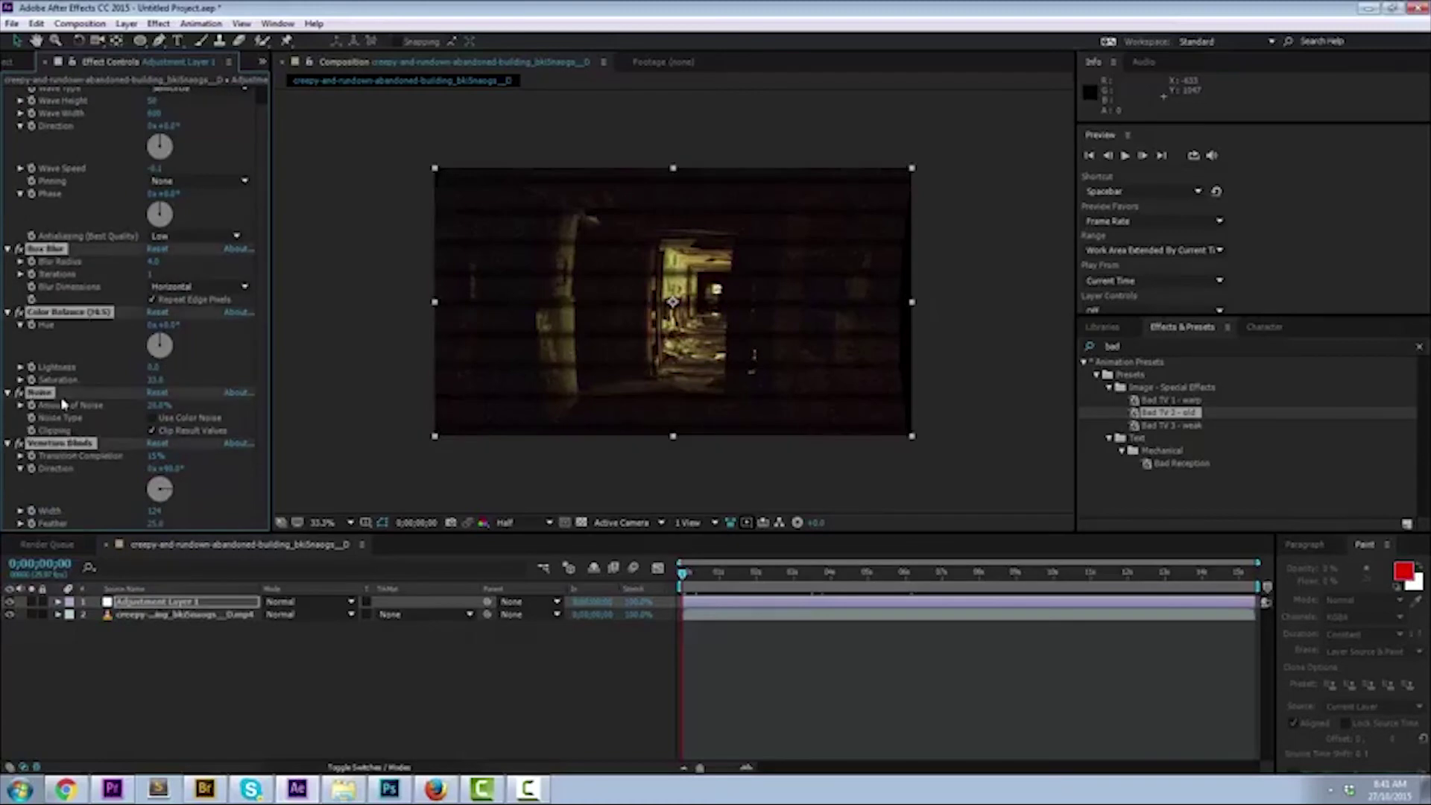
{"action": "key", "text": "Delete"}
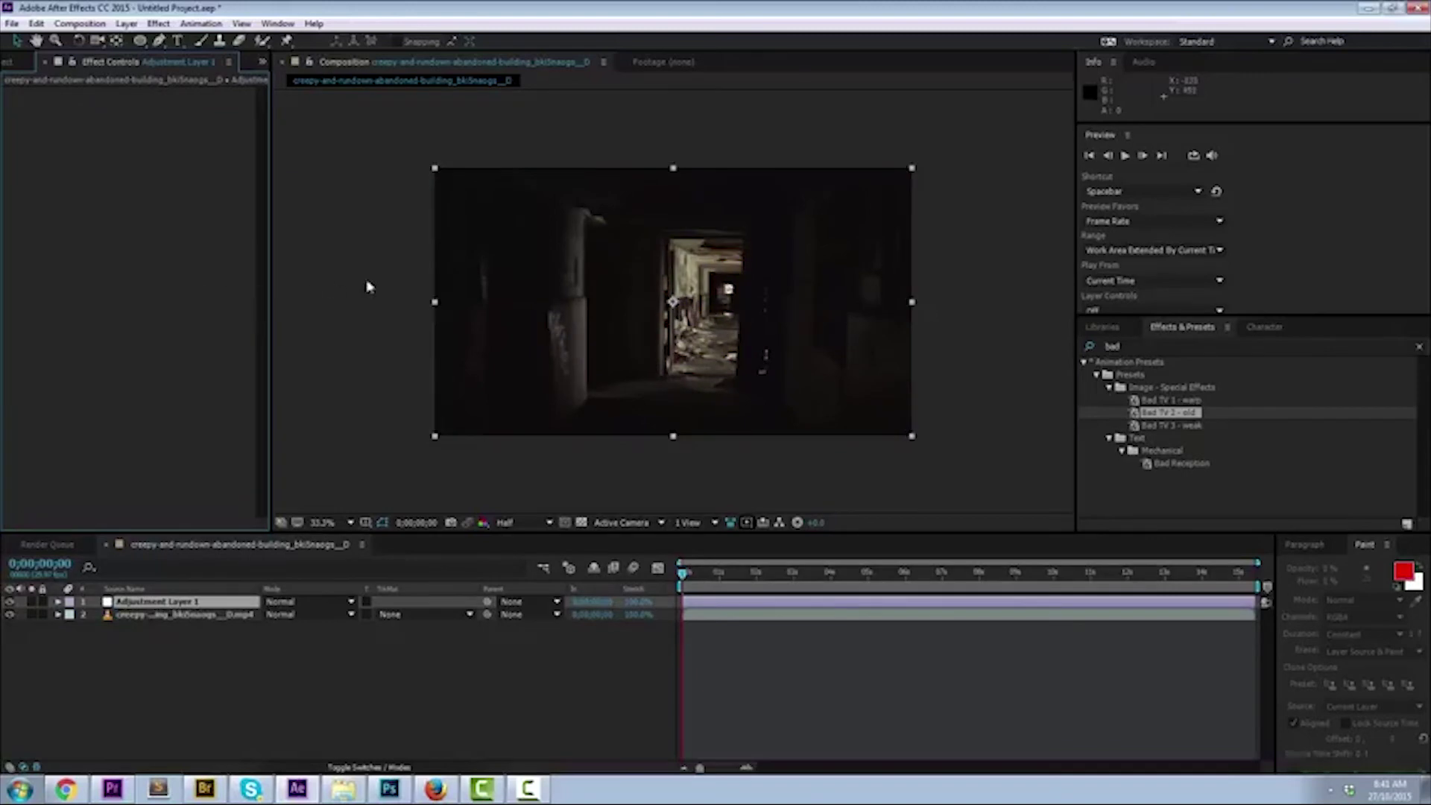
{"action": "left_click", "coordinate": [1147, 400]}
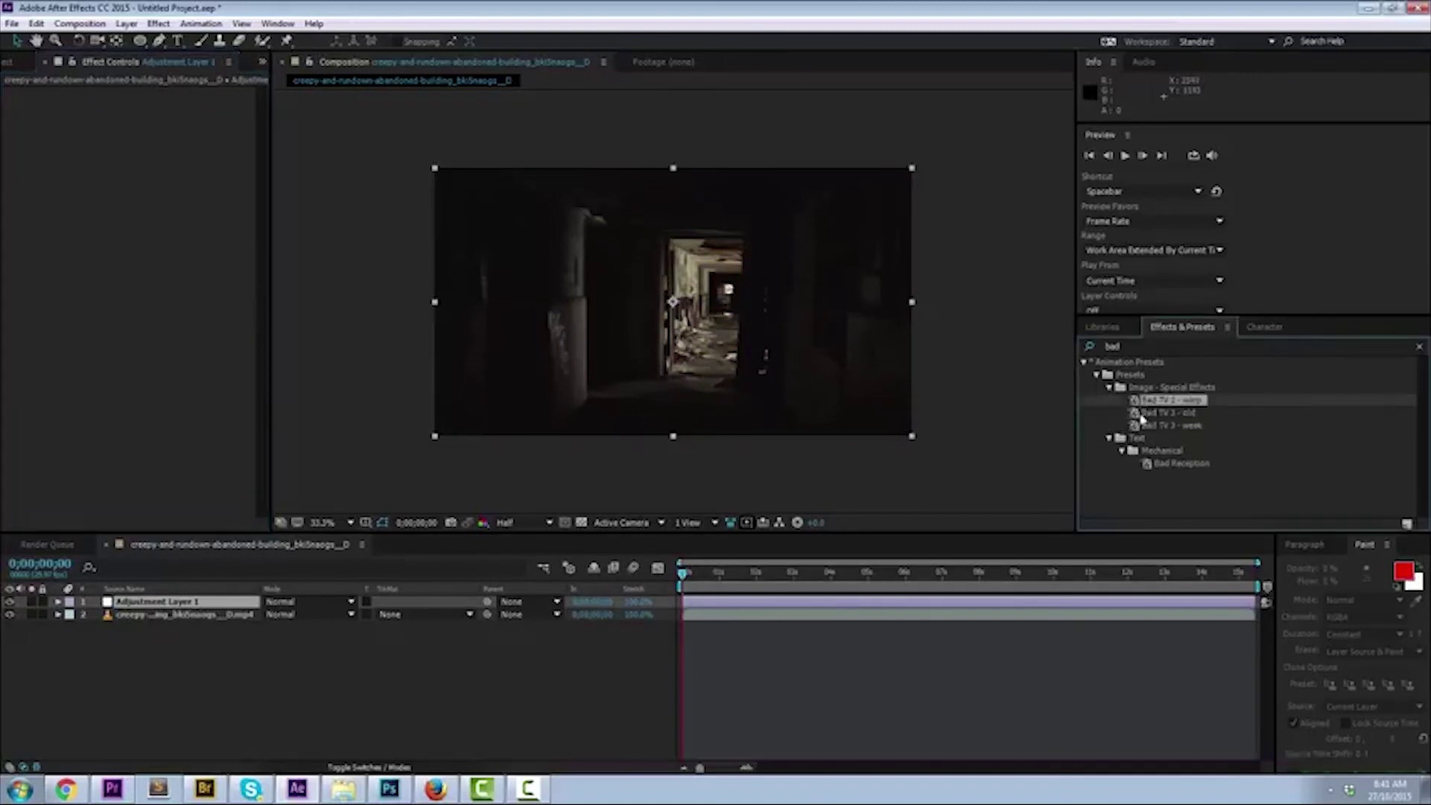
{"action": "left_click", "coordinate": [913, 485]}
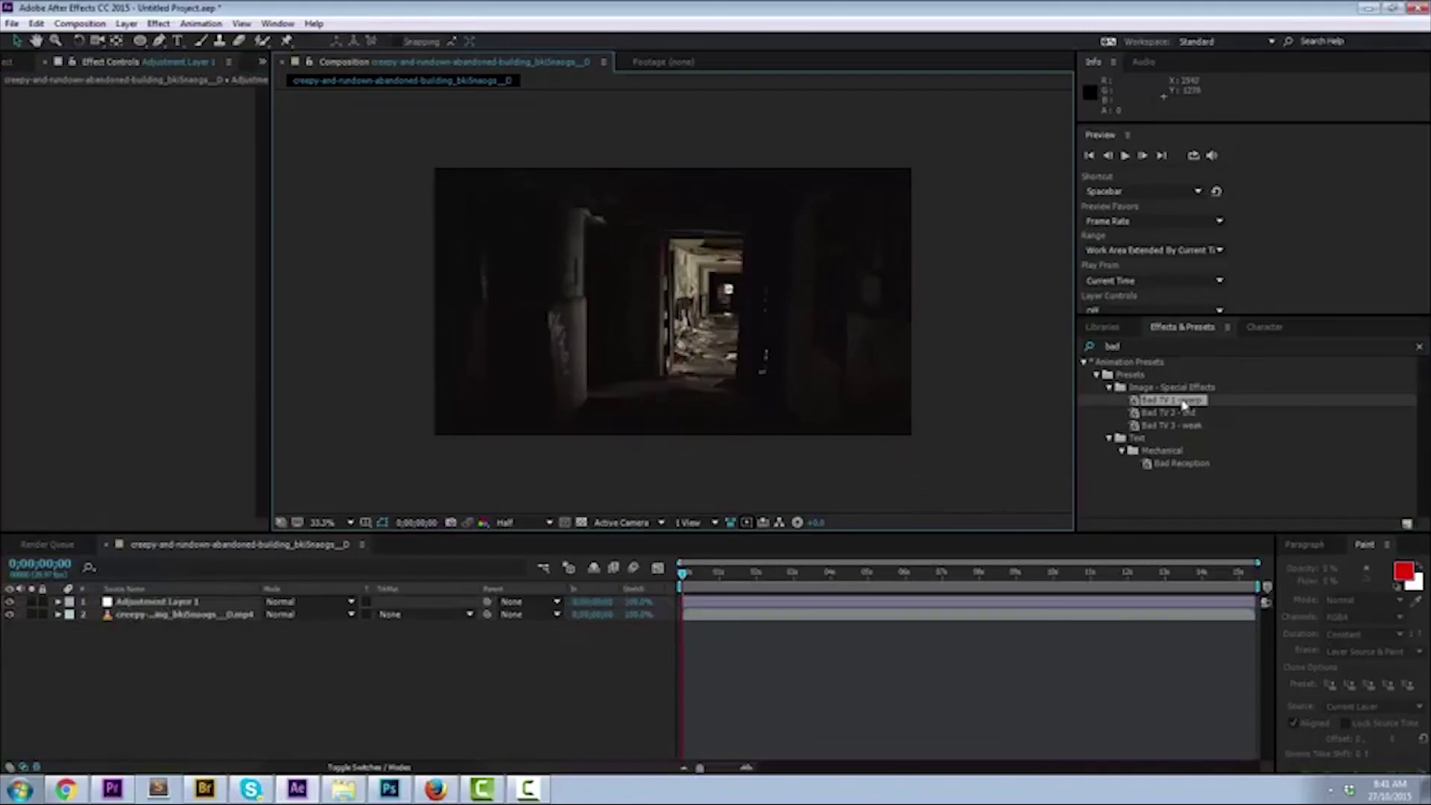
Delete Adjustment Layer 1, add a new adjustment layer, and apply the Bad TV 1 - warp preset.
{"action": "left_click", "coordinate": [164, 601]}
{"action": "key", "text": "Delete"}
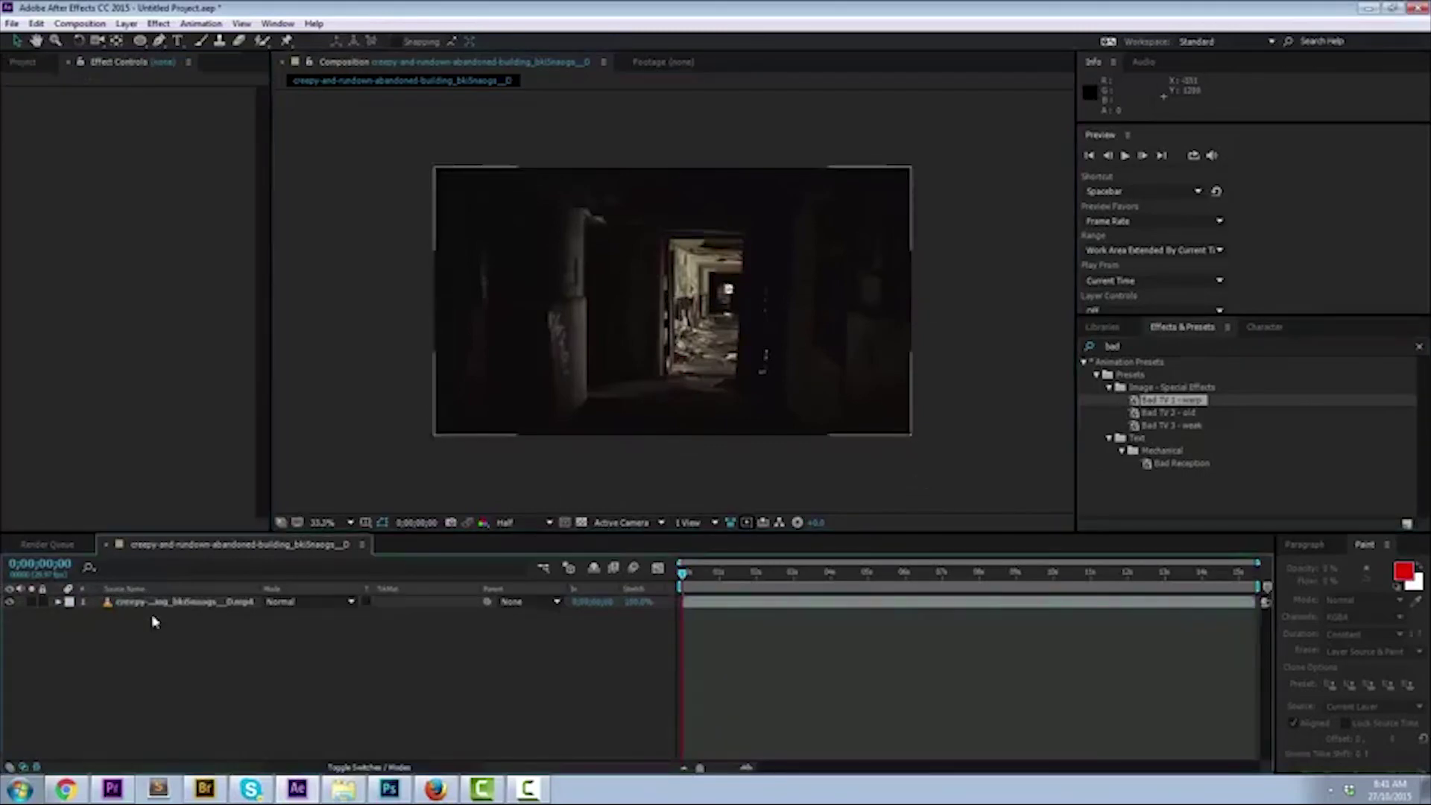
{"action": "left_click", "coordinate": [126, 23]}
{"action": "mouse_move", "coordinate": [345, 39]}
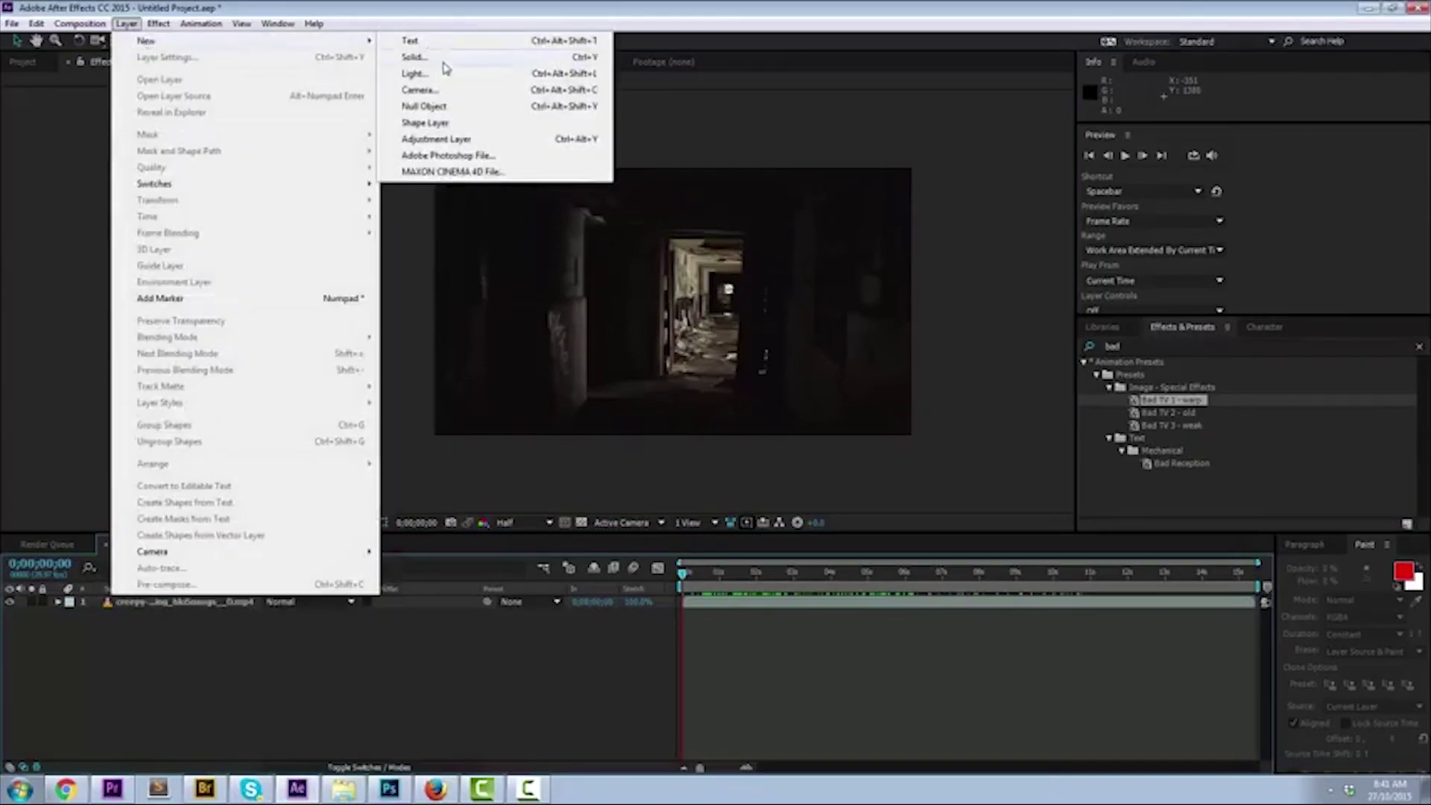
{"action": "left_click", "coordinate": [460, 140]}
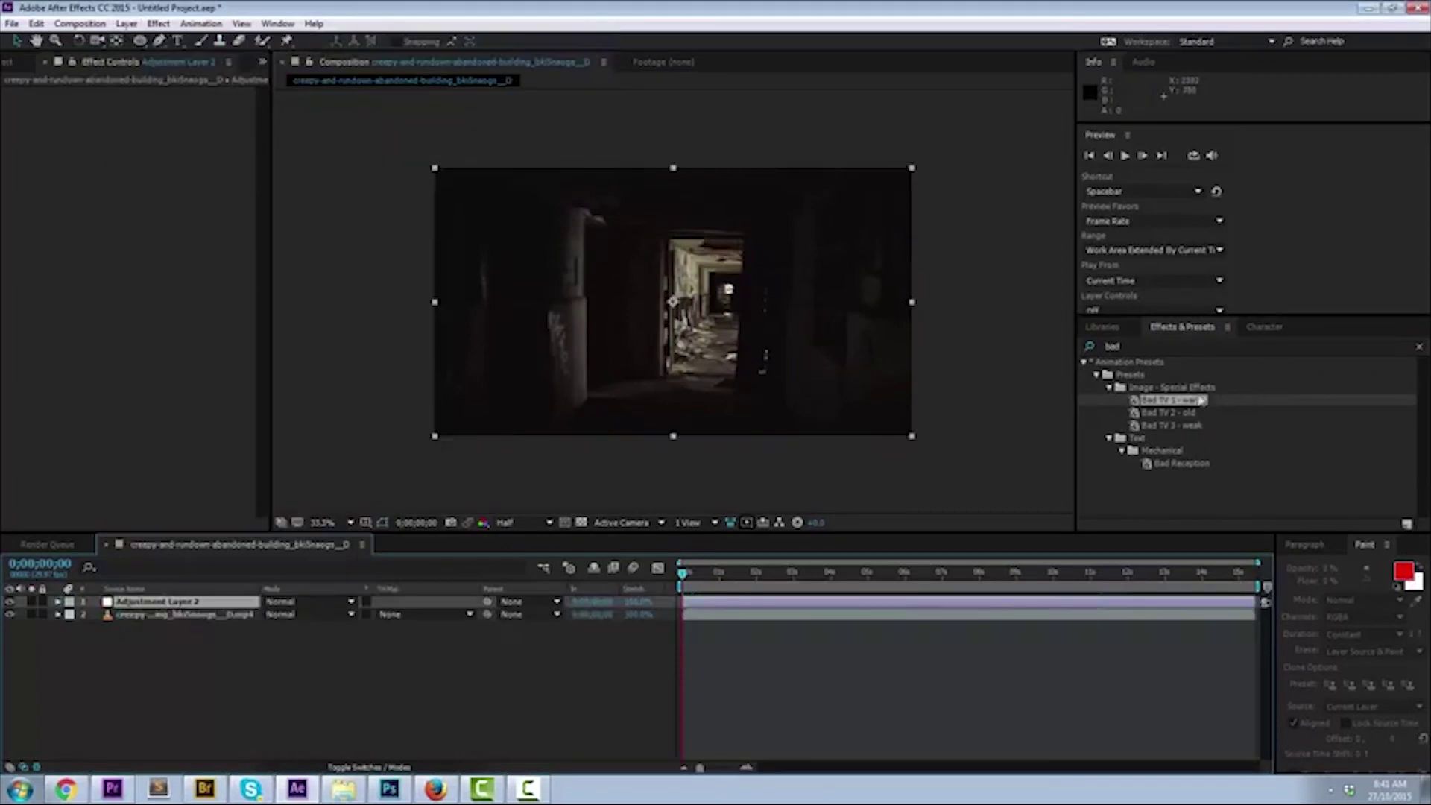
{"action": "left_click_drag", "start_coordinate": [1198, 401], "coordinate": [745, 328]}
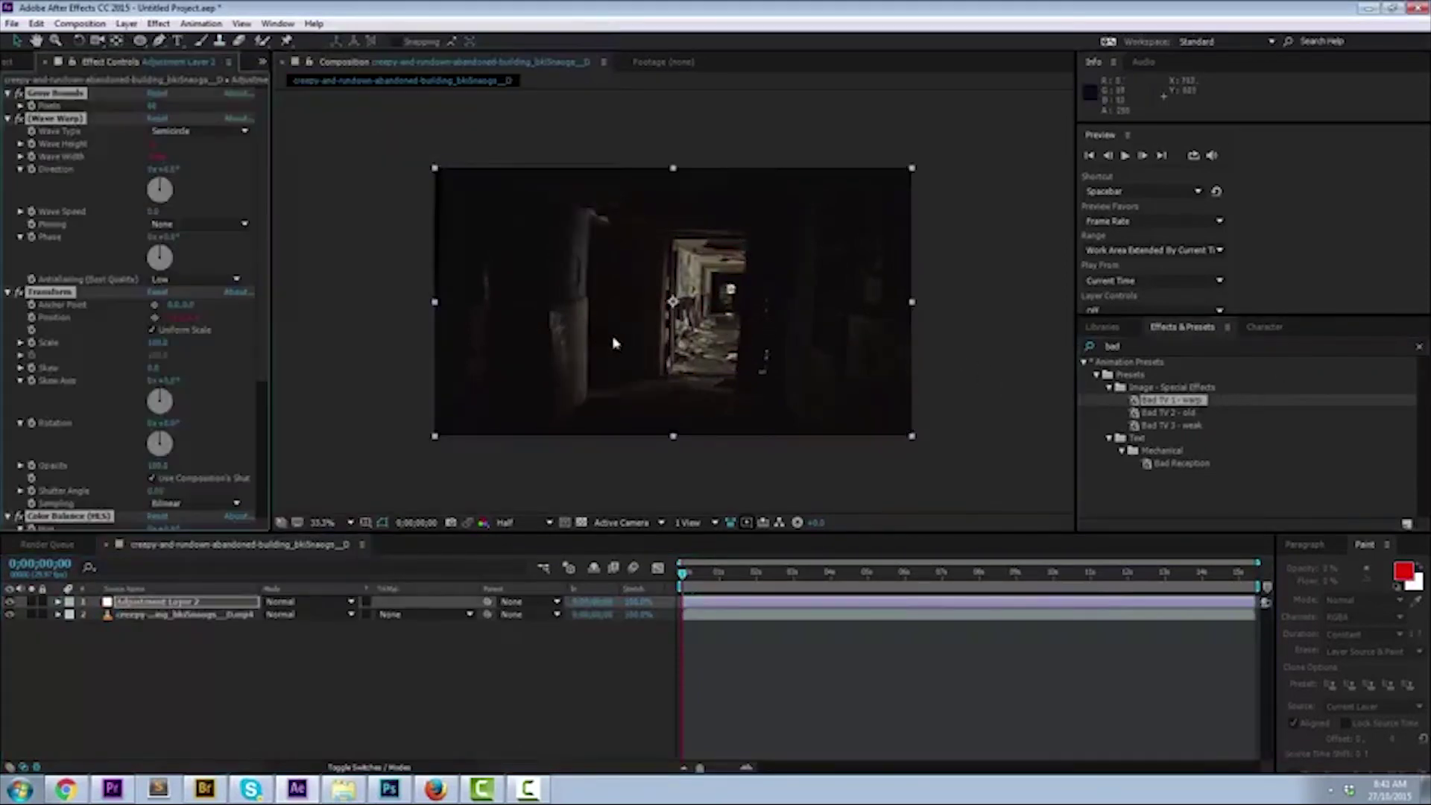
Raise Grow Bounds pixels above 60 and check the warp at frame 0;00;01;19.
{"action": "key", "text": "space"}
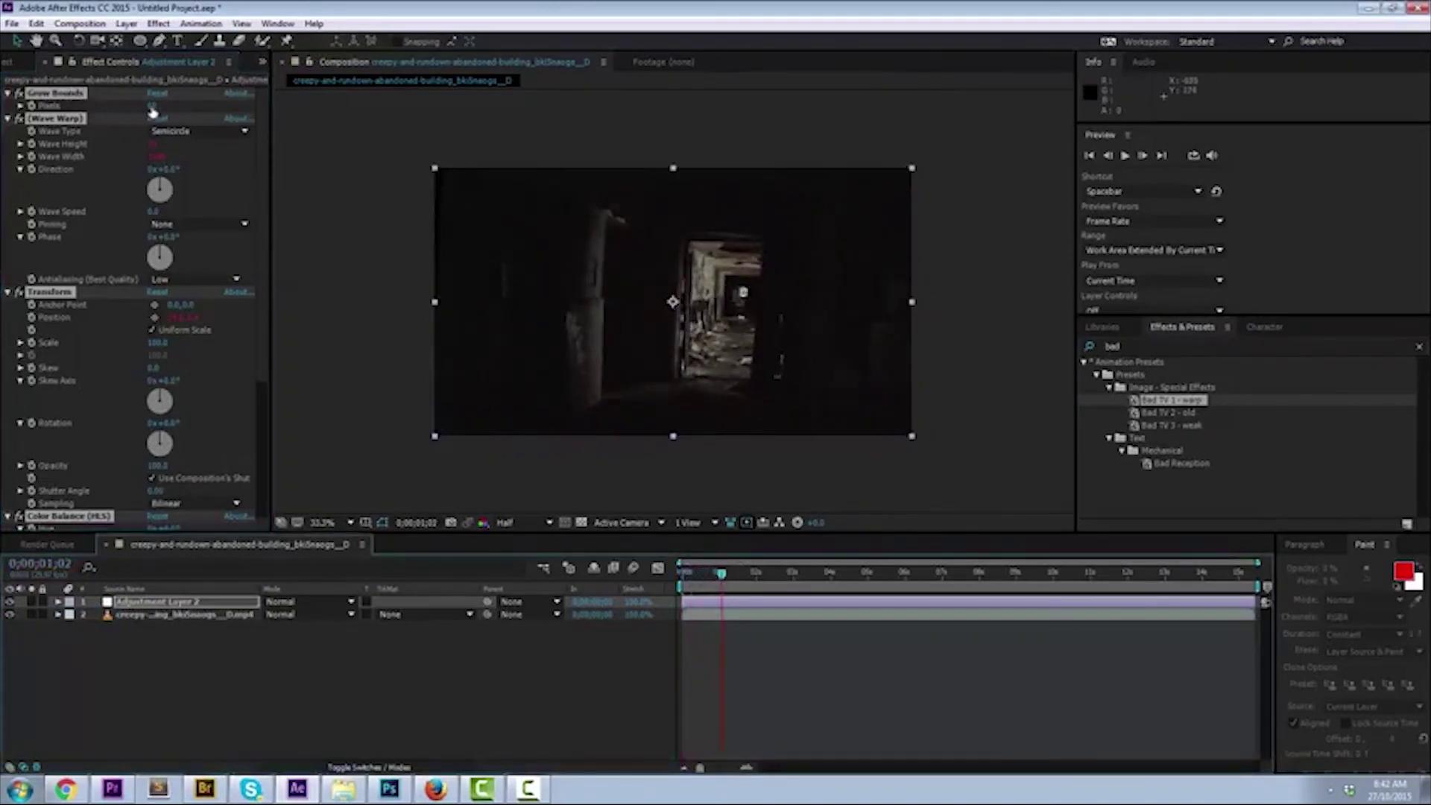
{"action": "left_click_drag", "start_coordinate": [153, 107], "coordinate": [171, 107]}
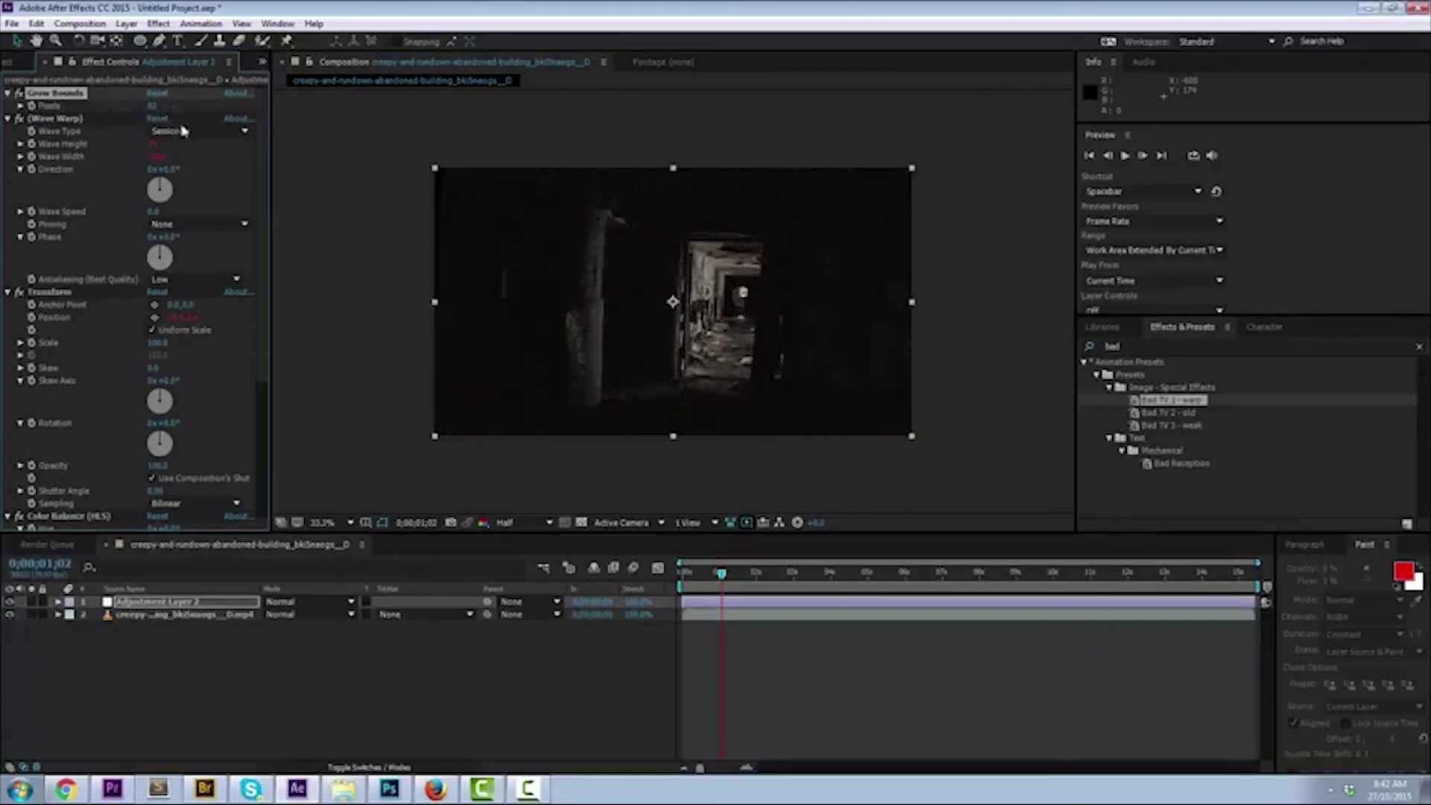
{"action": "left_click_drag", "start_coordinate": [156, 107], "coordinate": [172, 105]}
{"action": "key", "text": "comma"}
{"action": "key", "text": "comma"}
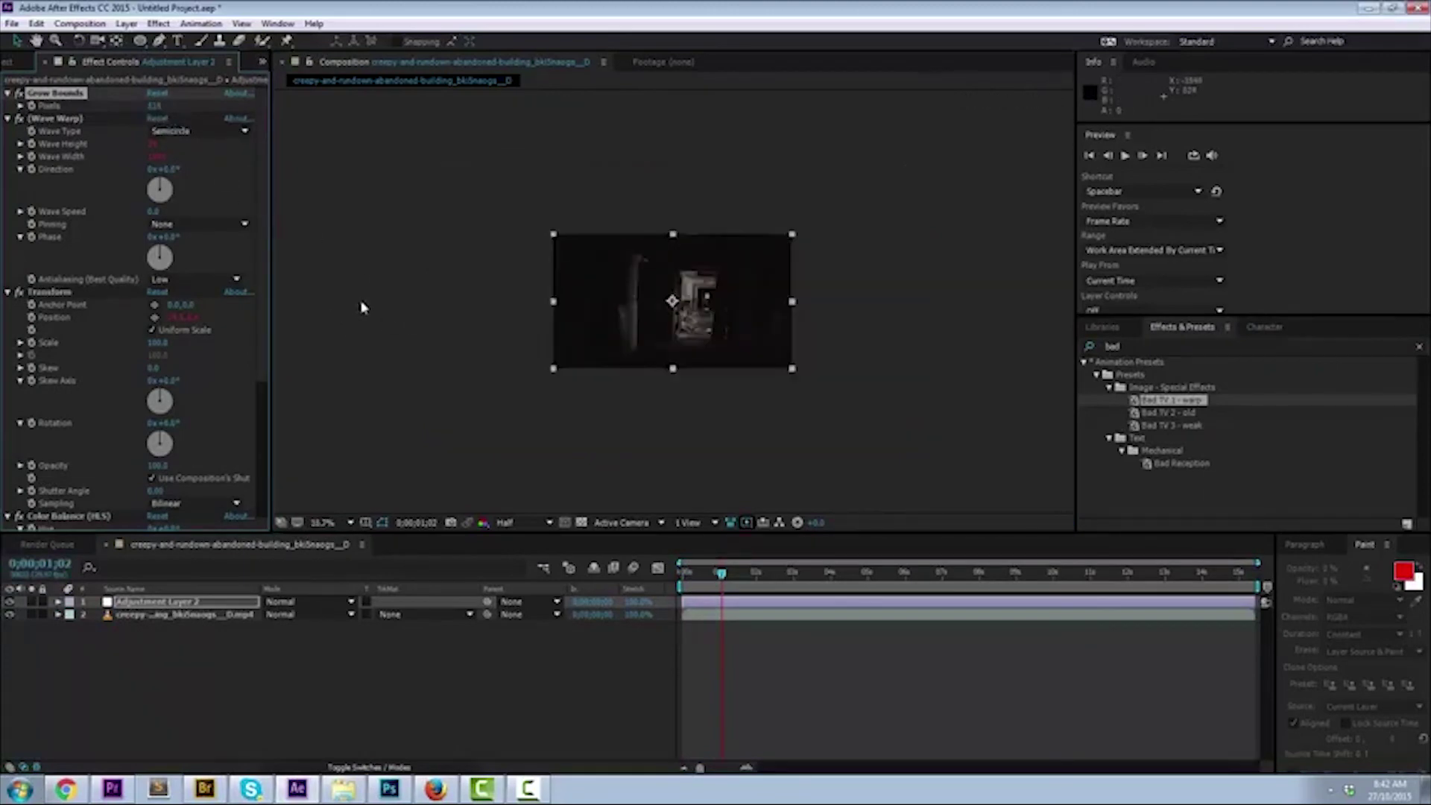
{"action": "key", "text": "period"}
{"action": "key", "text": "period"}
{"action": "mouse_move", "coordinate": [717, 587]}
{"action": "left_mouse_down"}
{"action": "mouse_move", "coordinate": [760, 587]}
{"action": "mouse_move", "coordinate": [743, 587]}
{"action": "left_mouse_up"}
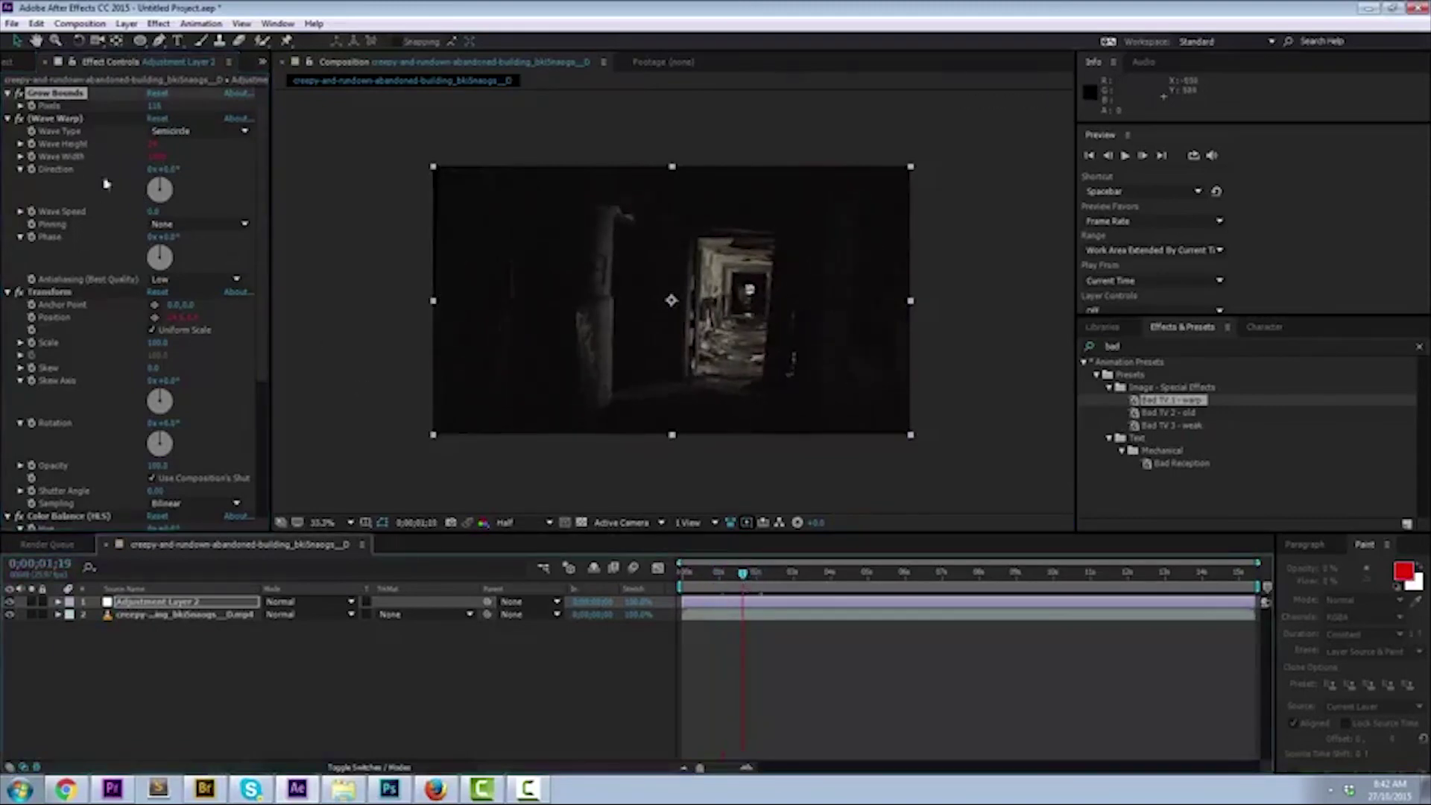
{"action": "left_click", "coordinate": [75, 122]}
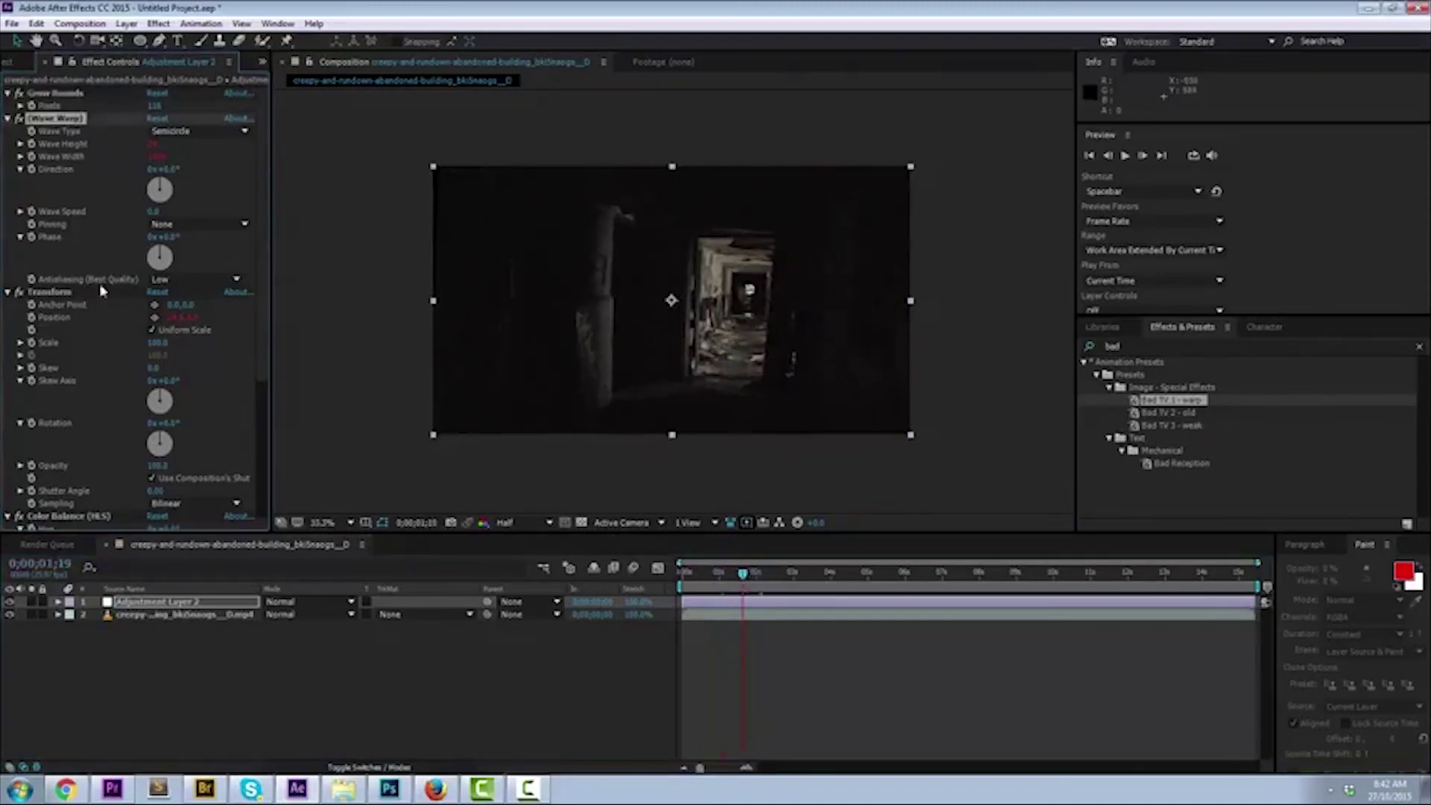
{"action": "scroll", "coordinate": [86, 305], "scroll_direction": "down", "scroll_amount": 1}
{"action": "scroll", "coordinate": [86, 307], "scroll_direction": "up", "scroll_amount": 1}
Set Color Balance (HLS) saturation to about -33, keeping the footage nearly grey.
{"action": "left_click", "coordinate": [58, 292]}
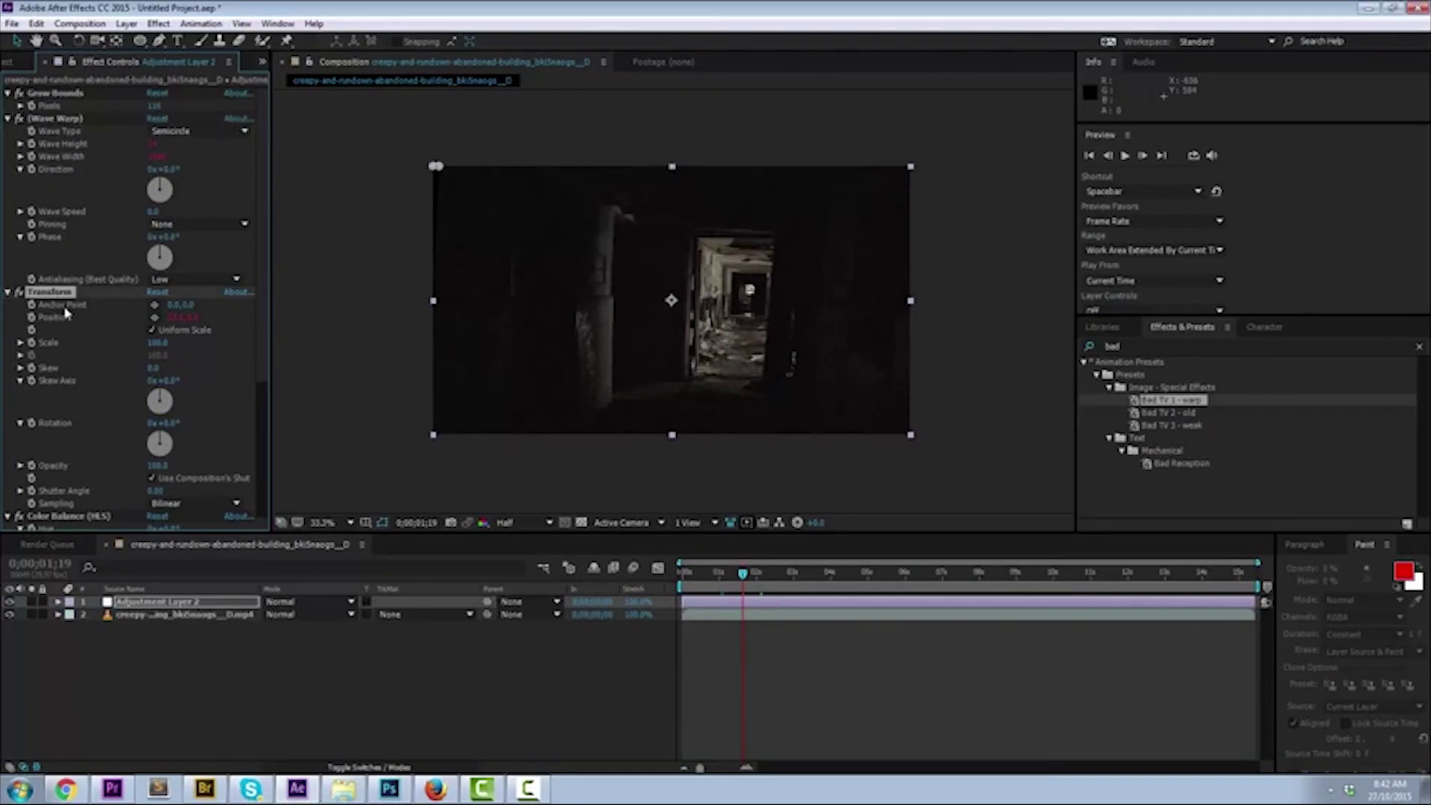
{"action": "scroll", "coordinate": [64, 305], "scroll_direction": "down", "scroll_amount": 4}
{"action": "scroll", "coordinate": [67, 326], "scroll_direction": "down", "scroll_amount": 2}
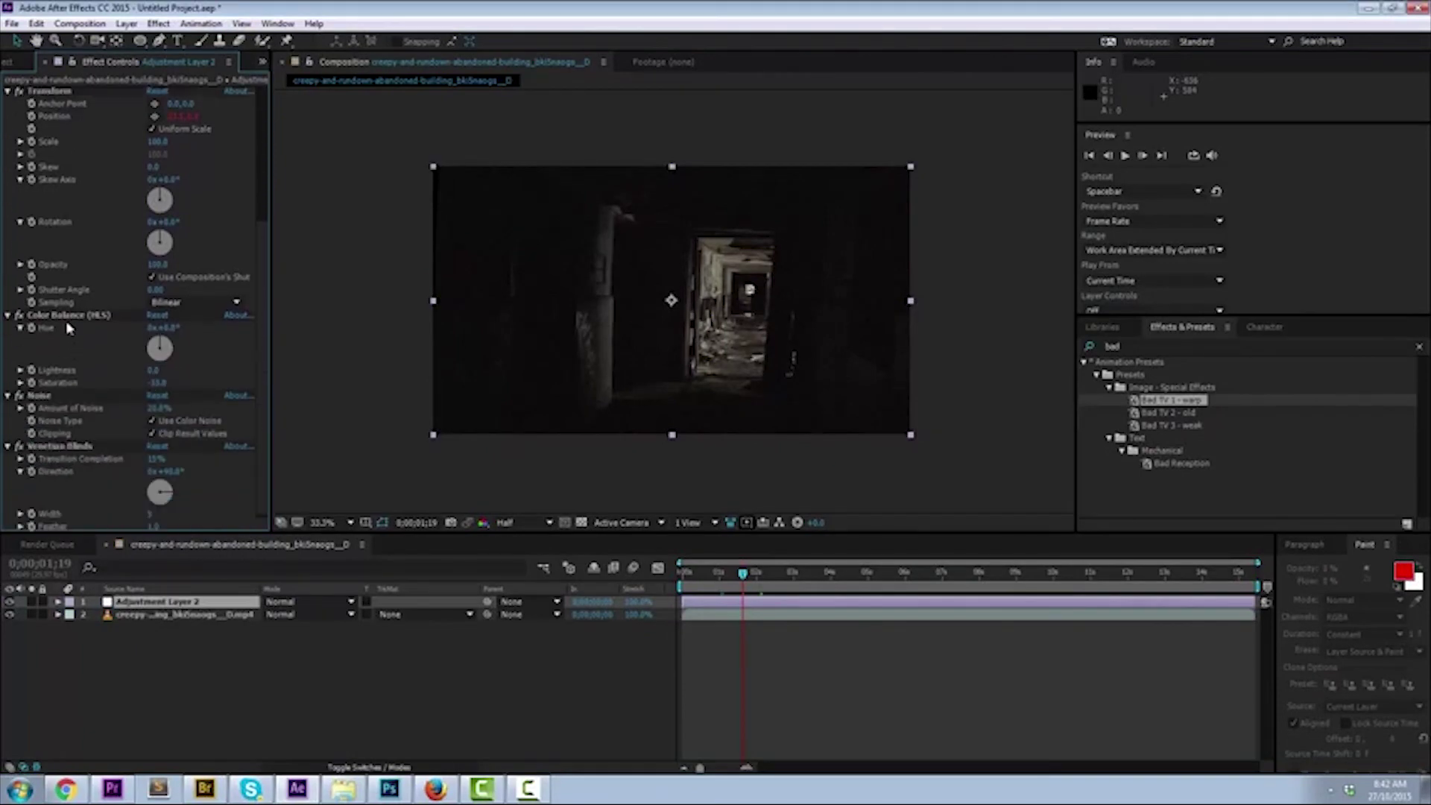
{"action": "left_click", "coordinate": [71, 316]}
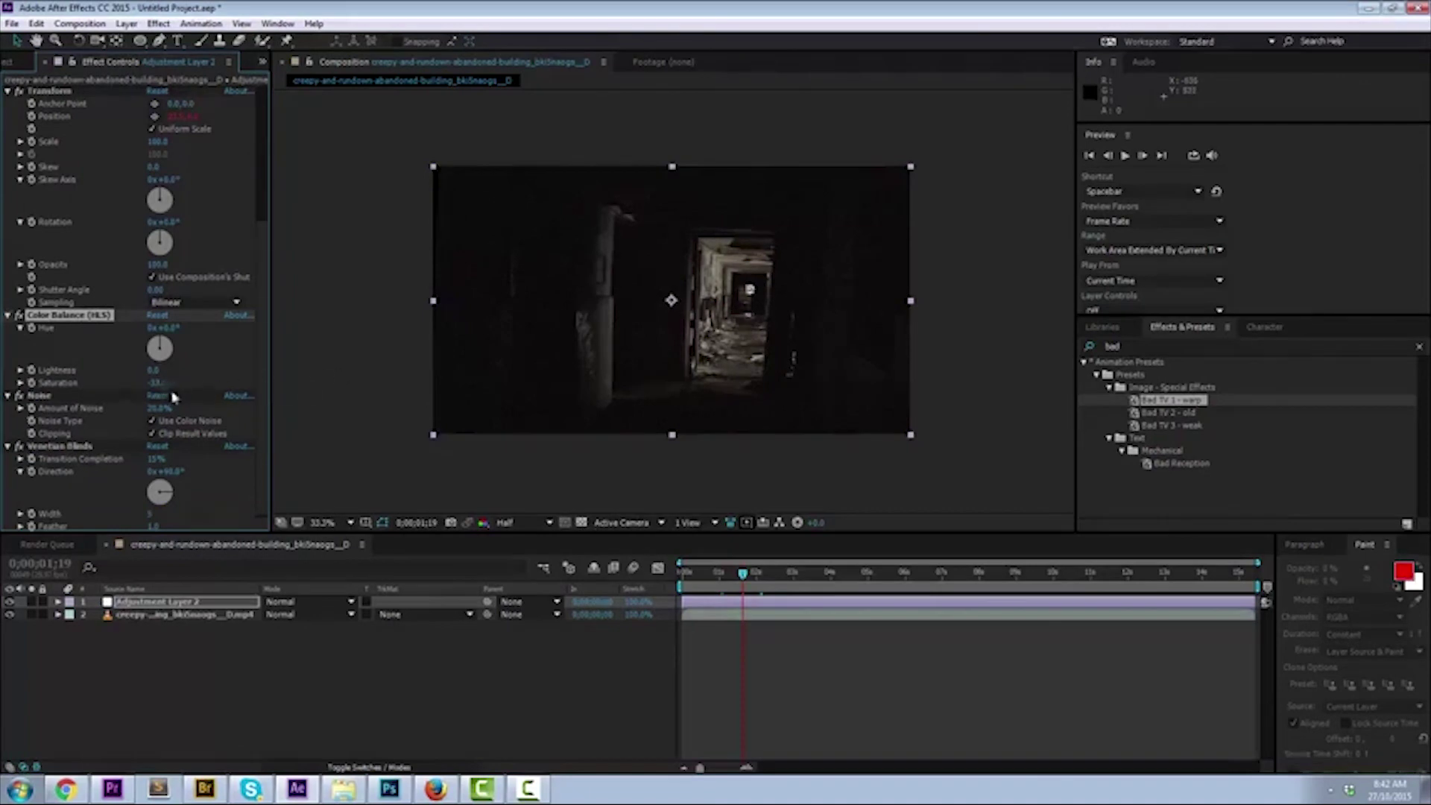
{"action": "left_click_drag", "start_coordinate": [157, 383], "coordinate": [213, 383]}
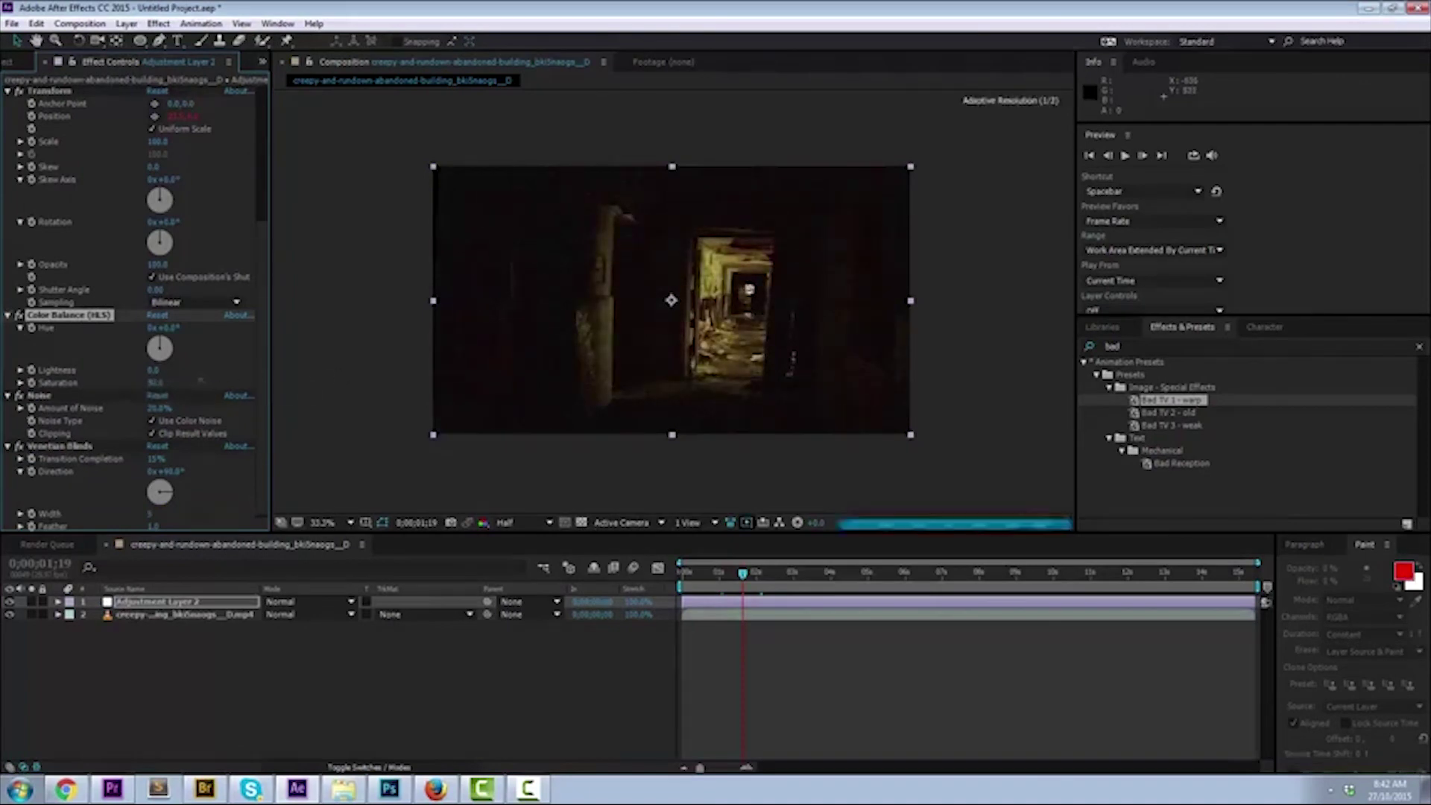
{"action": "key", "text": "ctrl+z"}
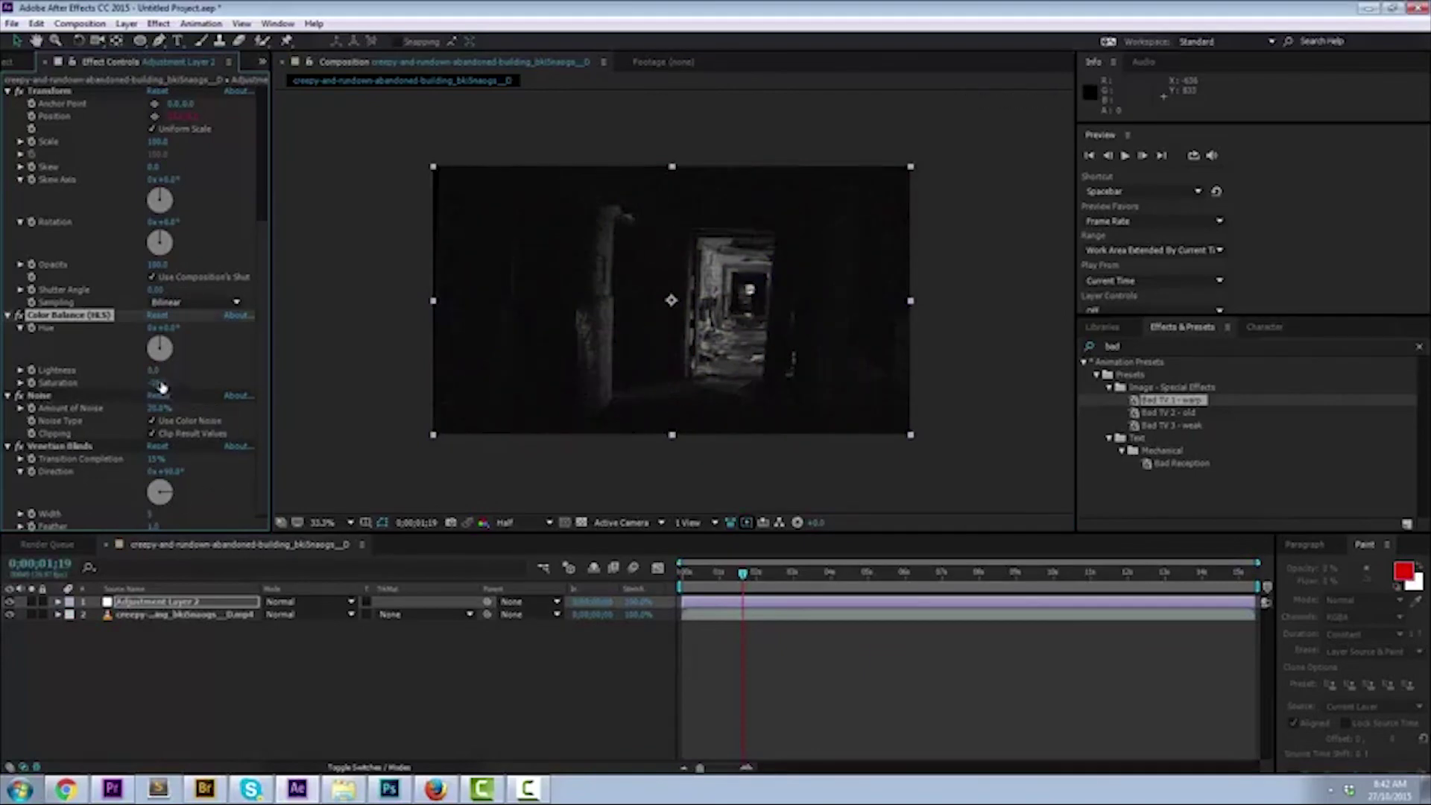
{"action": "left_click_drag", "start_coordinate": [160, 382], "coordinate": [179, 417]}
Uncheck Use Color Noise for monochrome grain and preview the footage from an earlier frame.
{"action": "left_click", "coordinate": [152, 421]}
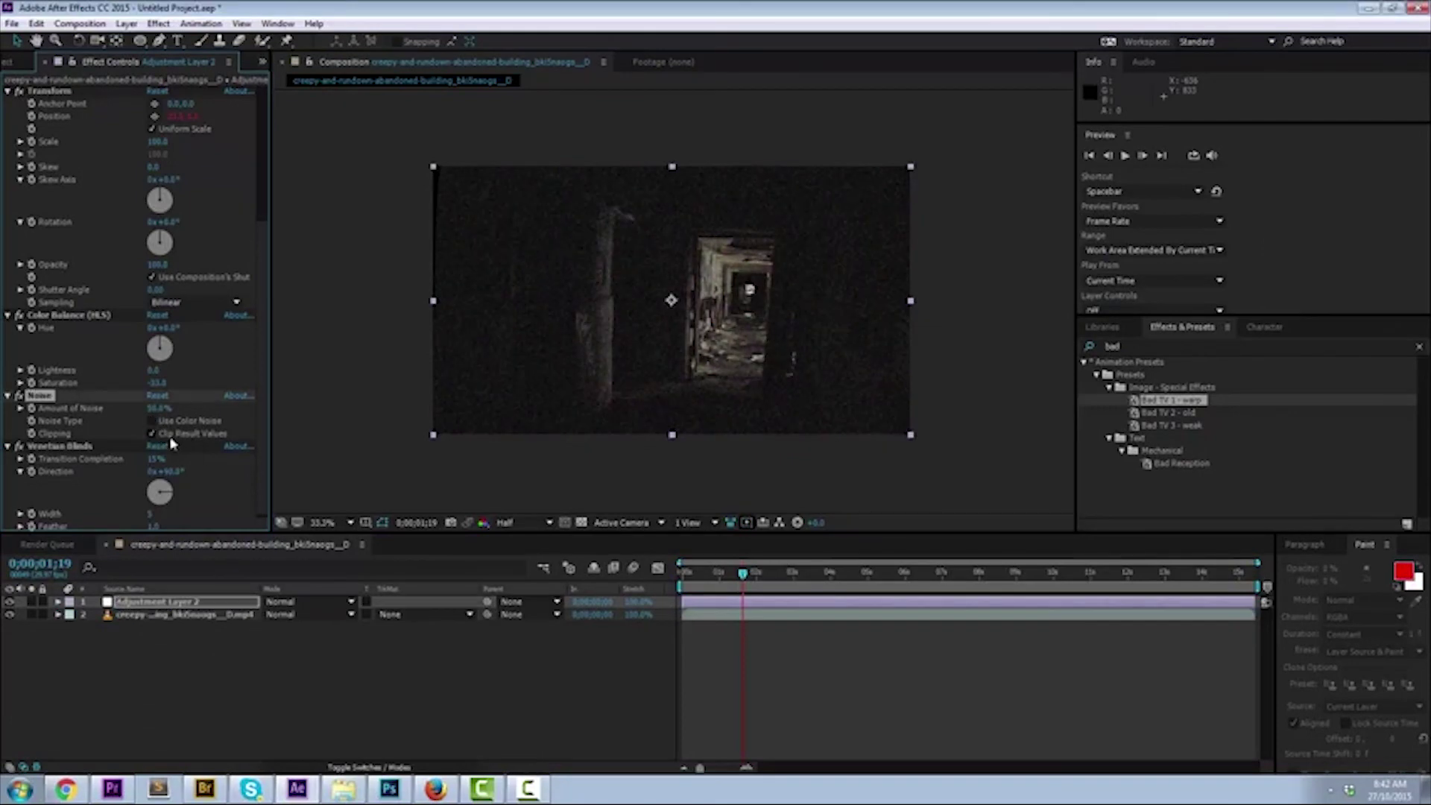
{"action": "mouse_move", "coordinate": [751, 583]}
{"action": "left_mouse_down"}
{"action": "mouse_move", "coordinate": [733, 581]}
{"action": "mouse_move", "coordinate": [759, 577]}
{"action": "left_mouse_up"}
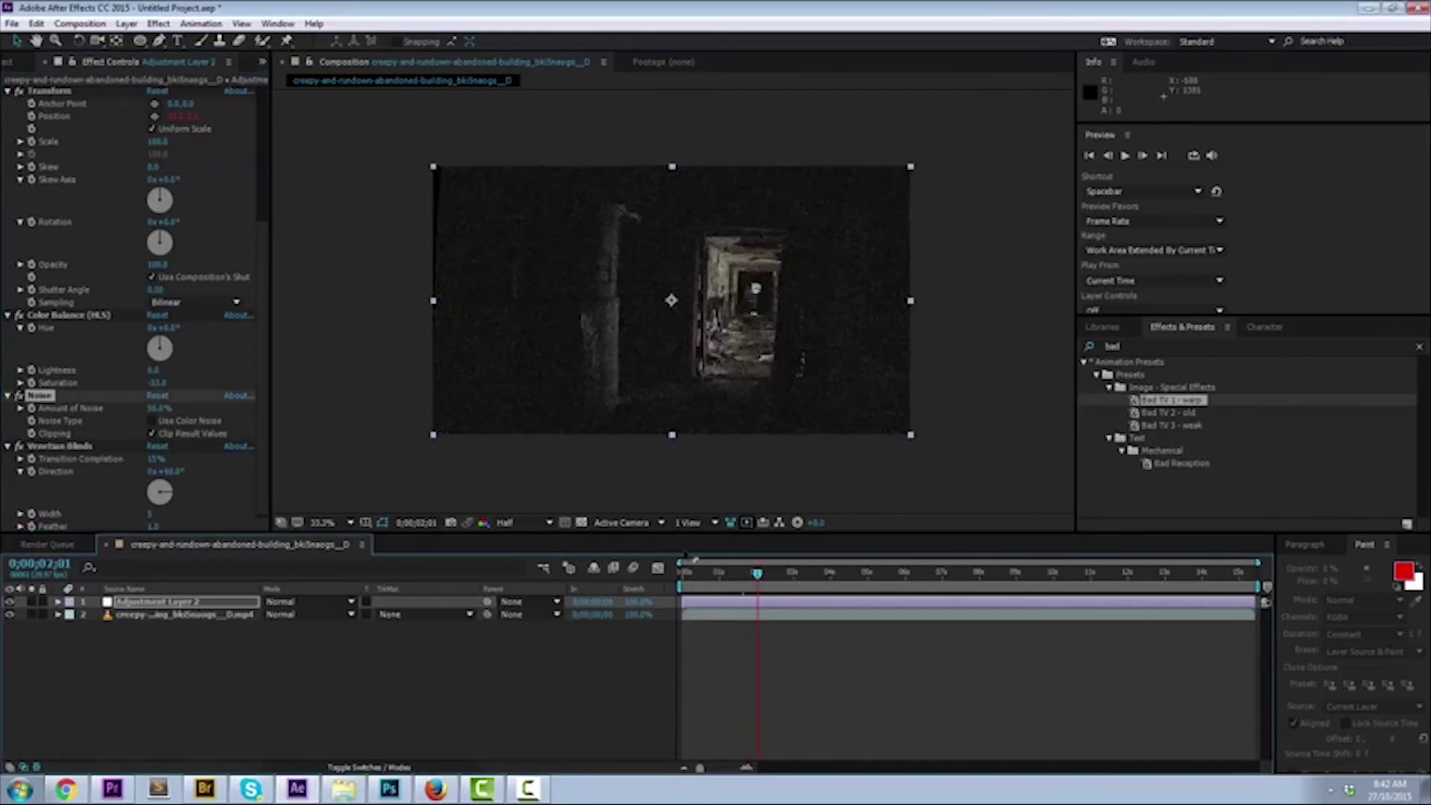
{"action": "left_click", "coordinate": [75, 446]}
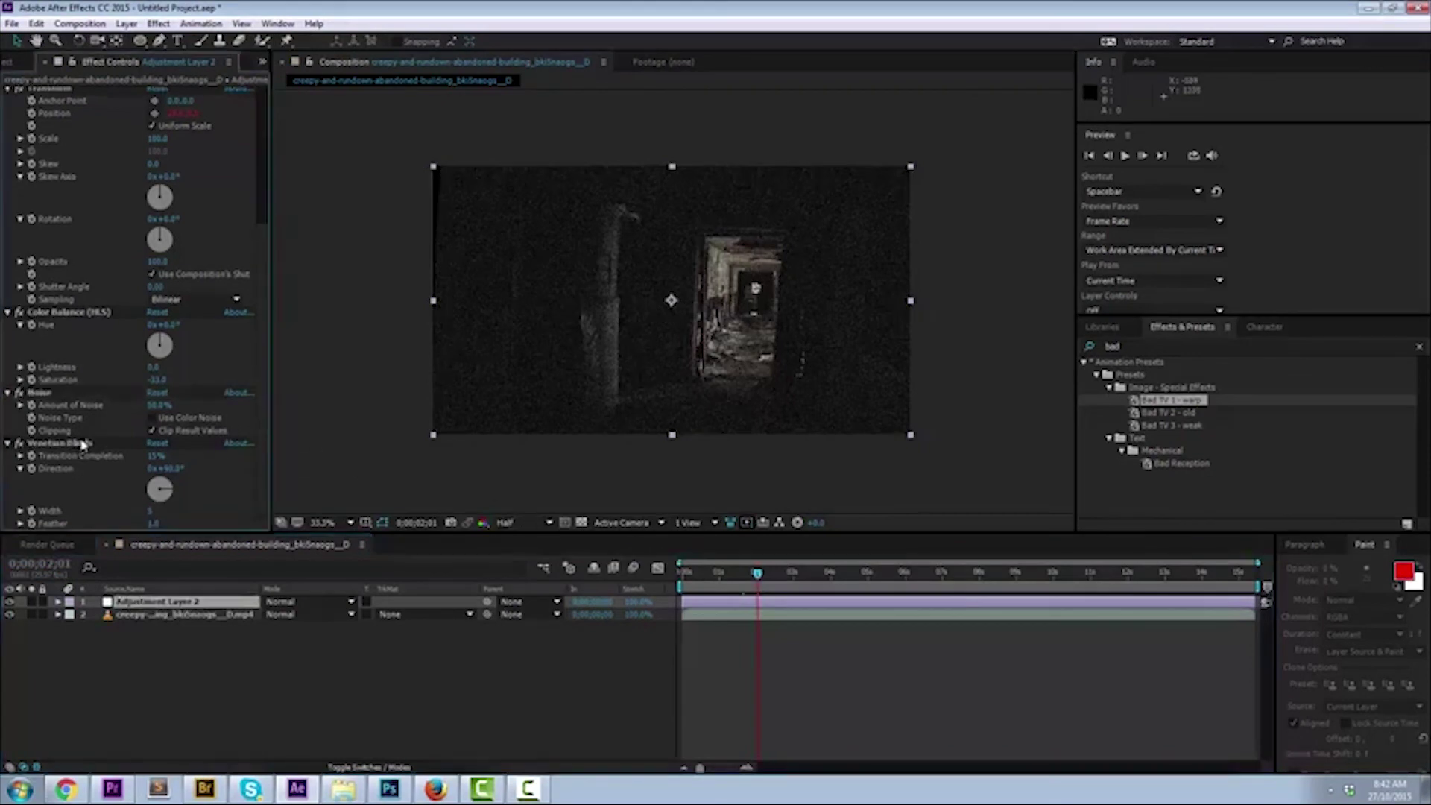
{"action": "left_click", "coordinate": [81, 446]}
{"action": "scroll", "coordinate": [128, 443], "scroll_direction": "up", "scroll_amount": 5}
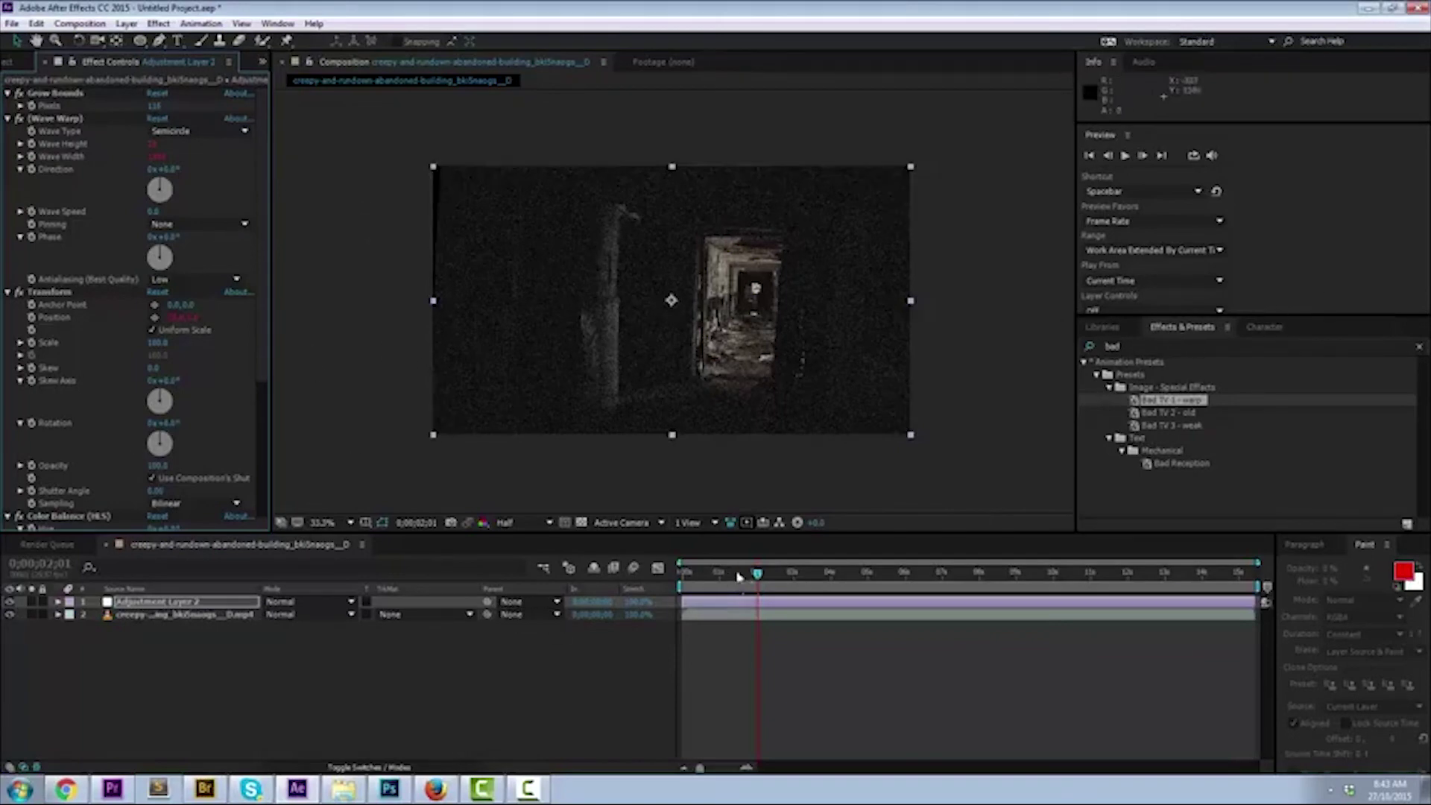
{"action": "key", "text": "space"}
{"action": "left_click", "coordinate": [527, 788]}
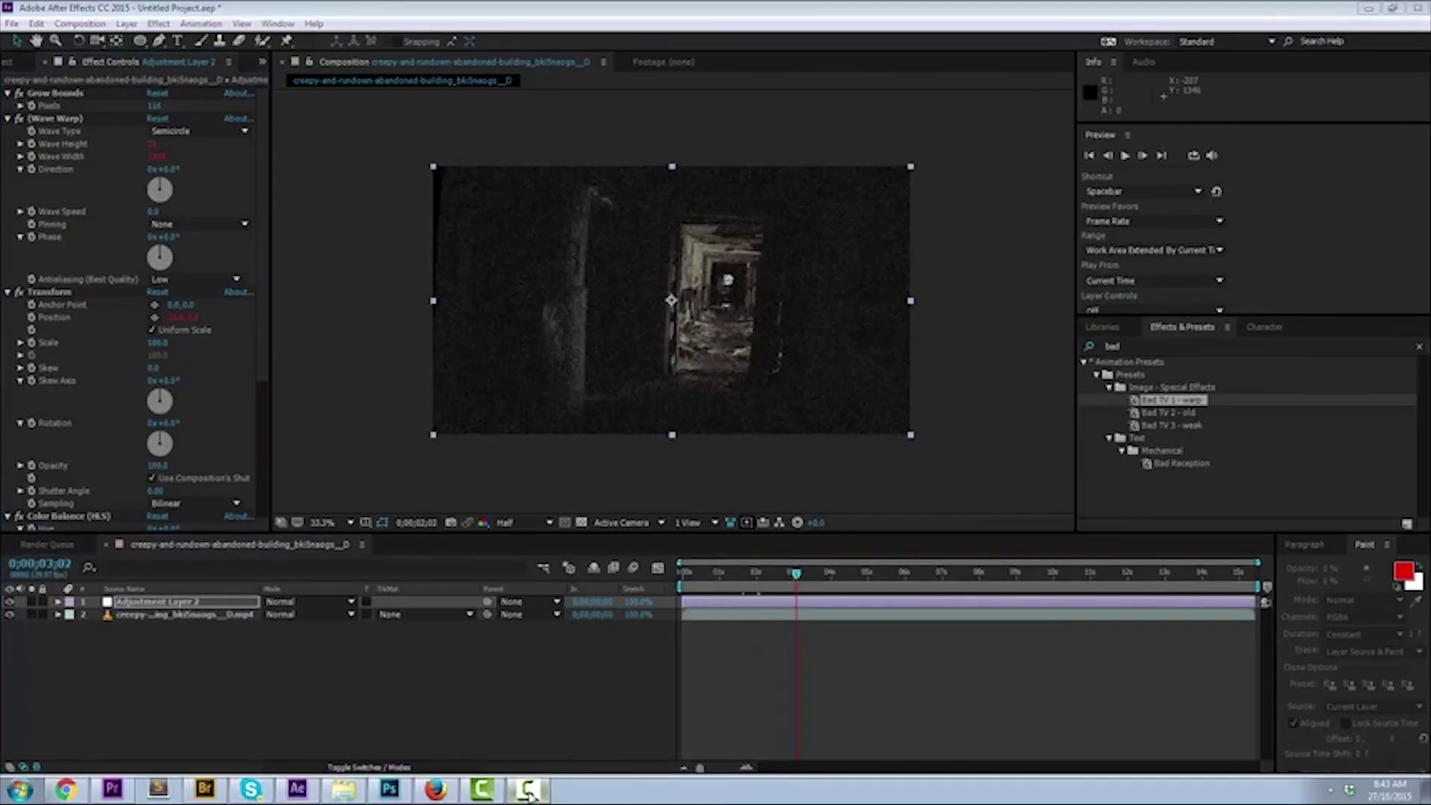